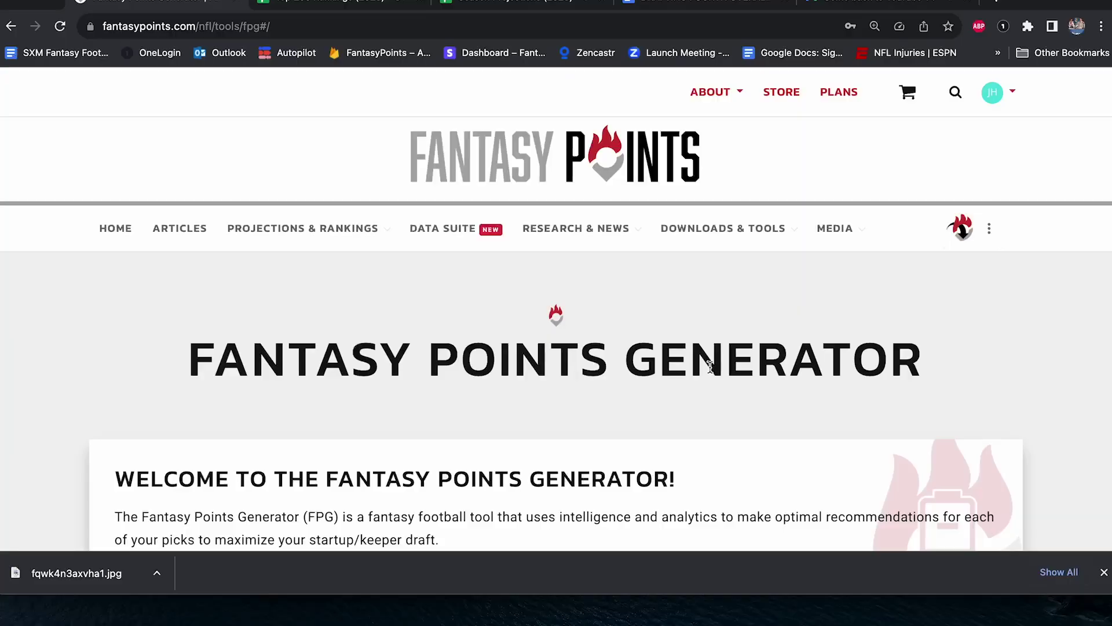
# Launch the app and start a new league named #5aa, drafting from position 5.
pyautogui.scroll(-2, 633, 396)
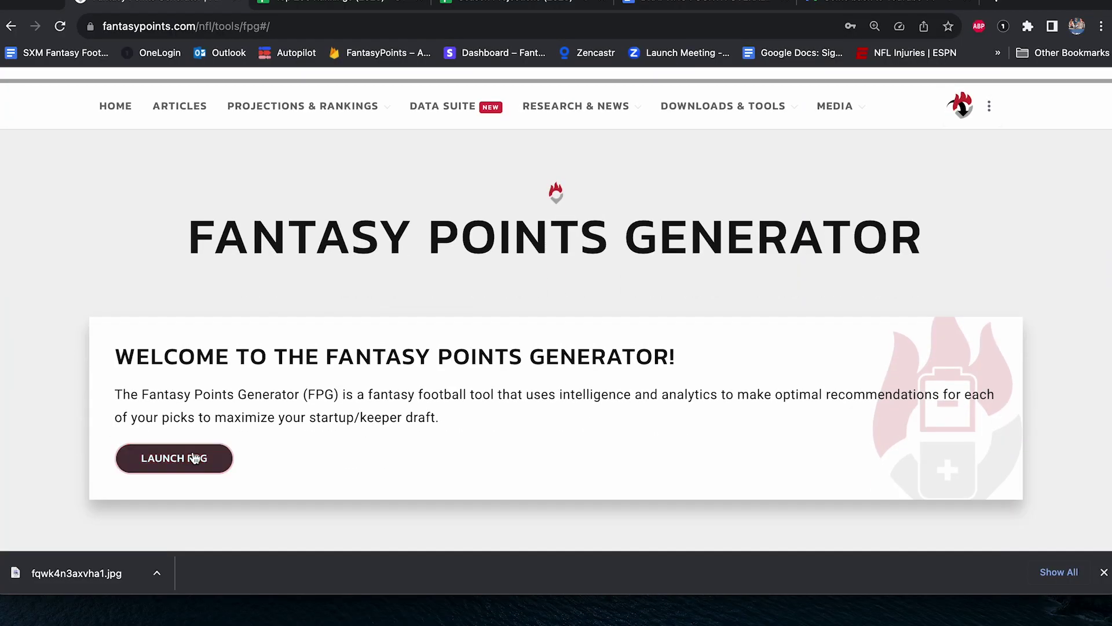
pyautogui.click(194, 458)
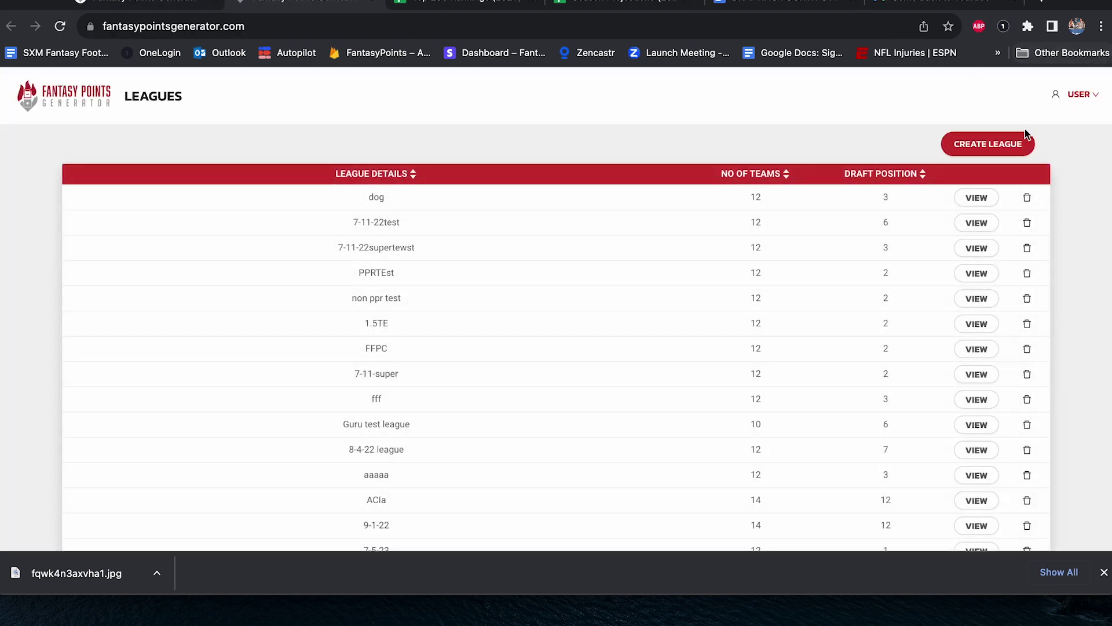
pyautogui.click(1011, 142)
pyautogui.click(235, 224)
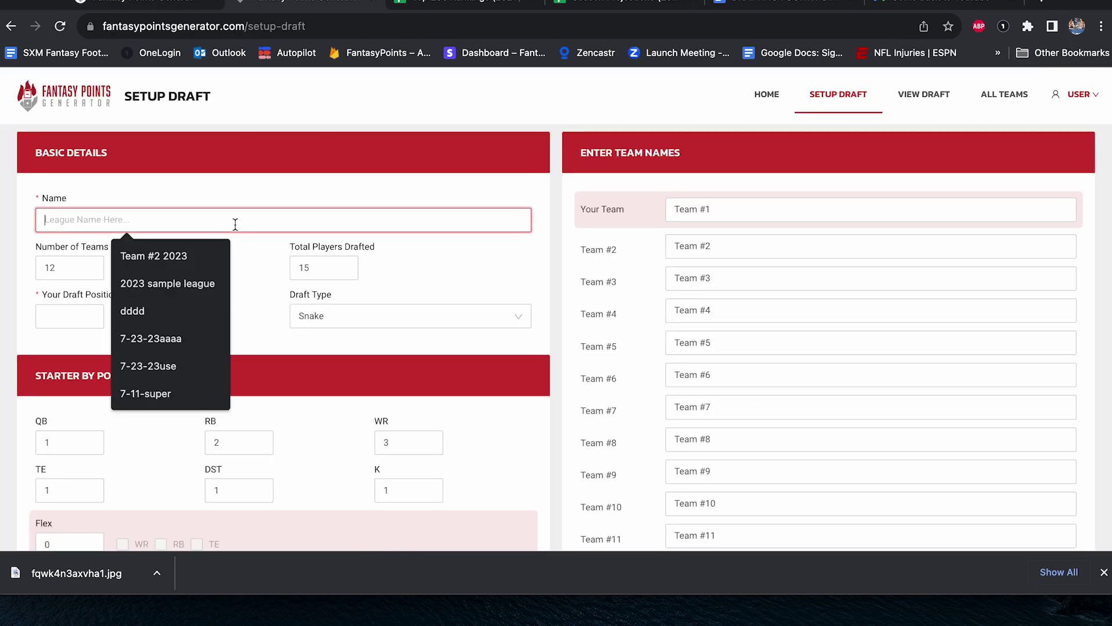
pyautogui.write('#5aa')
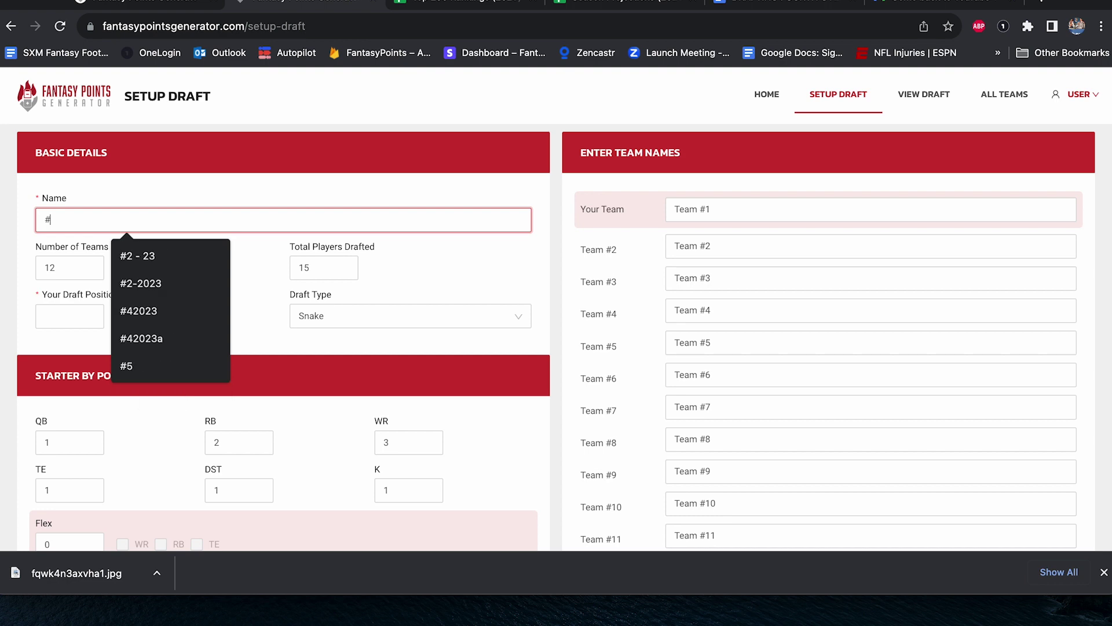
pyautogui.click(102, 305)
pyautogui.click(97, 311)
pyautogui.click(97, 312)
pyautogui.click(97, 312)
pyautogui.click(97, 312)
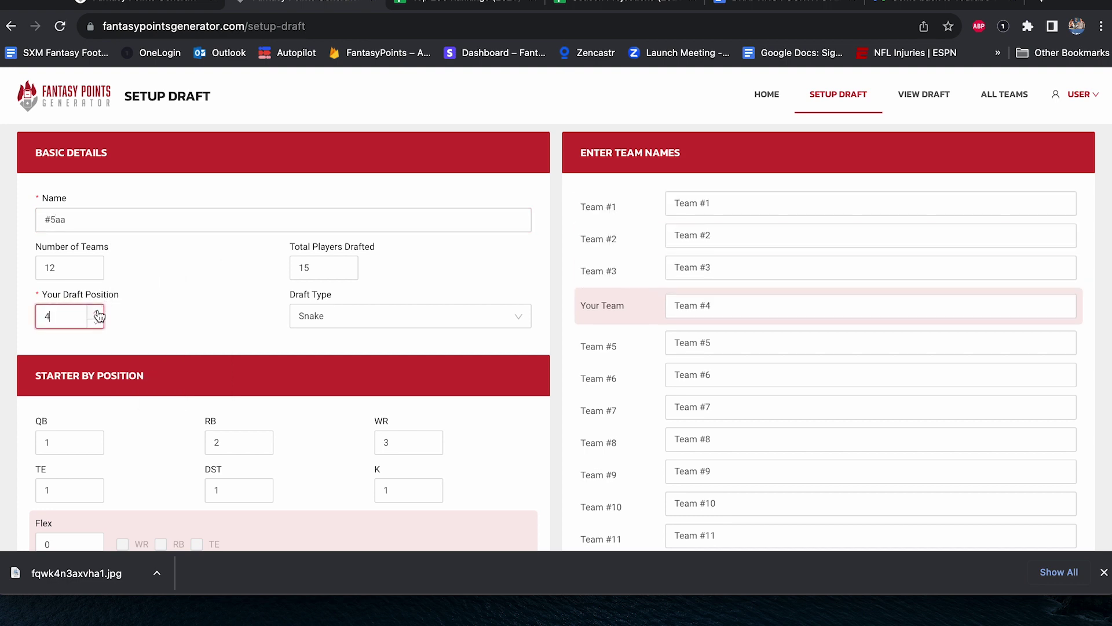
pyautogui.click(97, 312)
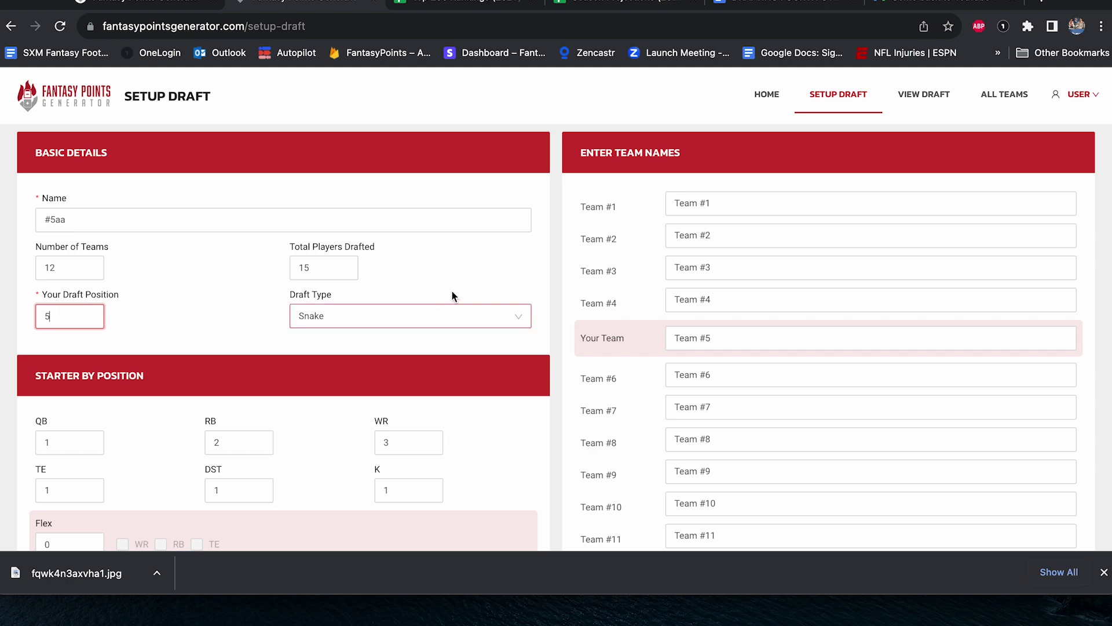
# Add 2 flex starter spots eligible for WR, RB and TE.
pyautogui.scroll(-2, 122, 450)
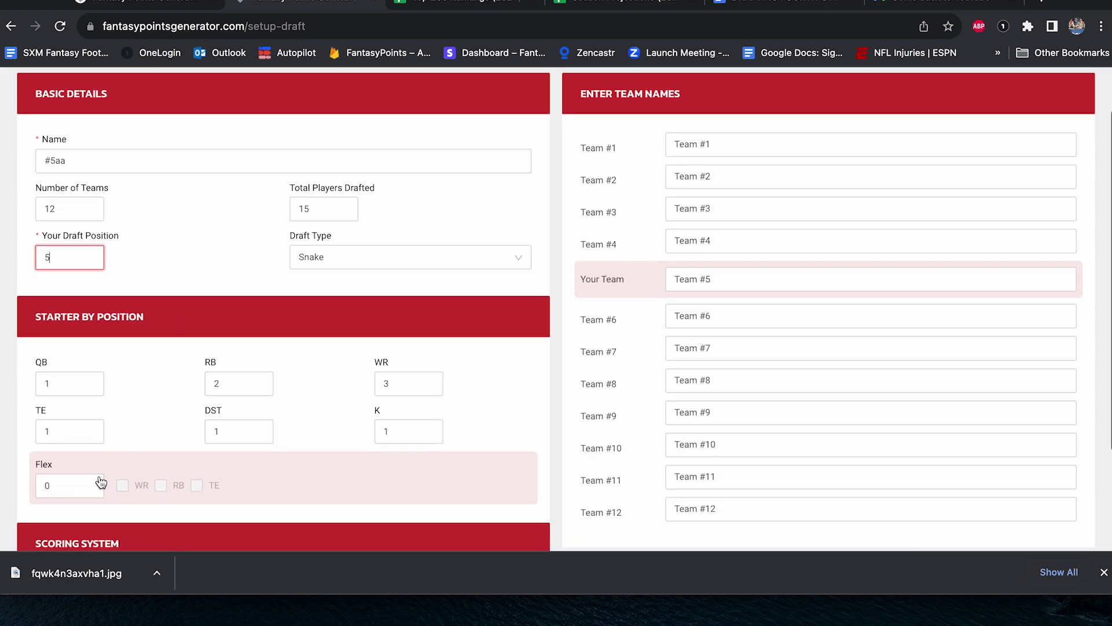
pyautogui.click(98, 482)
pyautogui.click(122, 485)
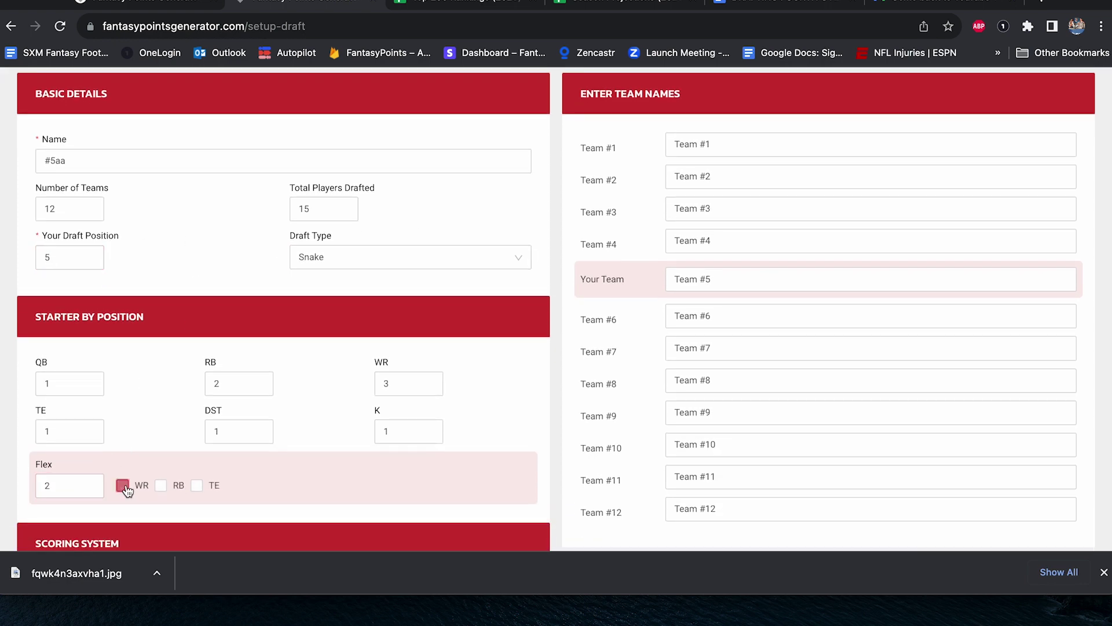
pyautogui.click(163, 487)
pyautogui.click(197, 485)
pyautogui.click(130, 490)
# Set the DST and kicker starter counts to 0.
pyautogui.doubleClick(270, 434)
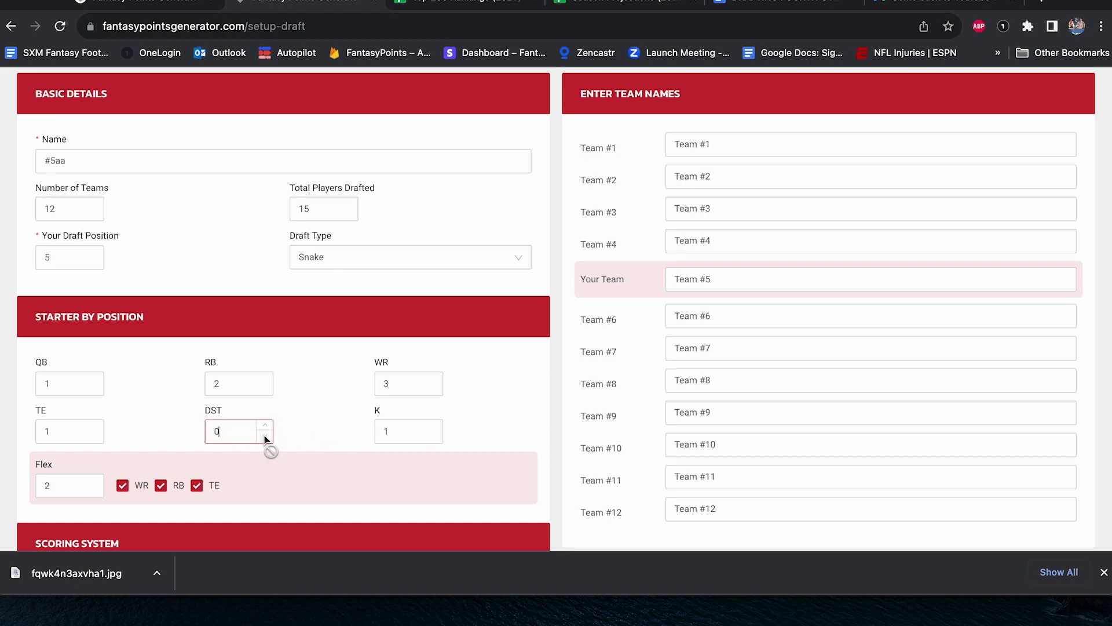
pyautogui.write('0')
pyautogui.doubleClick(440, 441)
pyautogui.write('0')
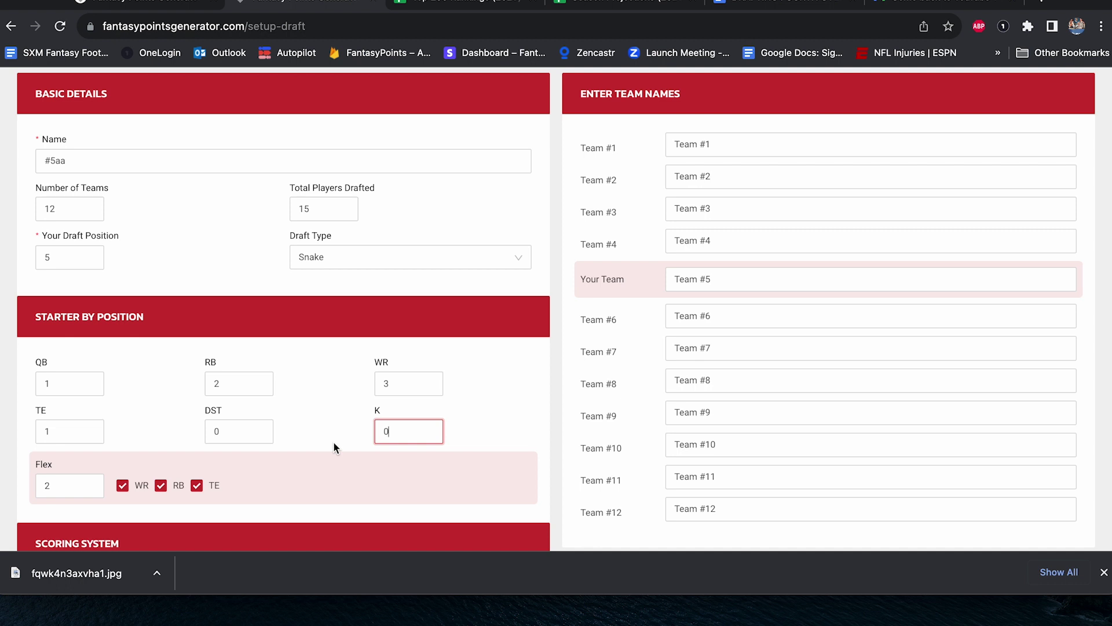
# Rename the league to #5aaaa and change your team name from 'Team #5' to gggg.
pyautogui.scroll(1, 332, 441)
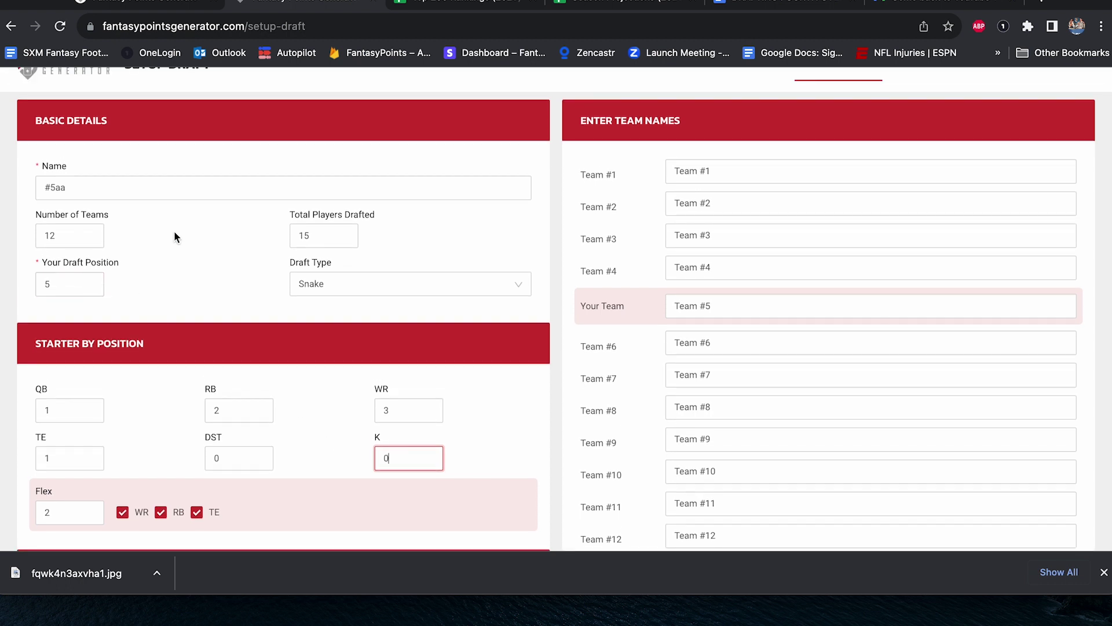
pyautogui.click(160, 189)
pyautogui.write('aa')
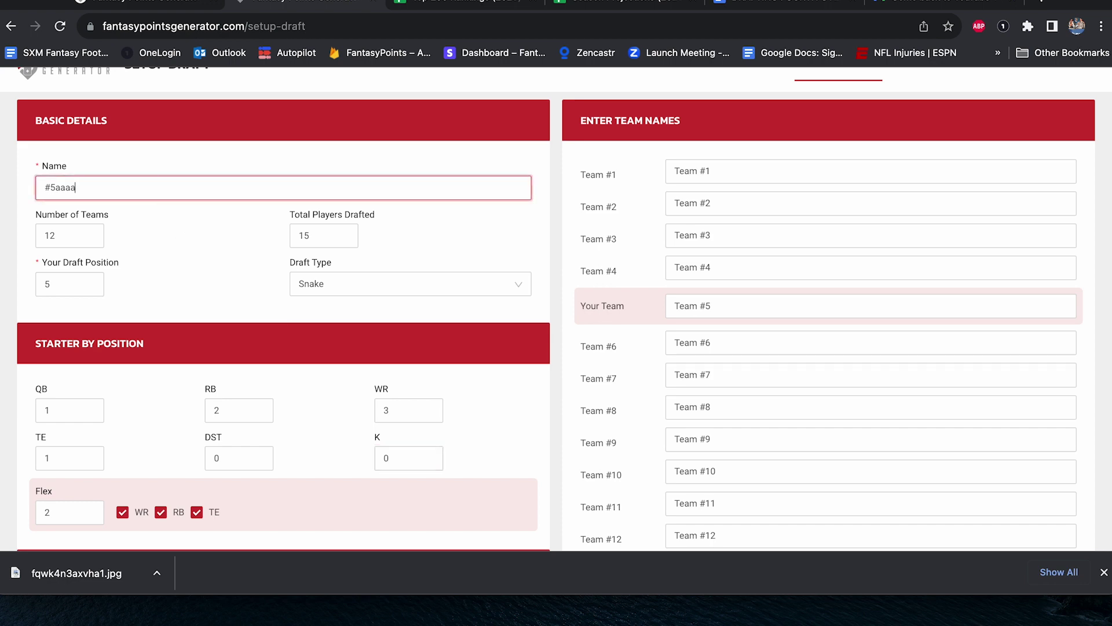
pyautogui.click(738, 305)
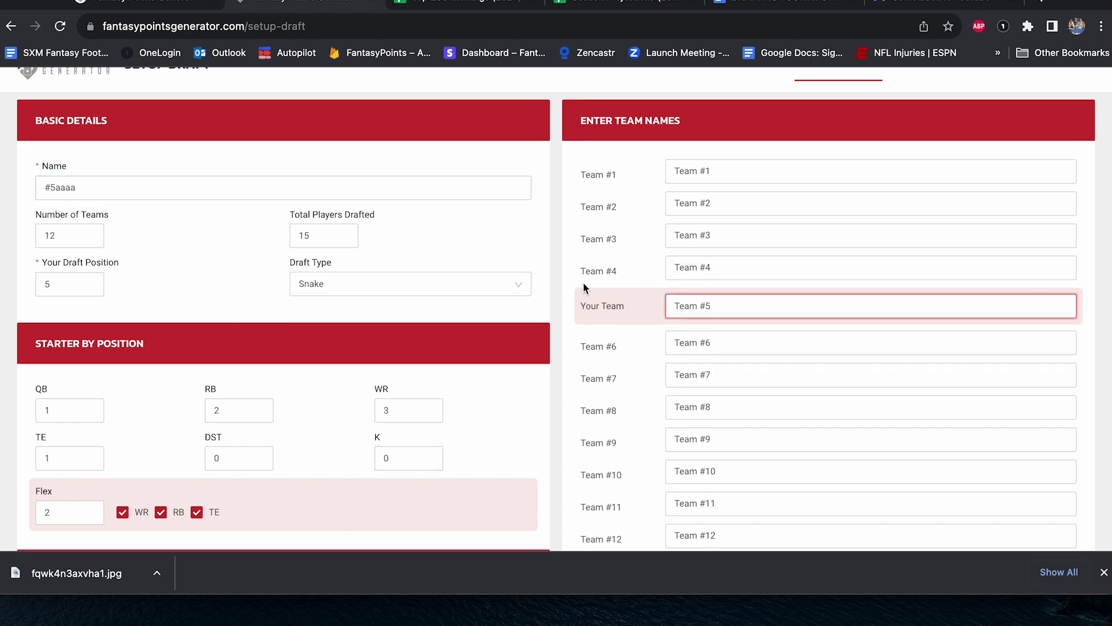
pyautogui.hotkey('shift', 'Right')
pyautogui.hotkey('shift', 'Right')
pyautogui.hotkey('shift', 'Right')
pyautogui.hotkey('shift', 'Right')
pyautogui.hotkey('shift', 'Right')
pyautogui.hotkey('shift', 'Right')
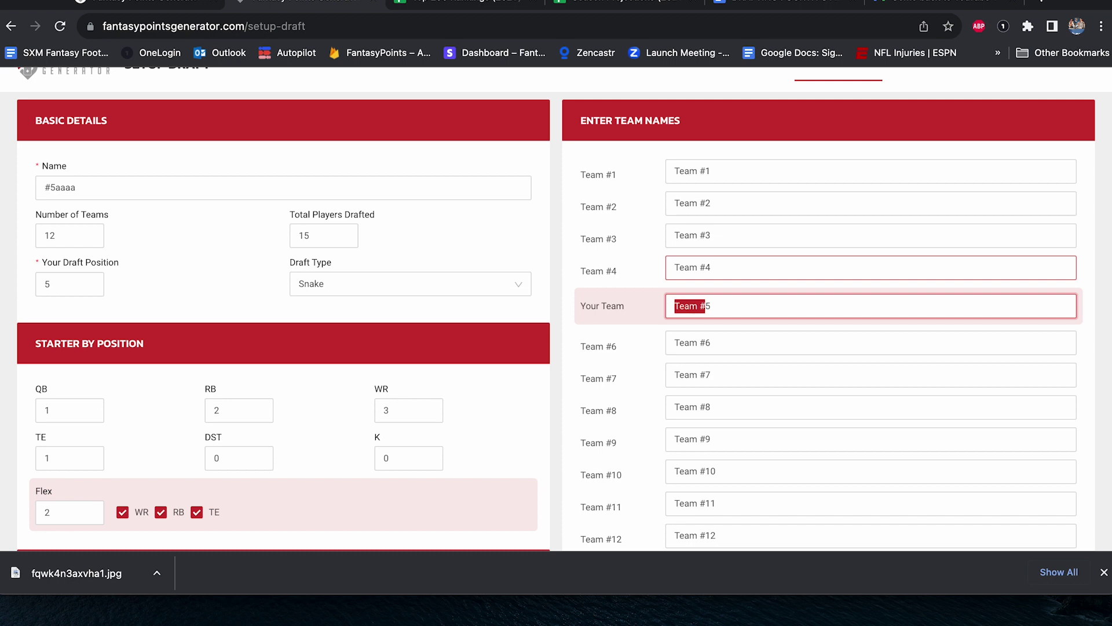
pyautogui.press('BackSpace')
pyautogui.press('Delete')
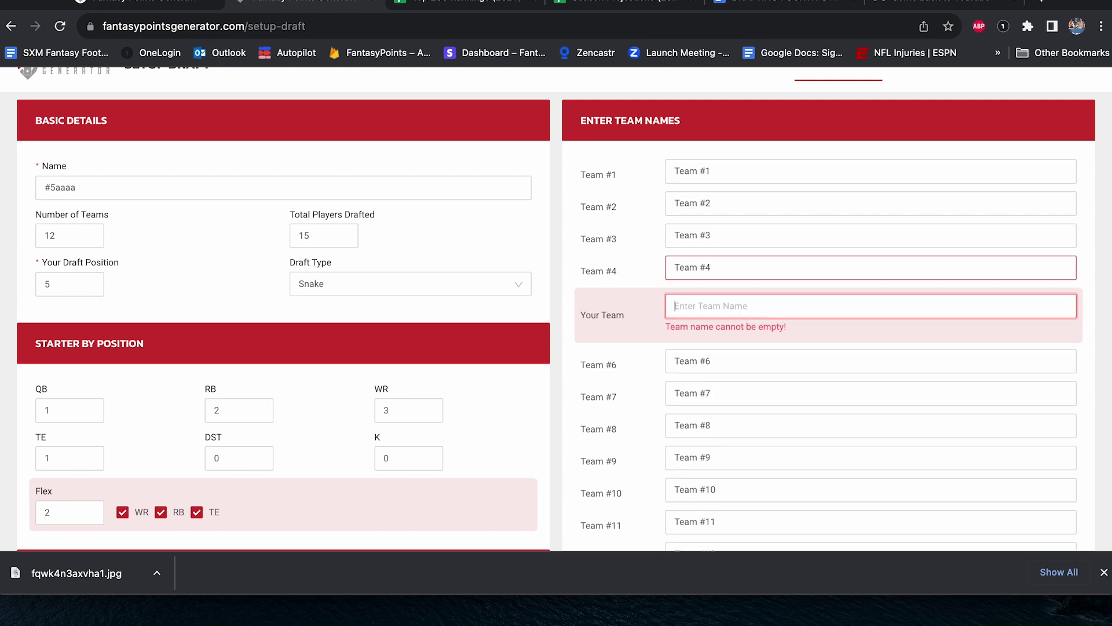
pyautogui.write('g')
pyautogui.press('BackSpace')
pyautogui.write('gg')
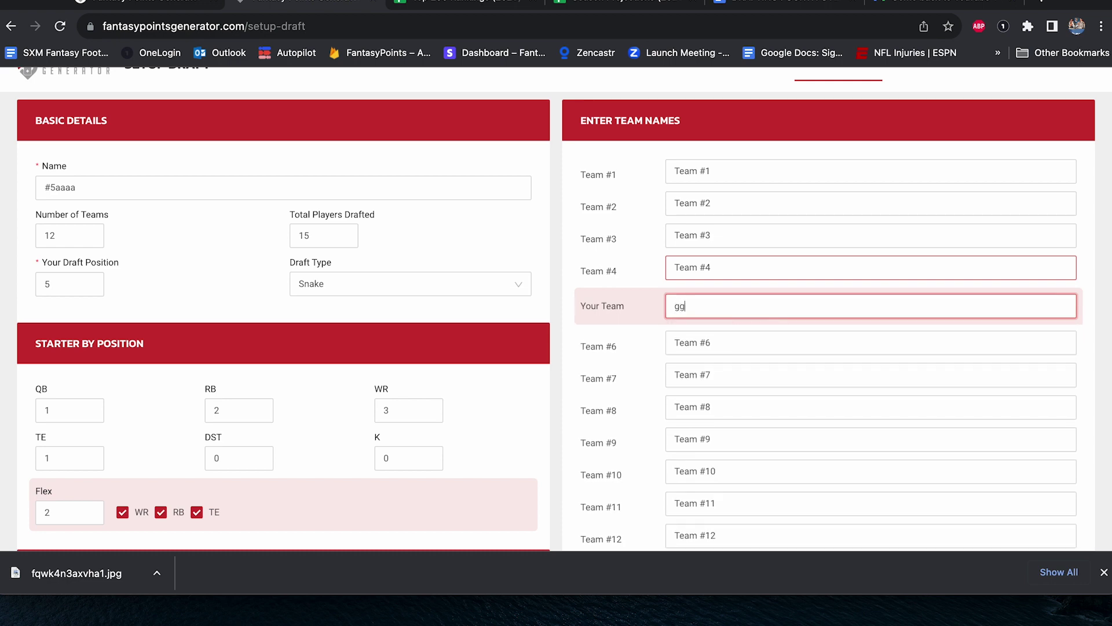
pyautogui.write('gg')
pyautogui.click(881, 382)
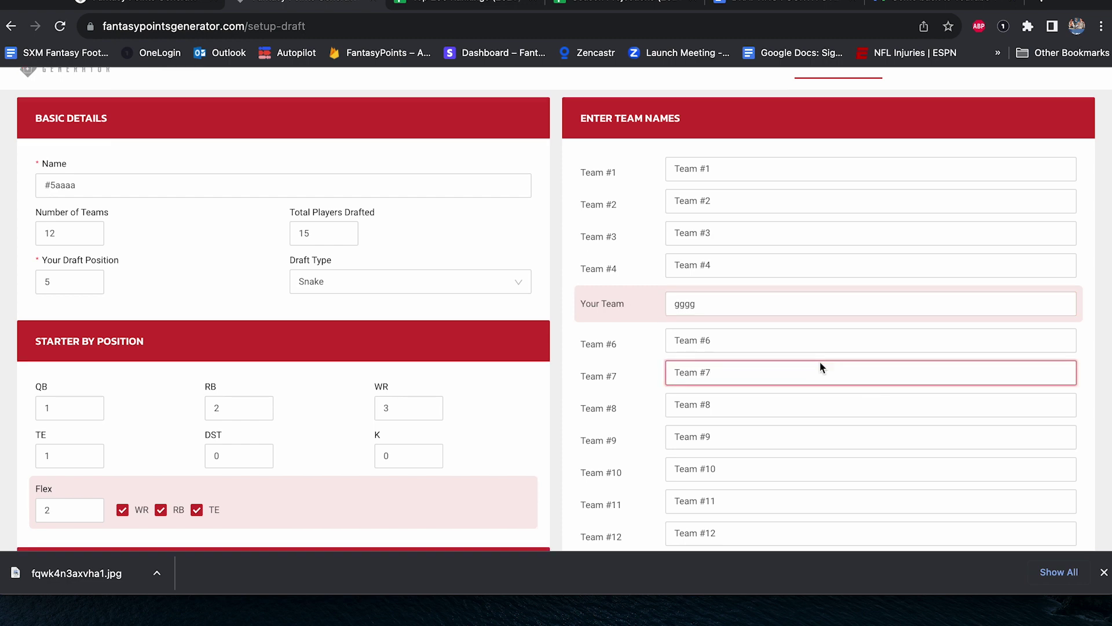
# Choose PPR scoring and save the league.
pyautogui.scroll(-3, 819, 361)
pyautogui.click(144, 472)
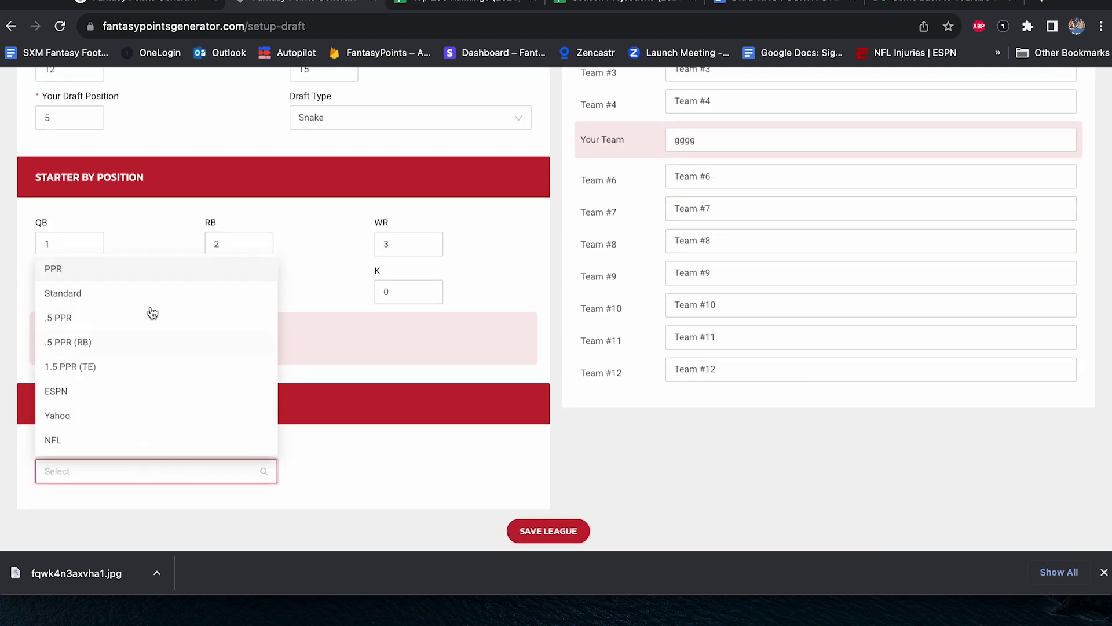
pyautogui.click(164, 267)
pyautogui.scroll(4, 493, 496)
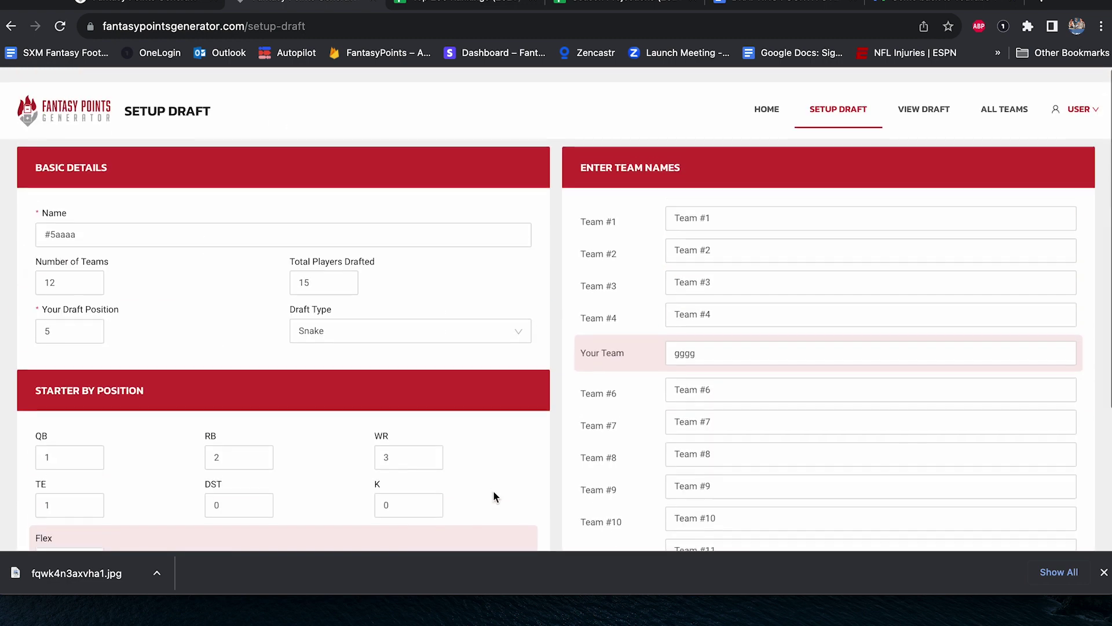
pyautogui.scroll(-1, 493, 497)
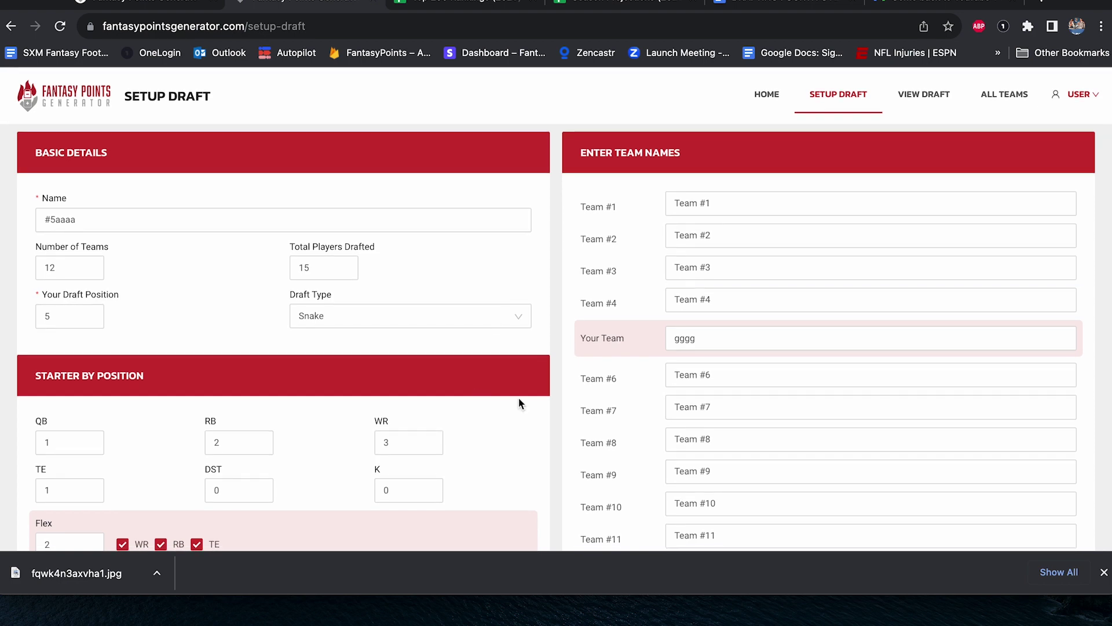
pyautogui.scroll(-1, 519, 399)
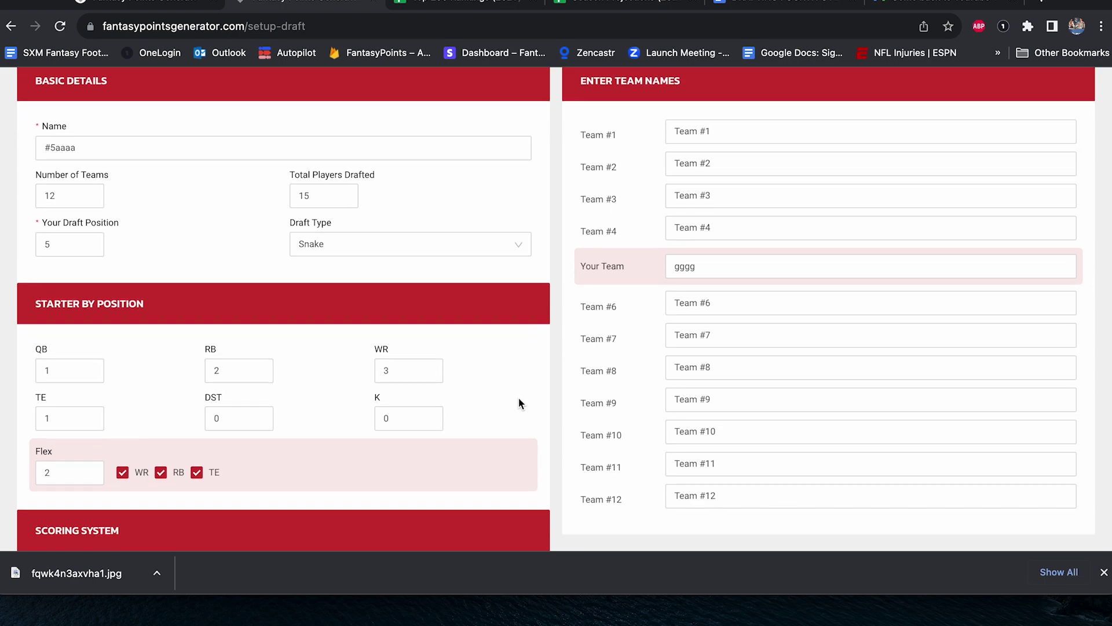
pyautogui.scroll(-2, 507, 408)
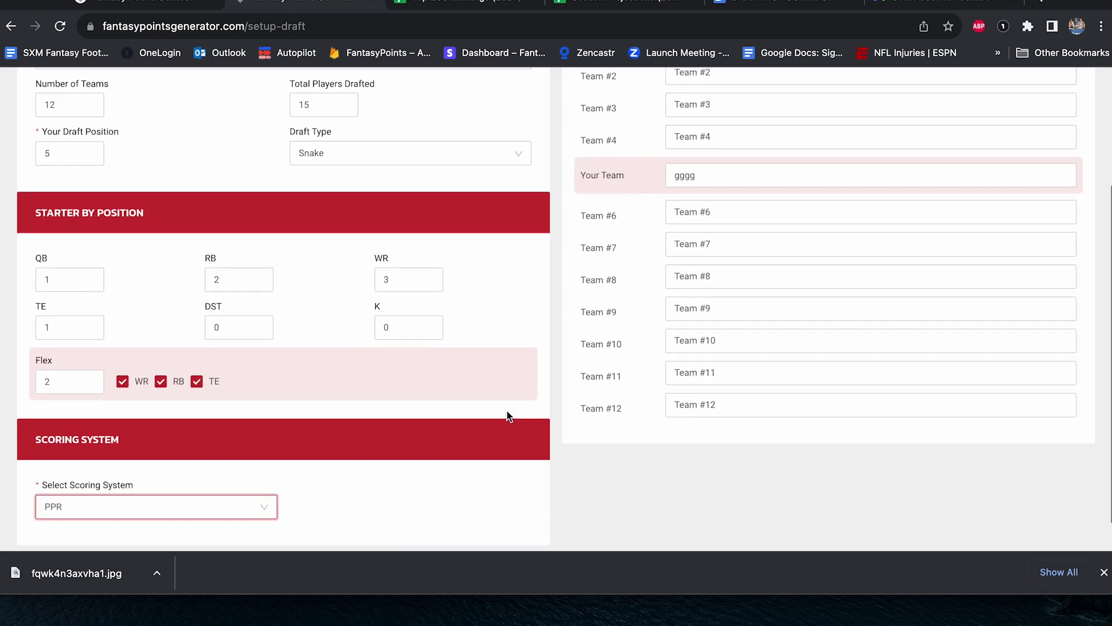
pyautogui.scroll(1, 510, 412)
pyautogui.scroll(-1, 512, 412)
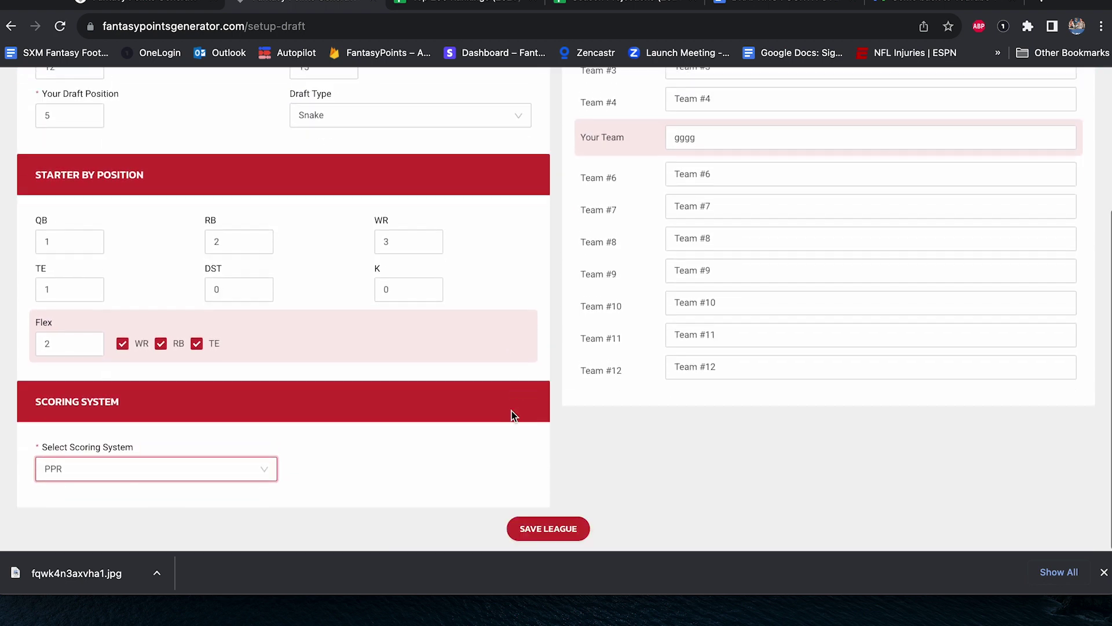
pyautogui.click(548, 530)
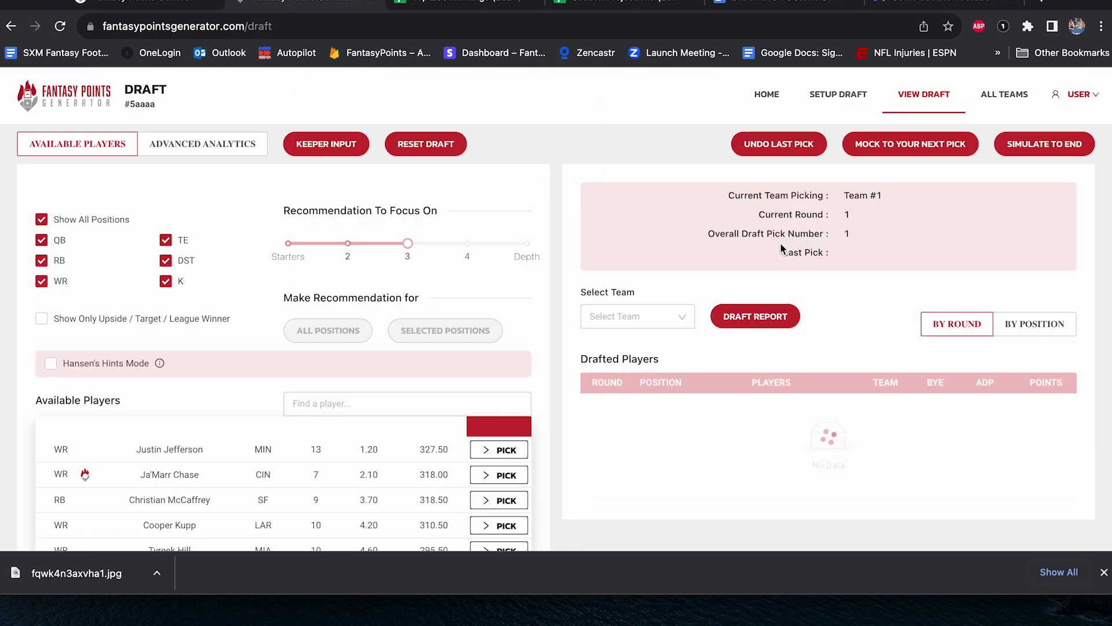
# Mock to gggg's turn, draft Tyreek Hill using Hansen's Hints, then get a round 2 recommendation.
pyautogui.click(889, 152)
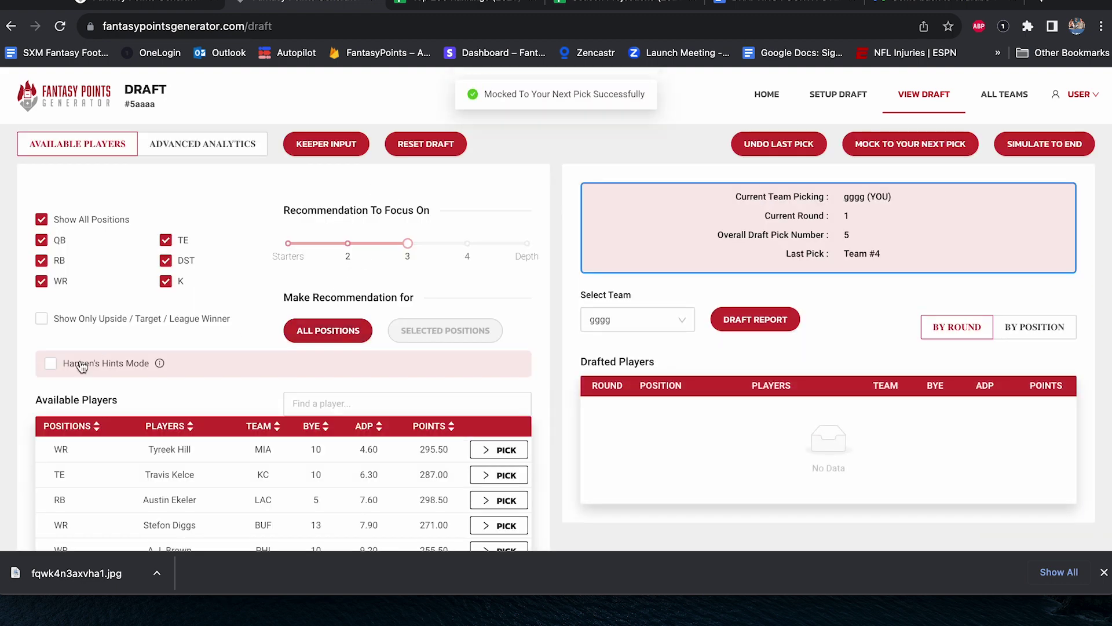
pyautogui.click(50, 363)
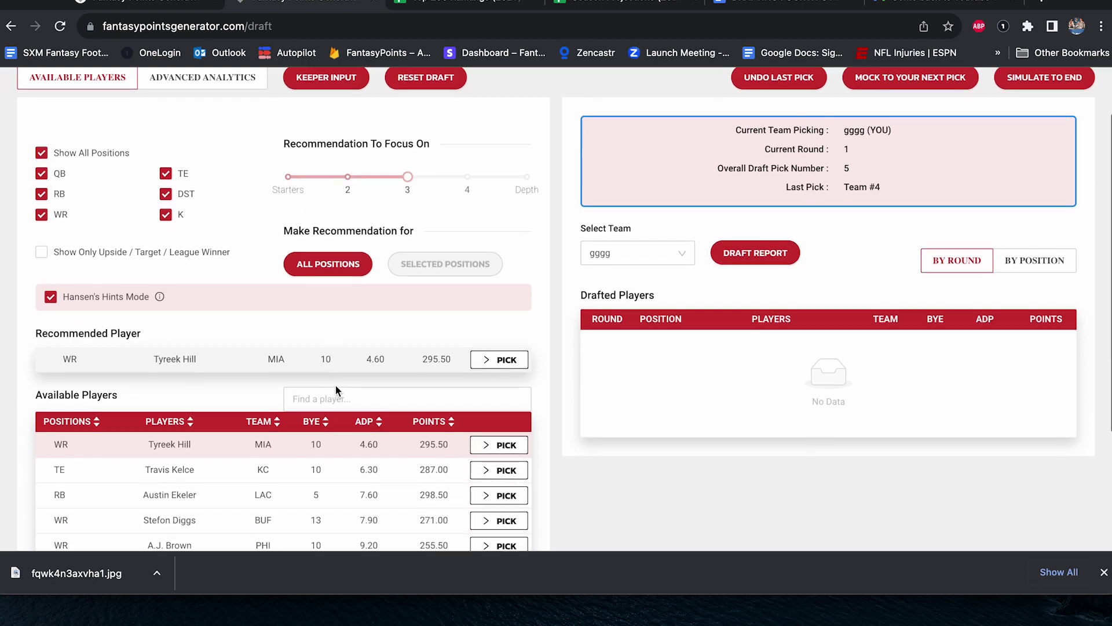
pyautogui.click(509, 363)
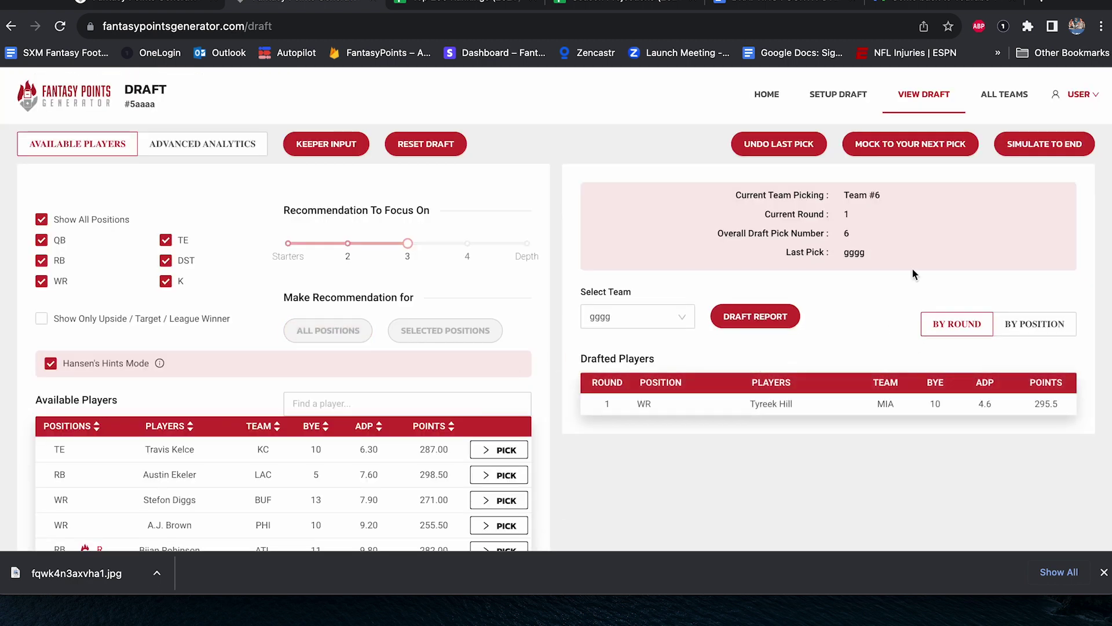
pyautogui.click(946, 151)
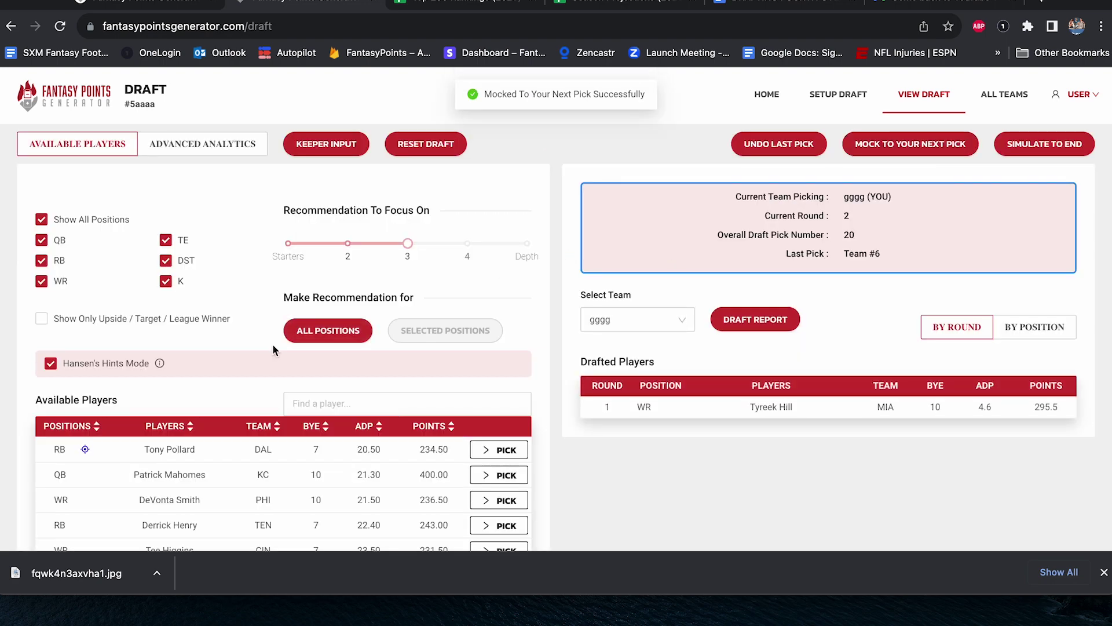
pyautogui.click(318, 329)
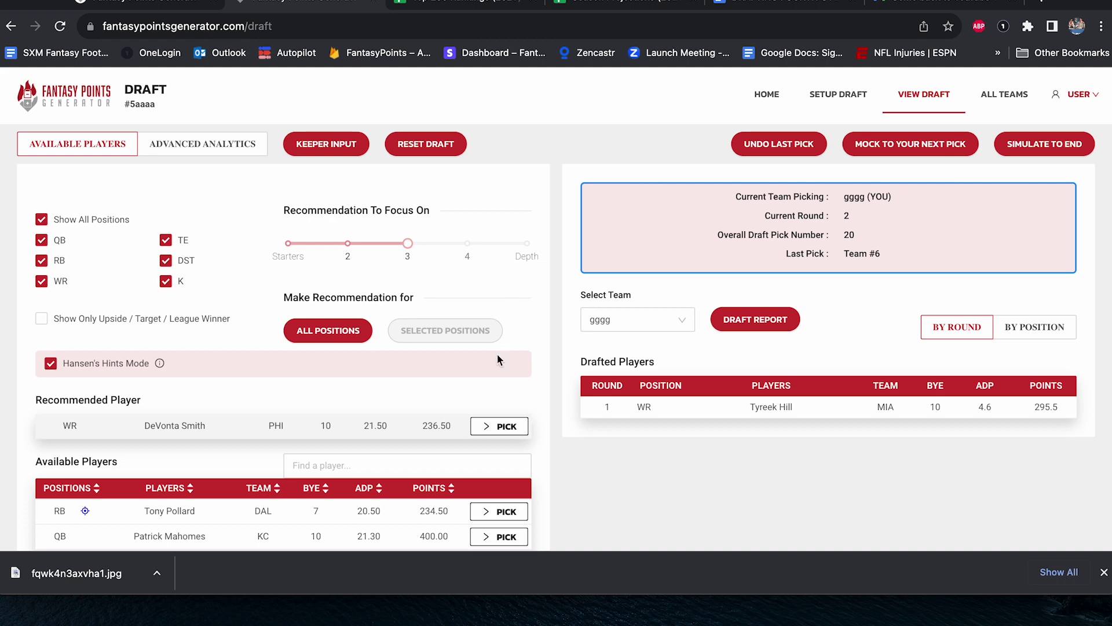
# Draft DeVonta Smith, mock ahead to pick 29, and get Breece Hall recommended.
pyautogui.click(510, 422)
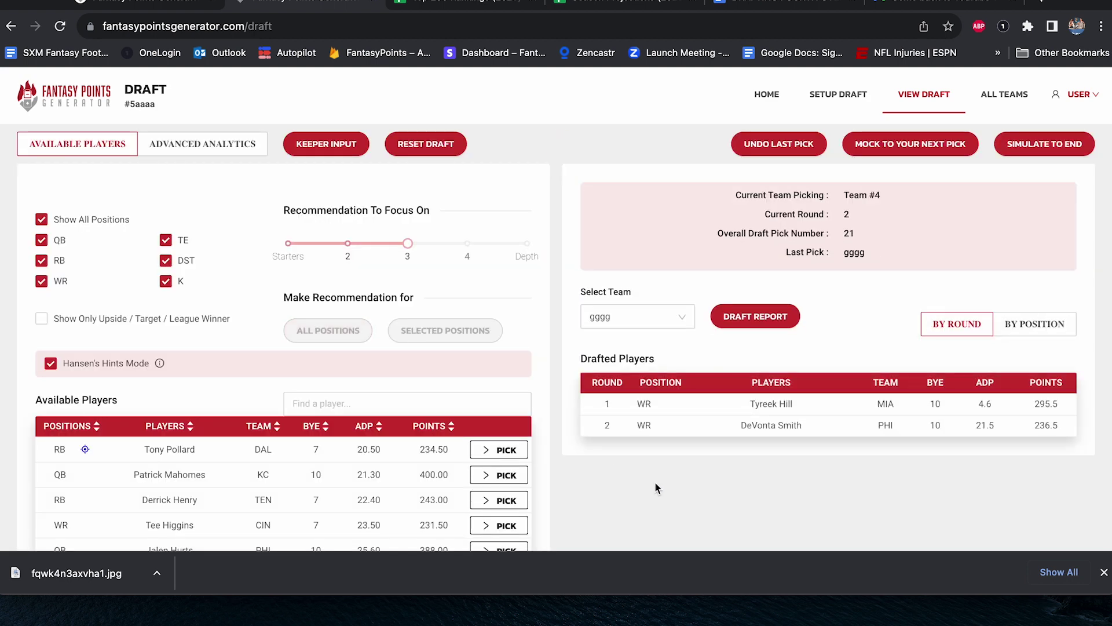
pyautogui.click(912, 145)
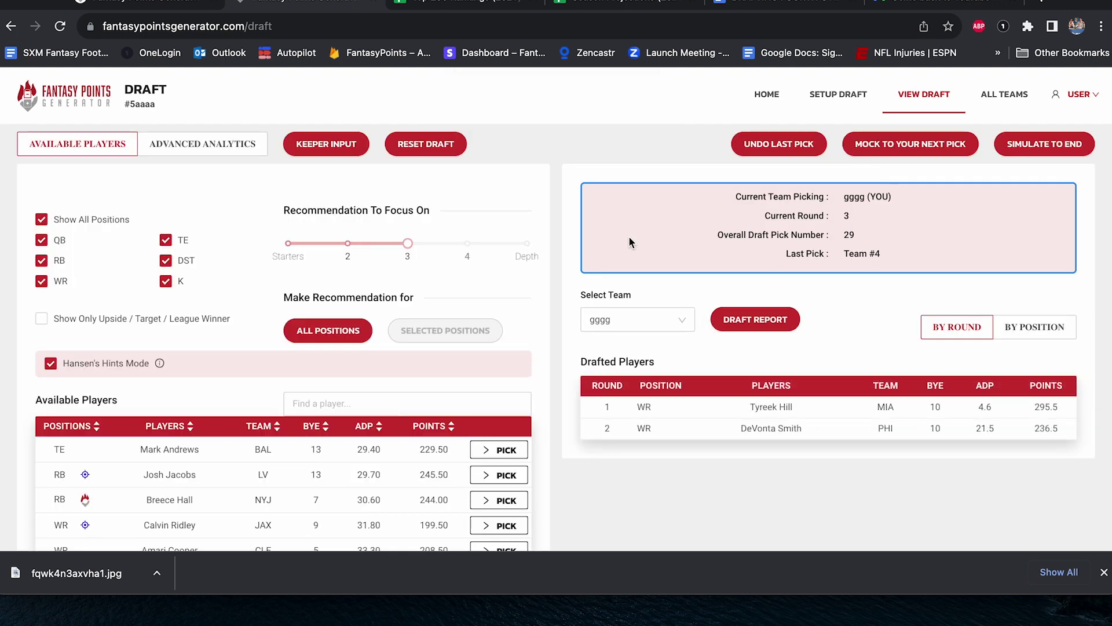
pyautogui.click(347, 330)
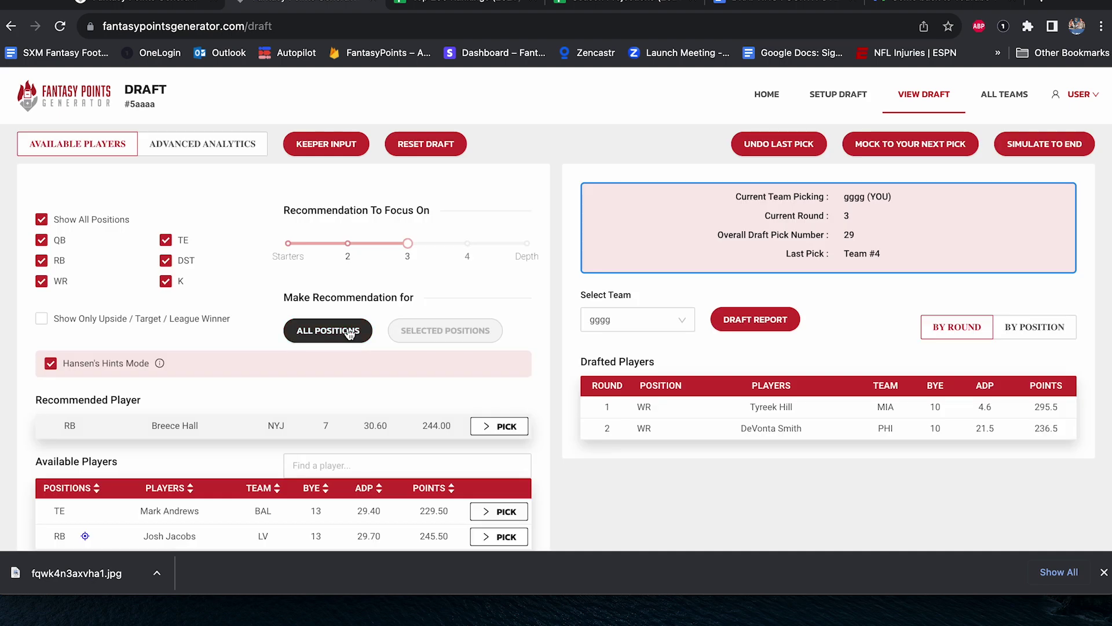
pyautogui.click(243, 143)
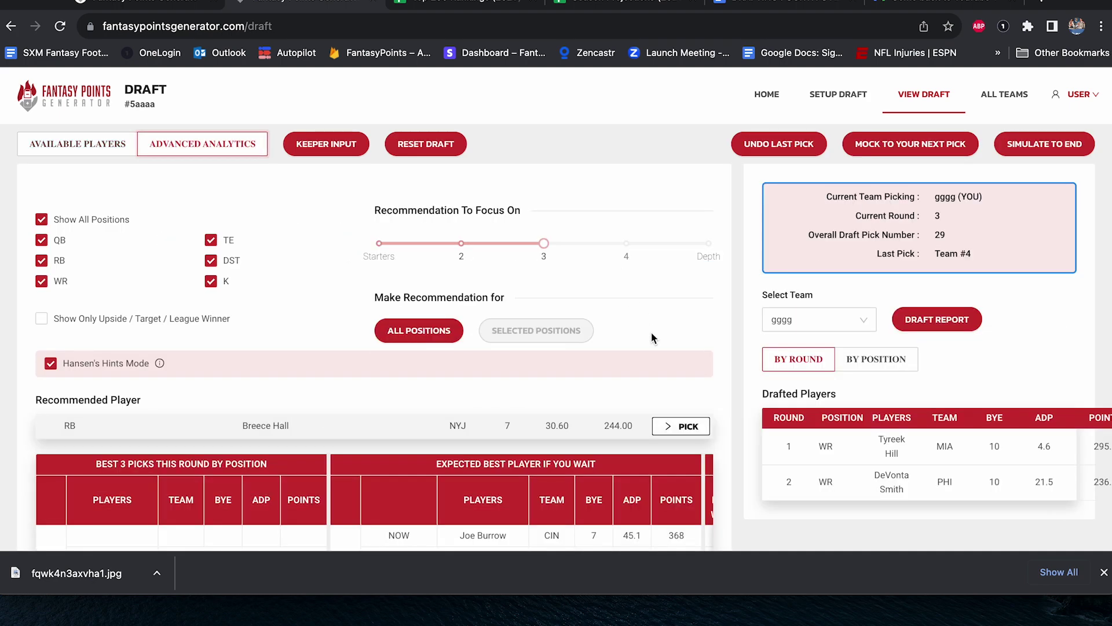
pyautogui.scroll(-1, 651, 317)
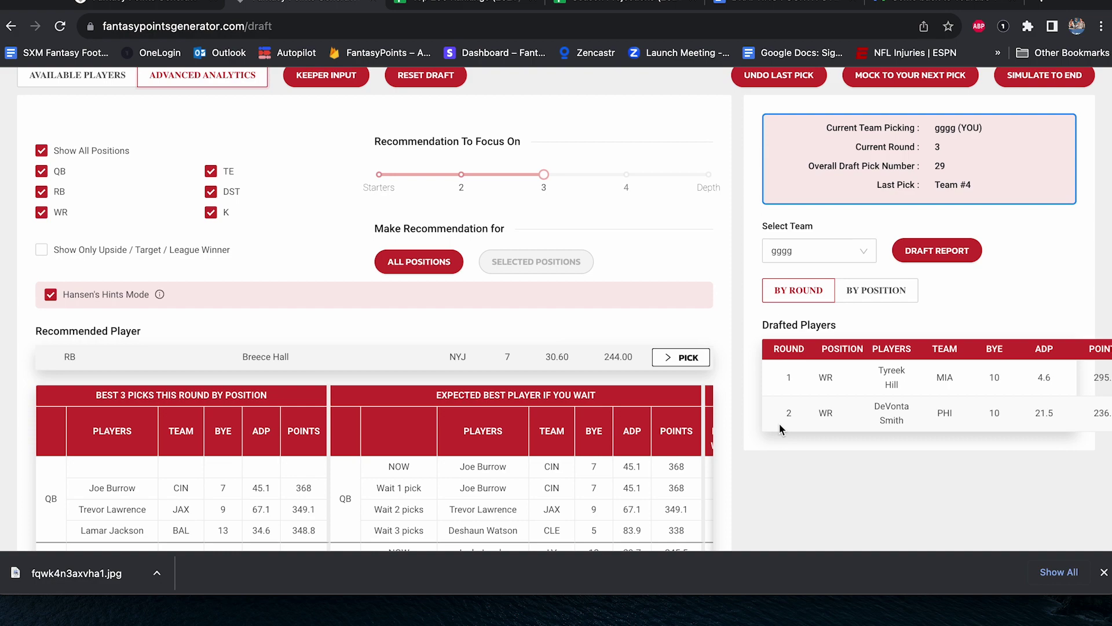
pyautogui.scroll(-1, 779, 426)
pyautogui.scroll(-1, 780, 429)
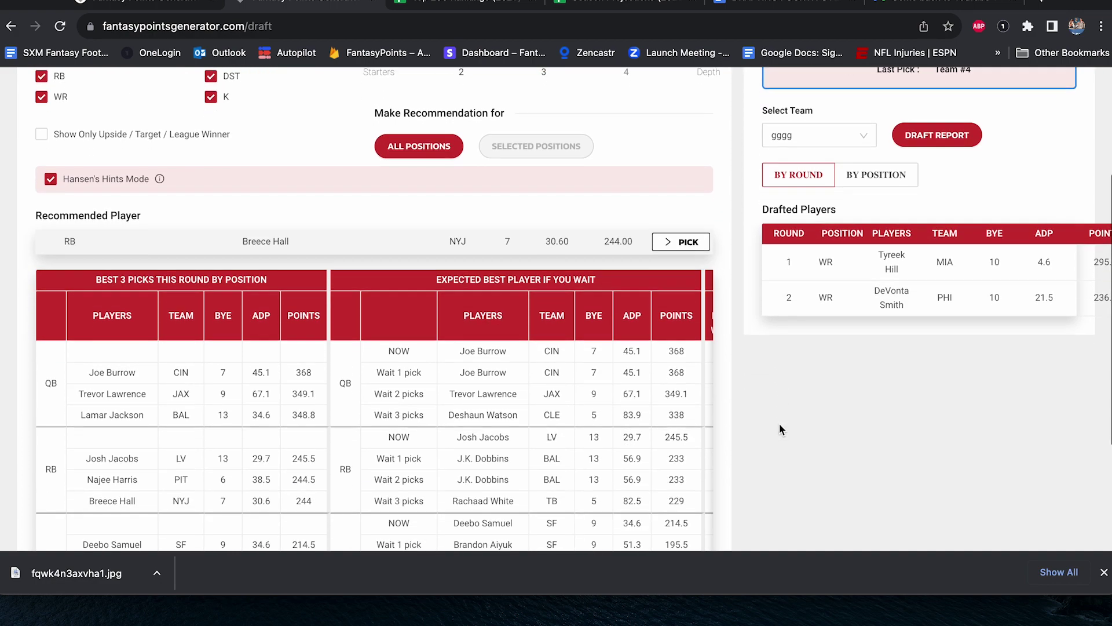
pyautogui.scroll(3, 780, 429)
pyautogui.scroll(-2, 780, 428)
pyautogui.scroll(-4, 780, 428)
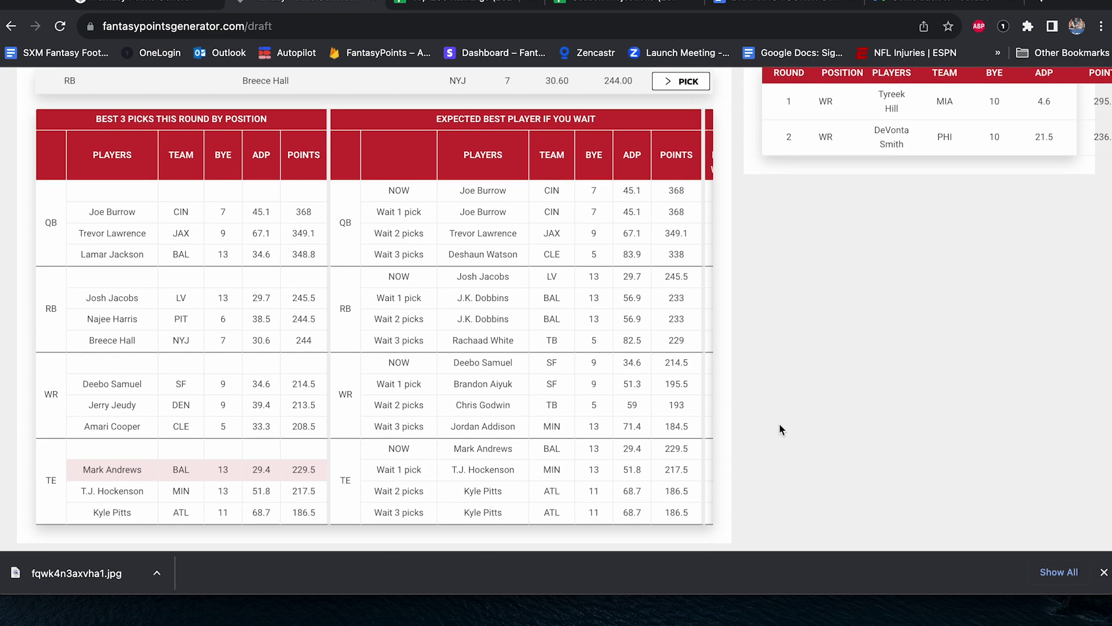
pyautogui.scroll(4, 779, 422)
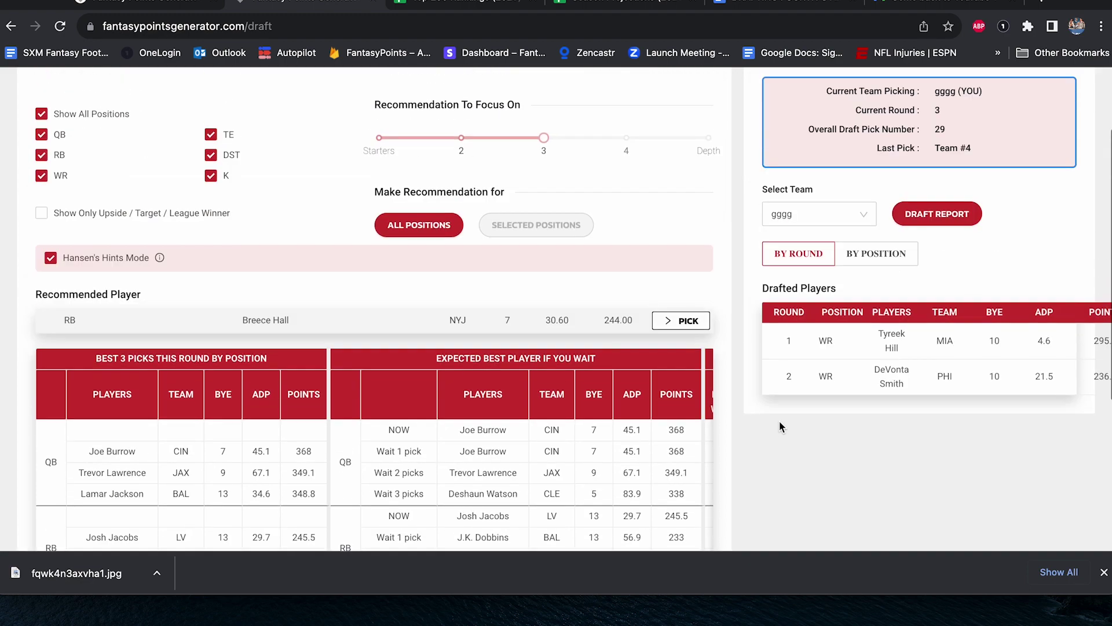
pyautogui.scroll(2, 779, 427)
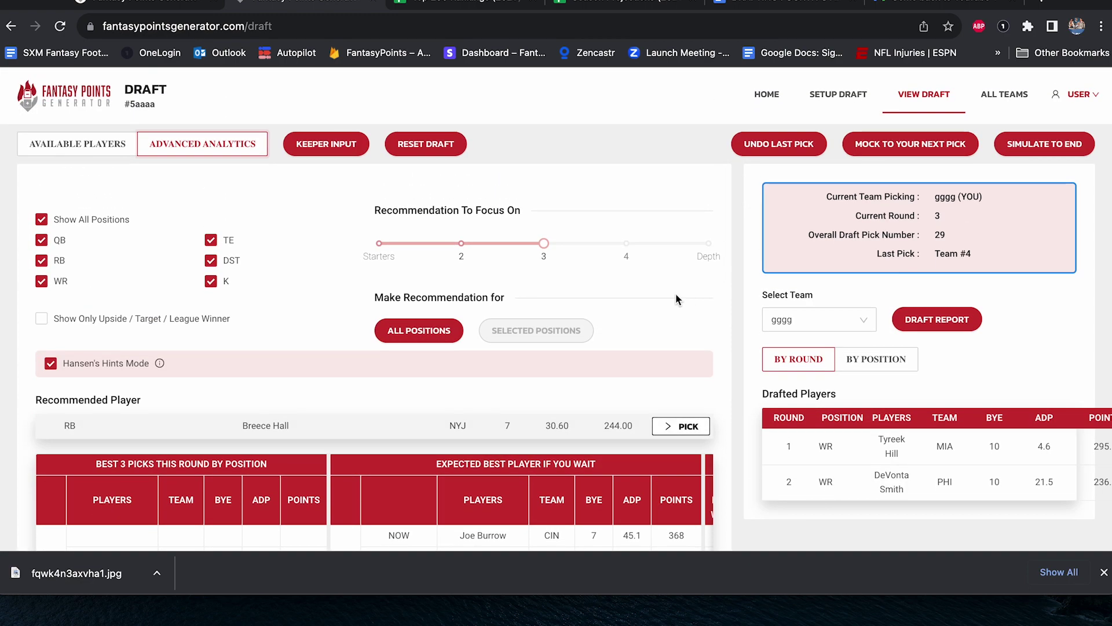
pyautogui.scroll(-6, 778, 421)
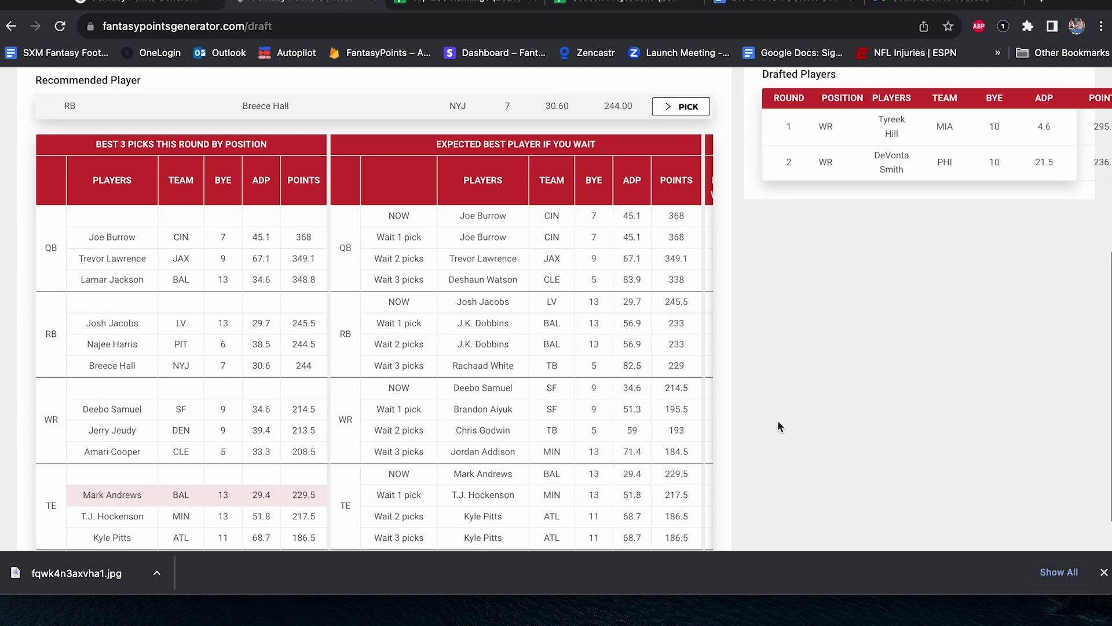
pyautogui.scroll(3, 778, 425)
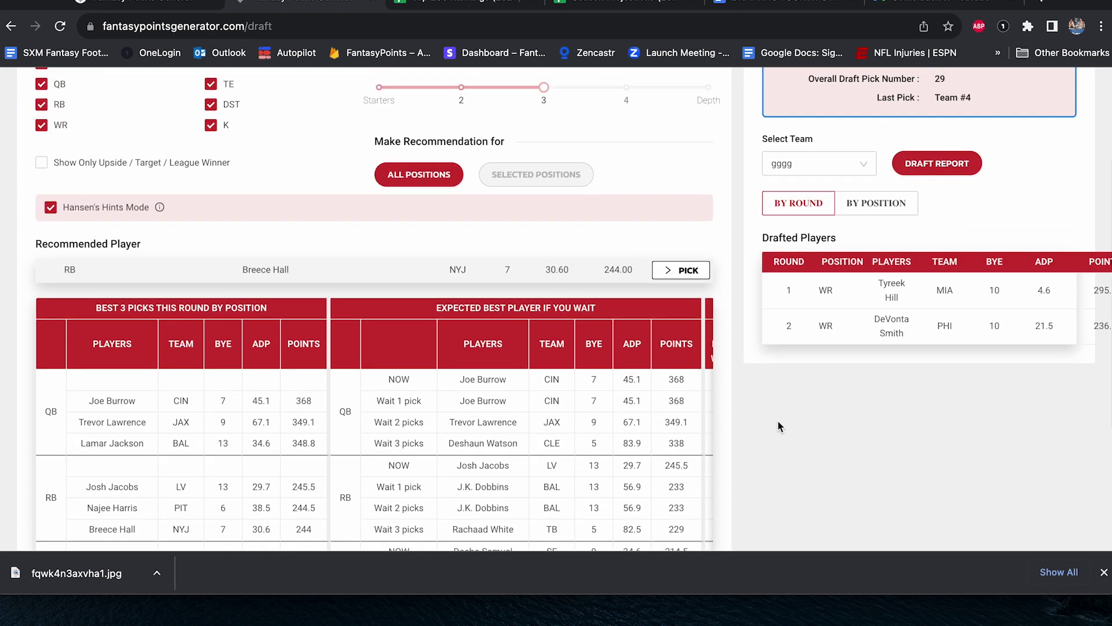
pyautogui.scroll(3, 778, 427)
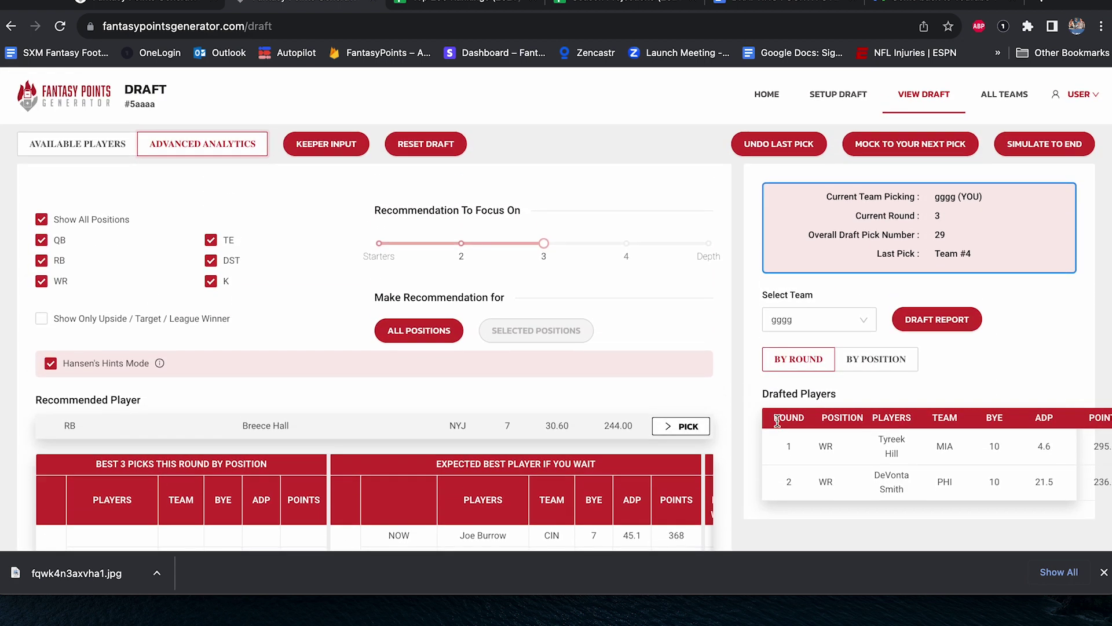
pyautogui.click(96, 146)
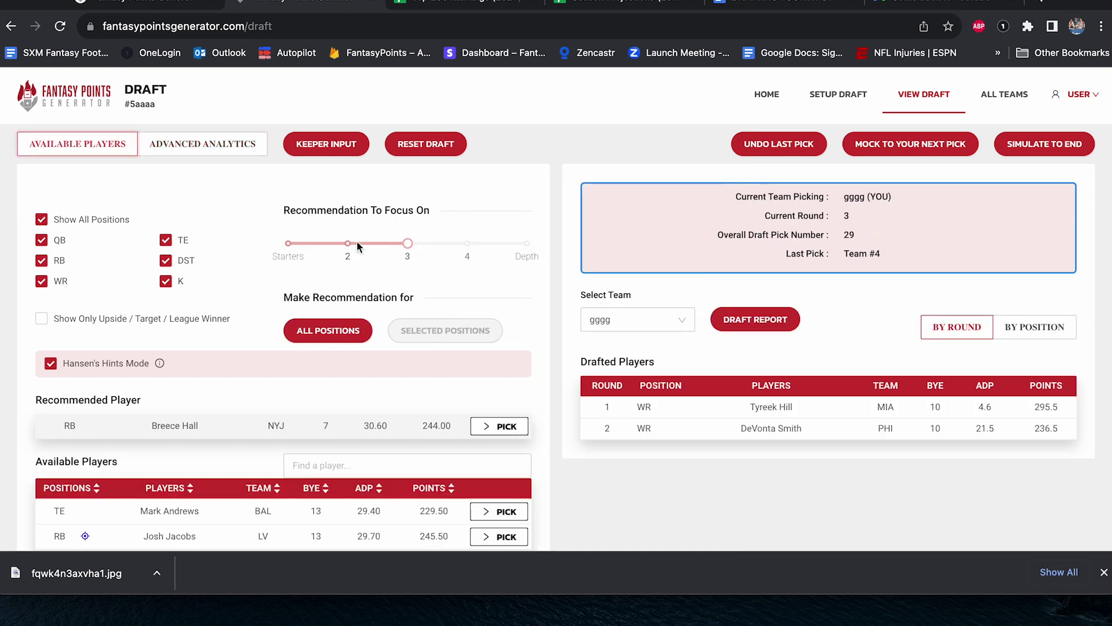
# Draft Breece Hall, mock ahead to pick 44, and request an all-positions recommendation.
pyautogui.click(503, 426)
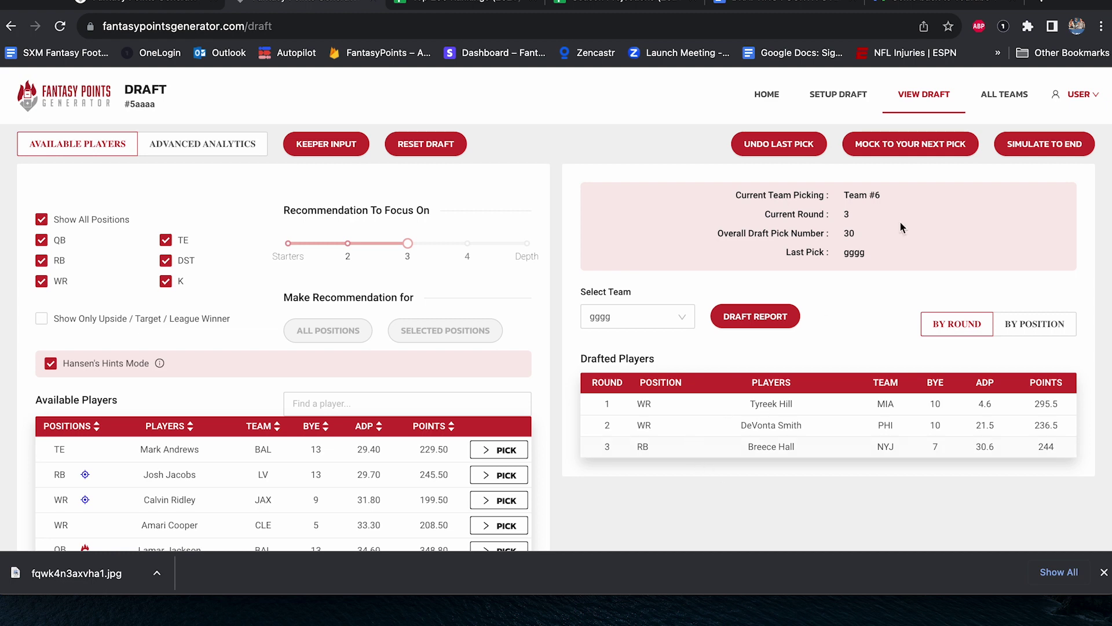
pyautogui.click(936, 155)
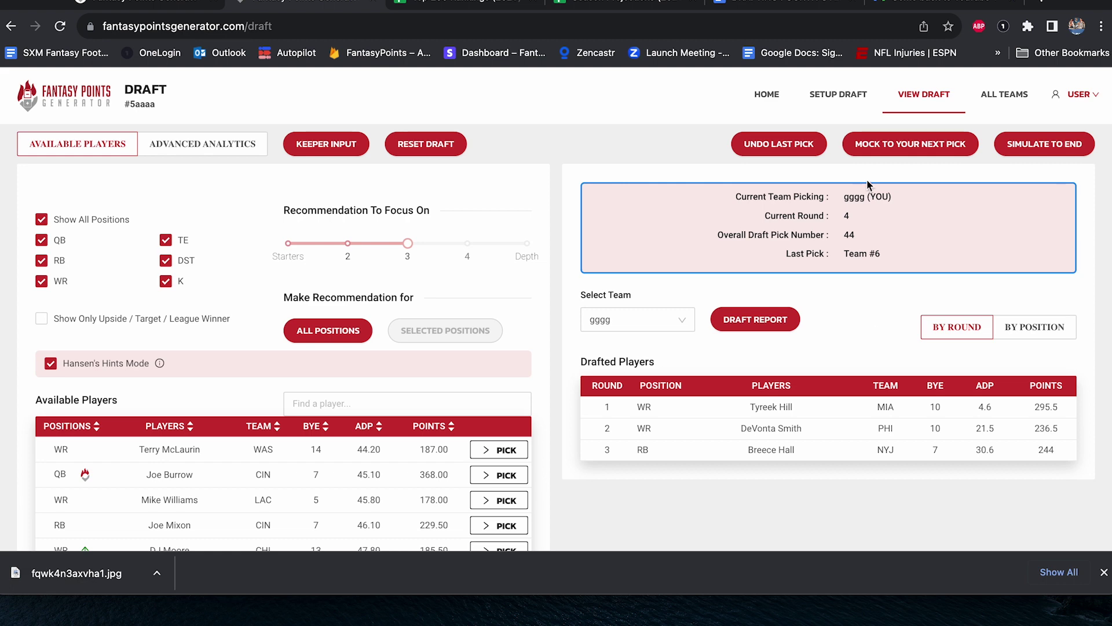
pyautogui.click(336, 336)
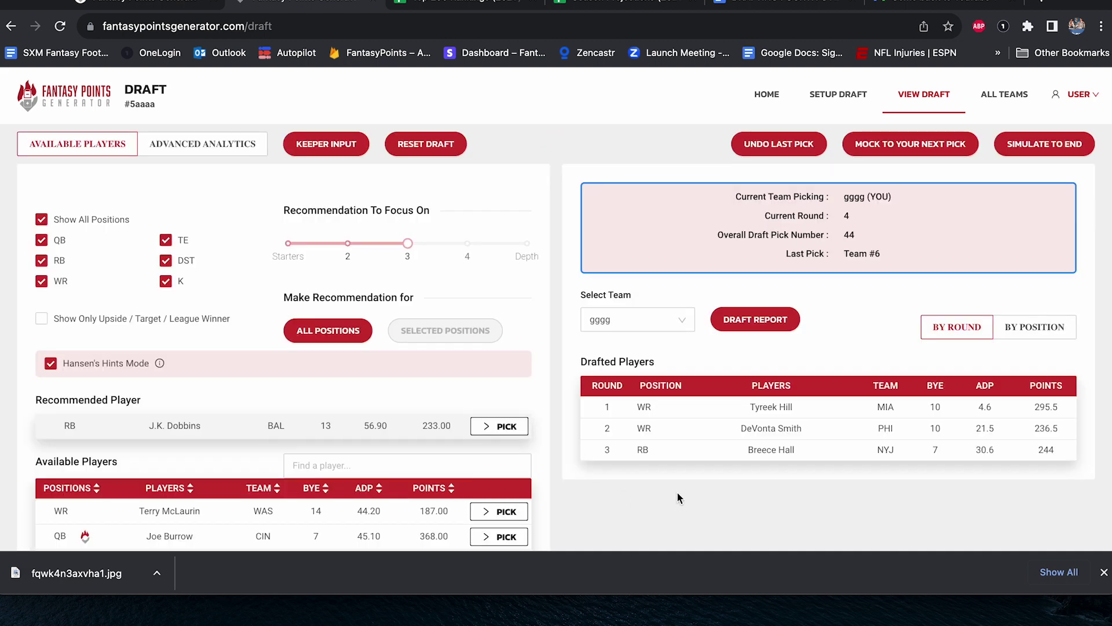
# Cancel a draft reset, then review the pick 44 advanced analytics tables.
pyautogui.click(442, 146)
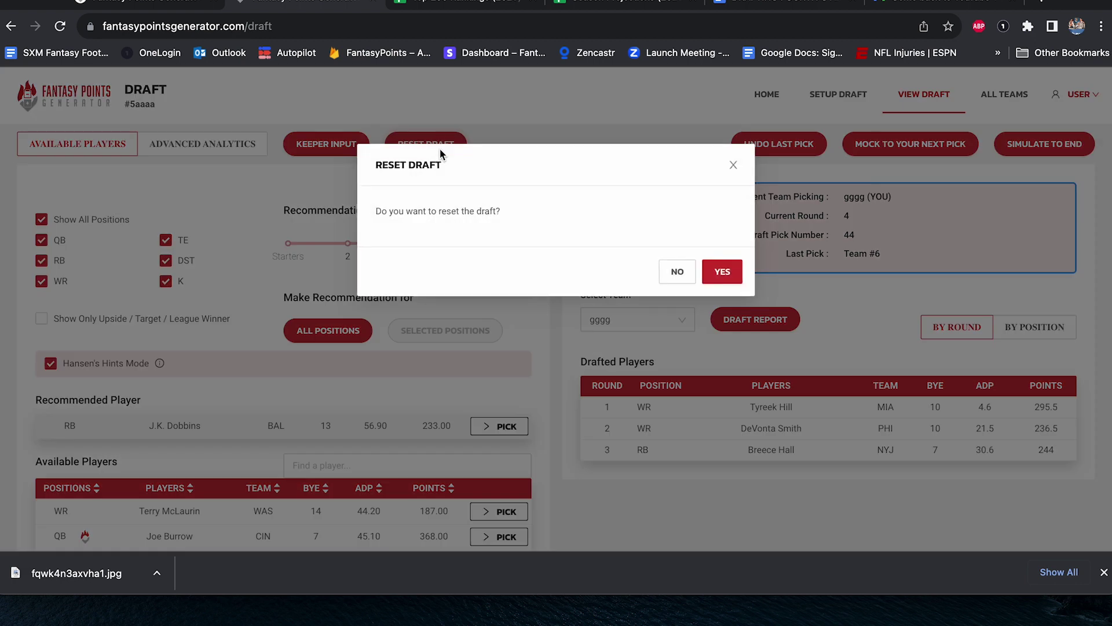
pyautogui.click(676, 272)
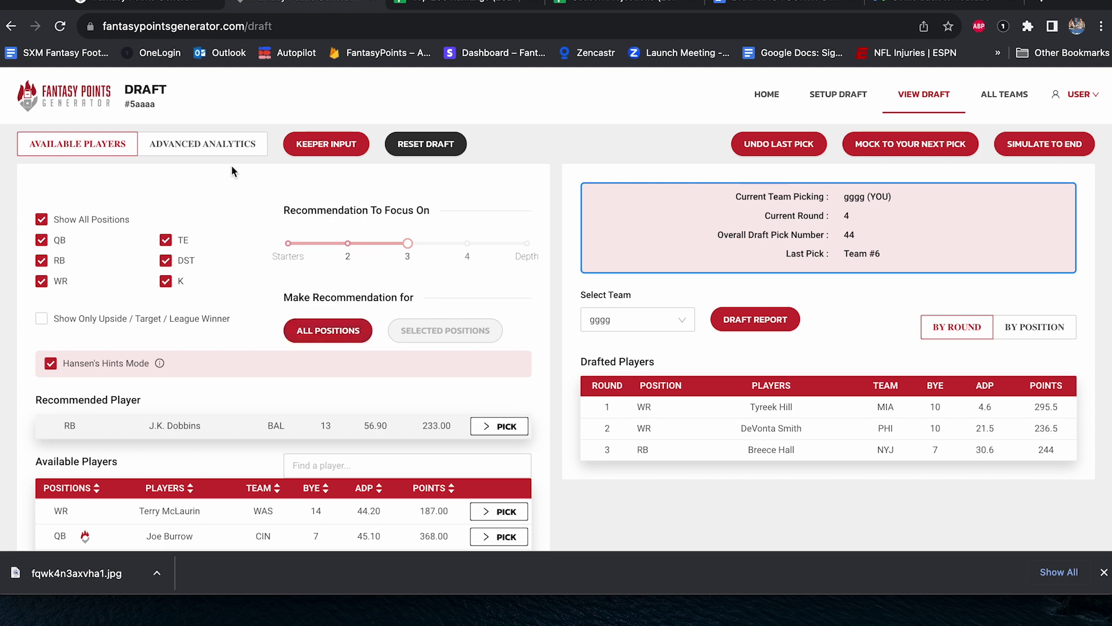
pyautogui.click(221, 145)
pyautogui.scroll(-2, 517, 354)
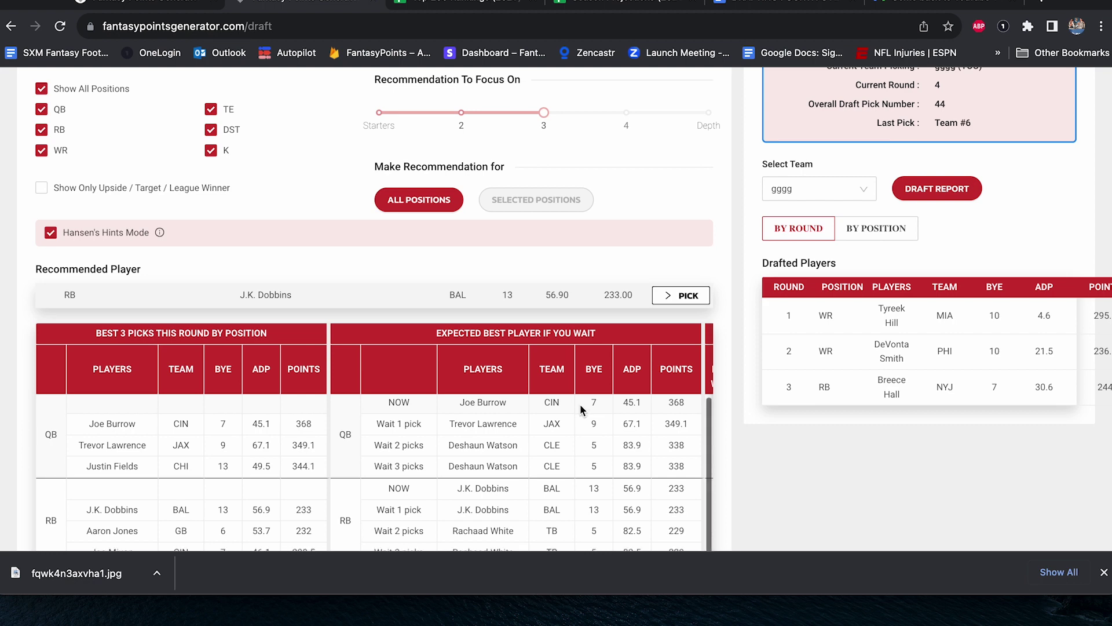
pyautogui.scroll(-1, 581, 409)
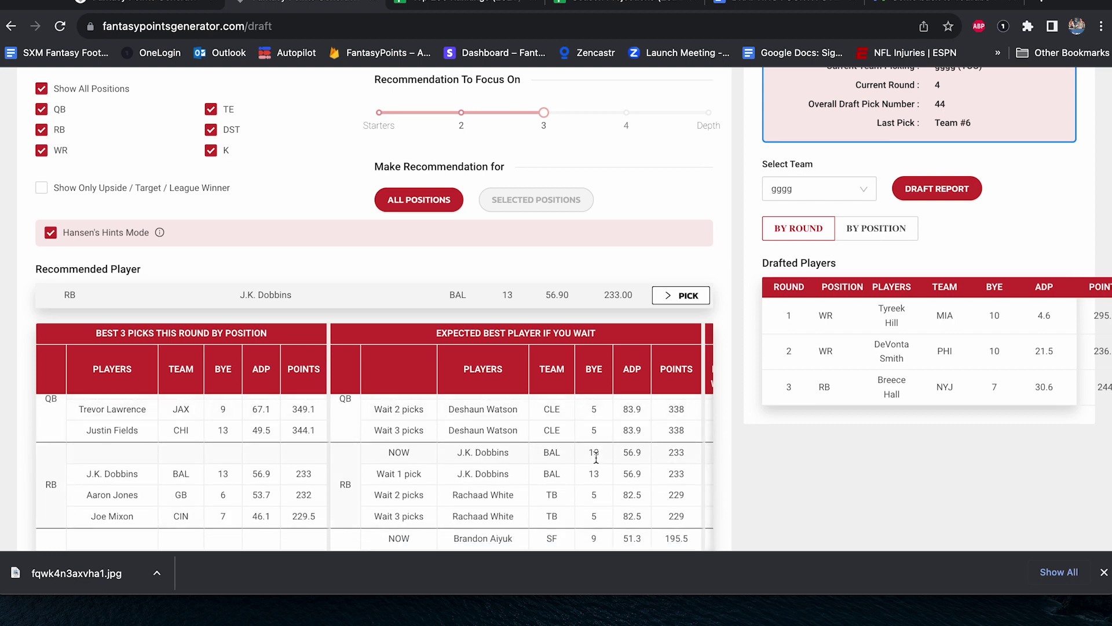
pyautogui.scroll(-2, 596, 457)
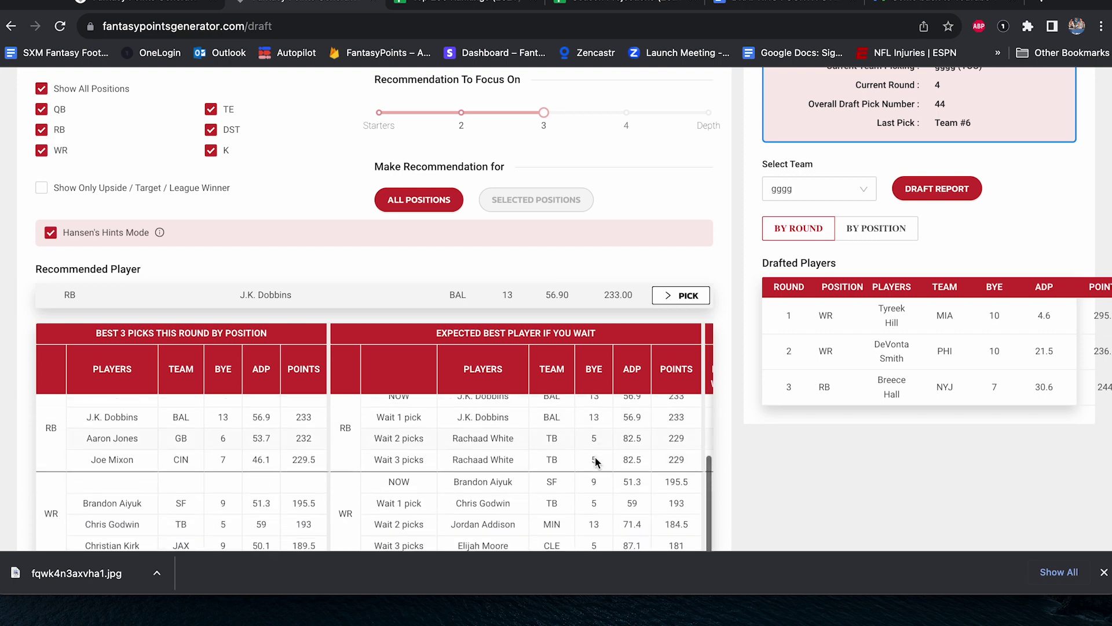
pyautogui.scroll(-2, 595, 457)
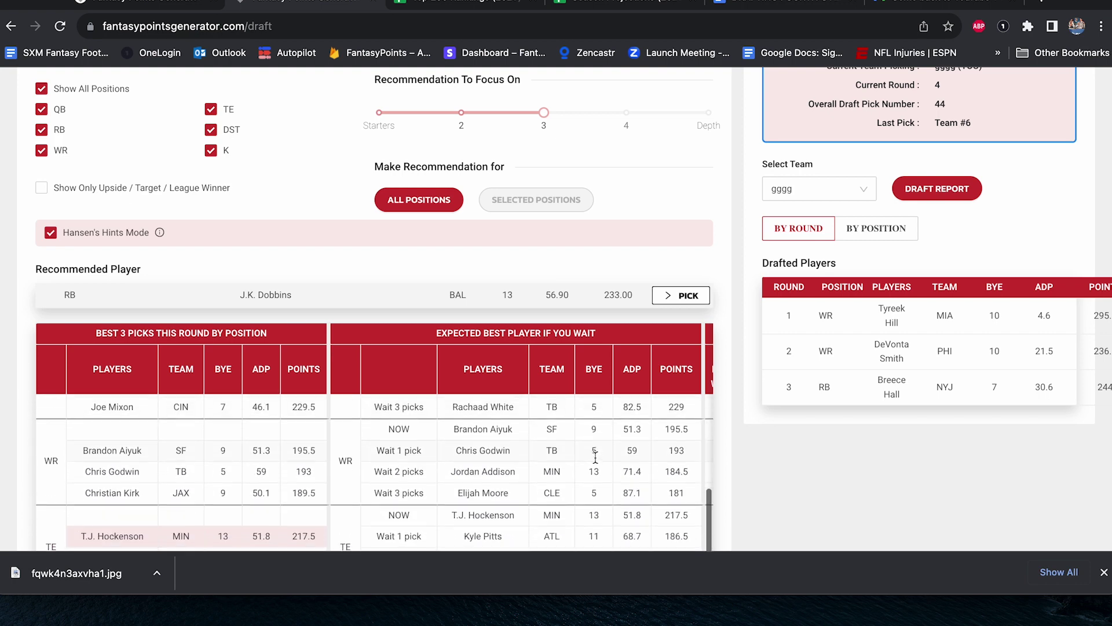
pyautogui.scroll(4, 674, 475)
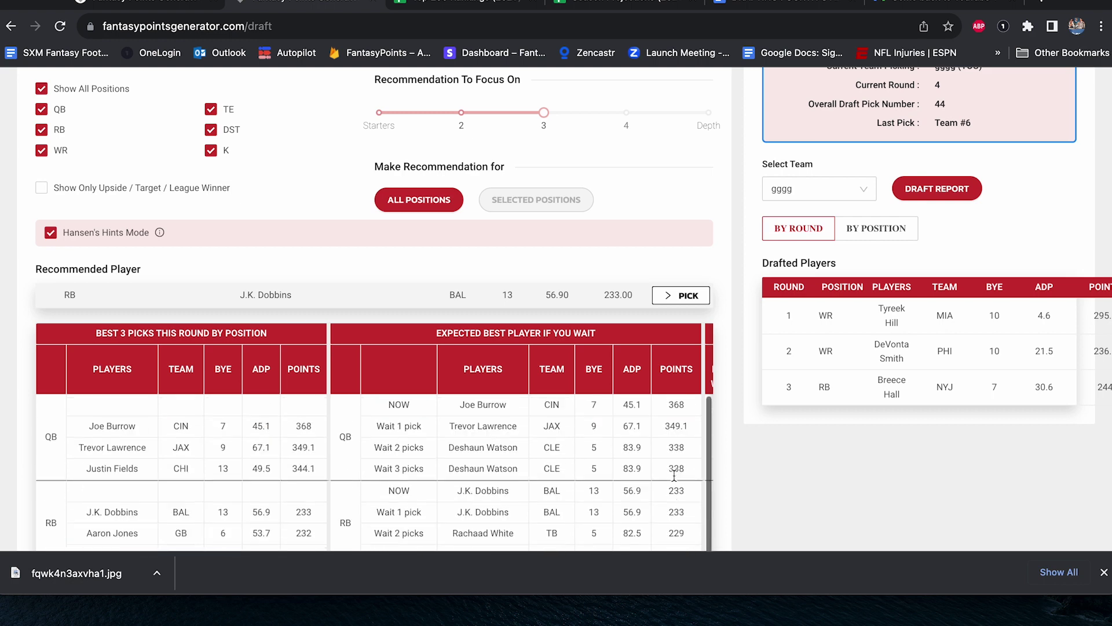
pyautogui.scroll(3, 674, 475)
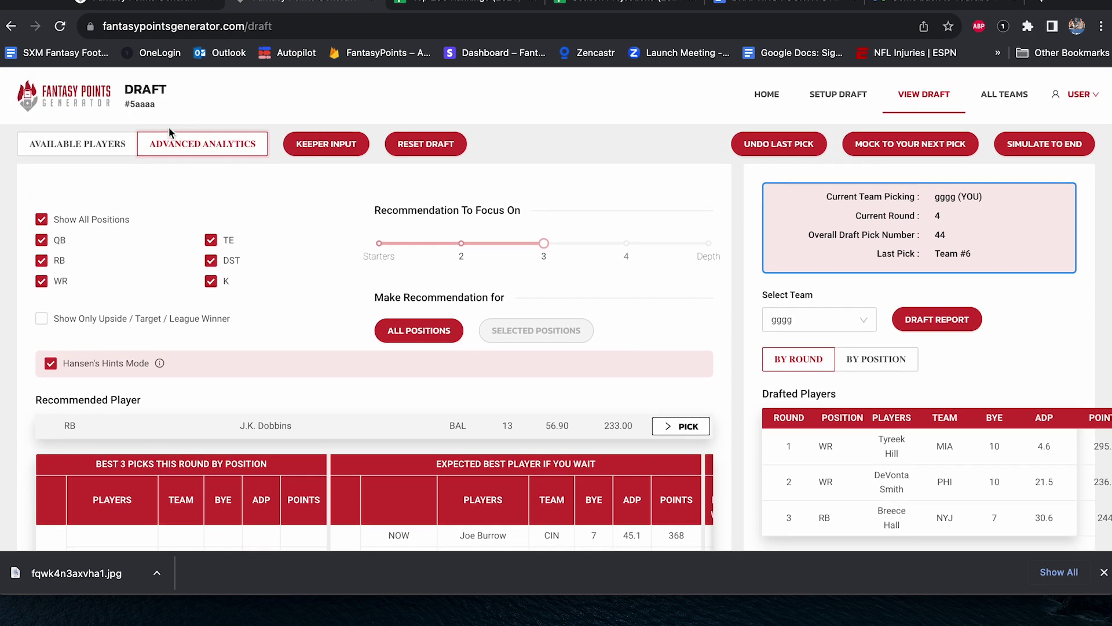
# Mock ahead to gggg's pick 53 and get J.K. Dobbins recommended across all positions.
pyautogui.click(90, 151)
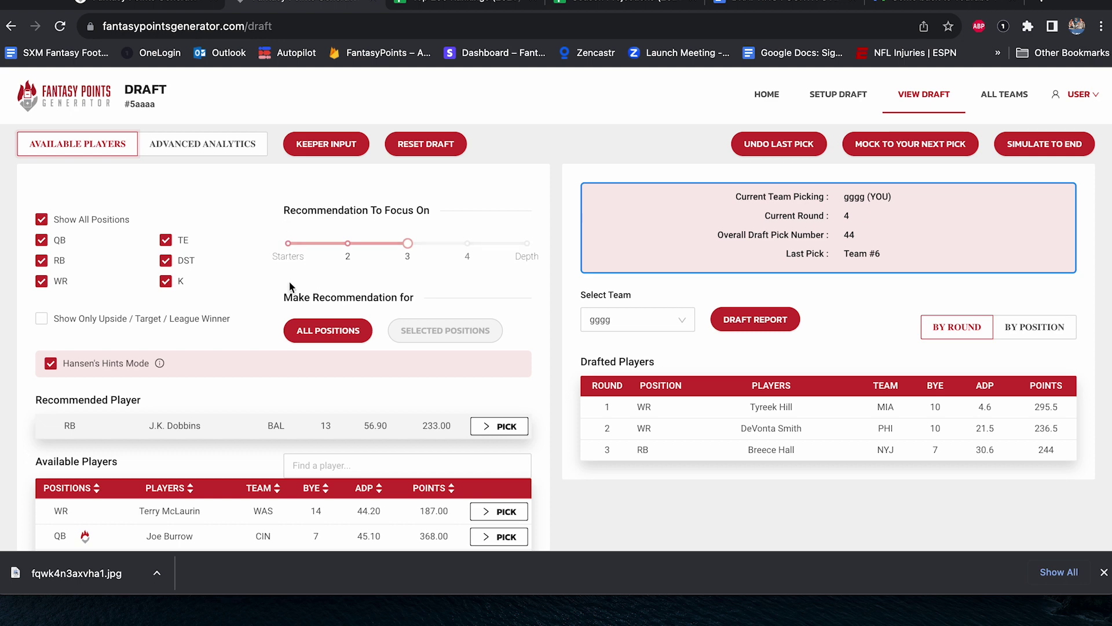
pyautogui.scroll(-1, 291, 390)
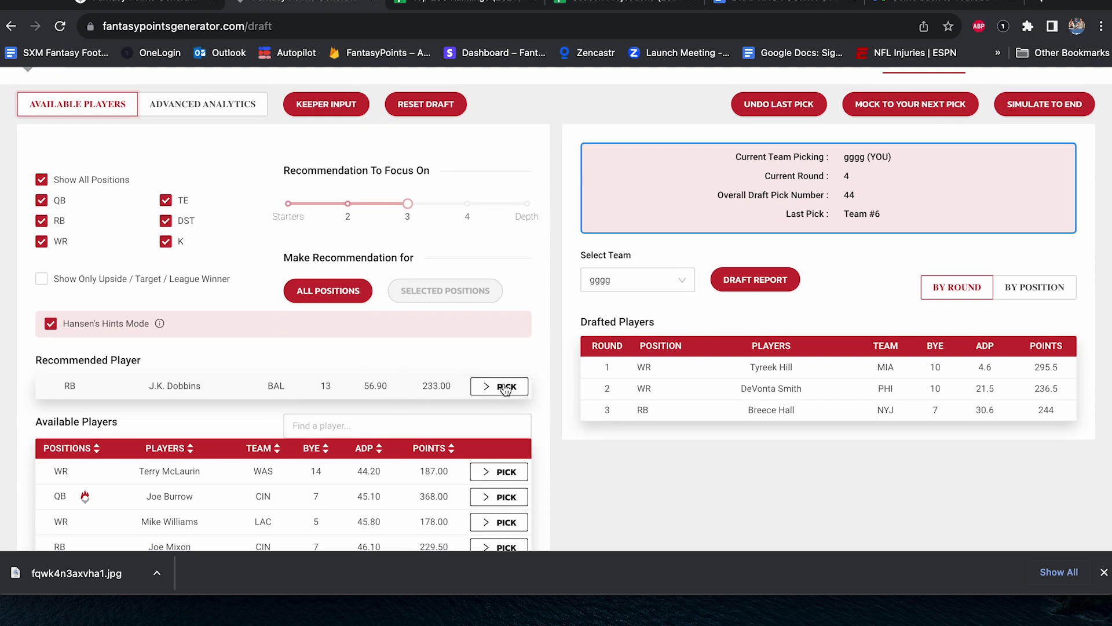
pyautogui.scroll(-3, 545, 421)
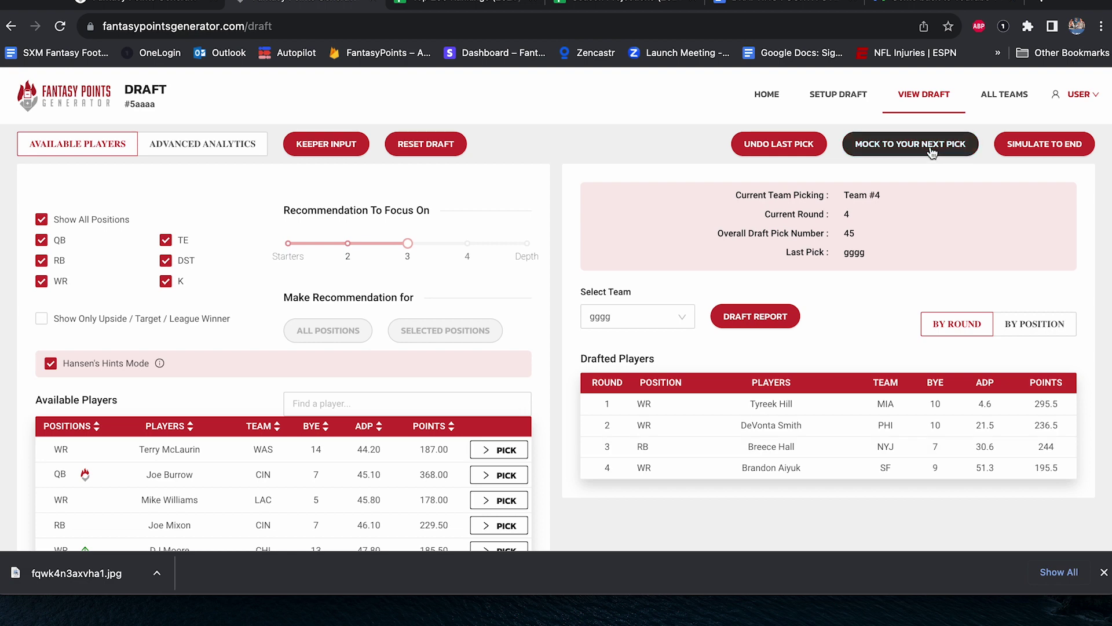
pyautogui.click(930, 145)
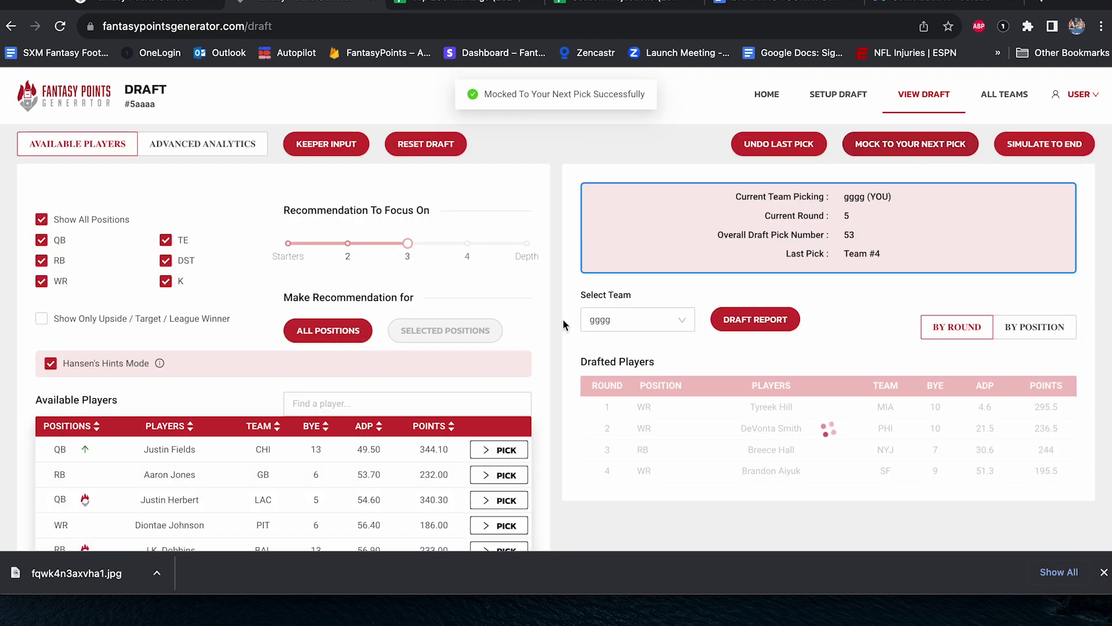
pyautogui.click(341, 329)
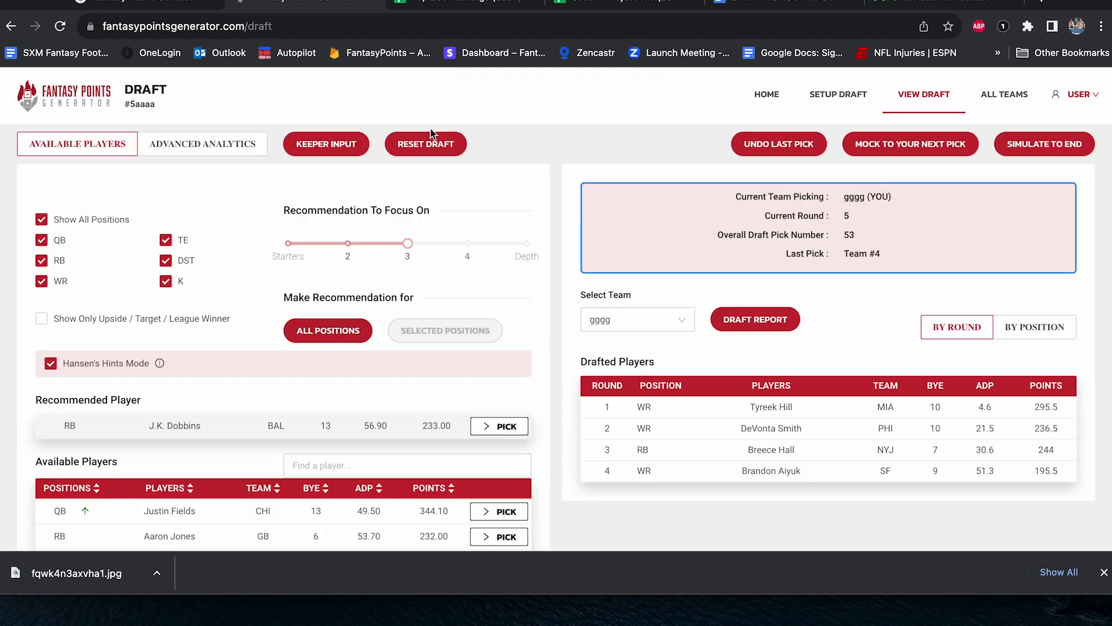
pyautogui.click(223, 148)
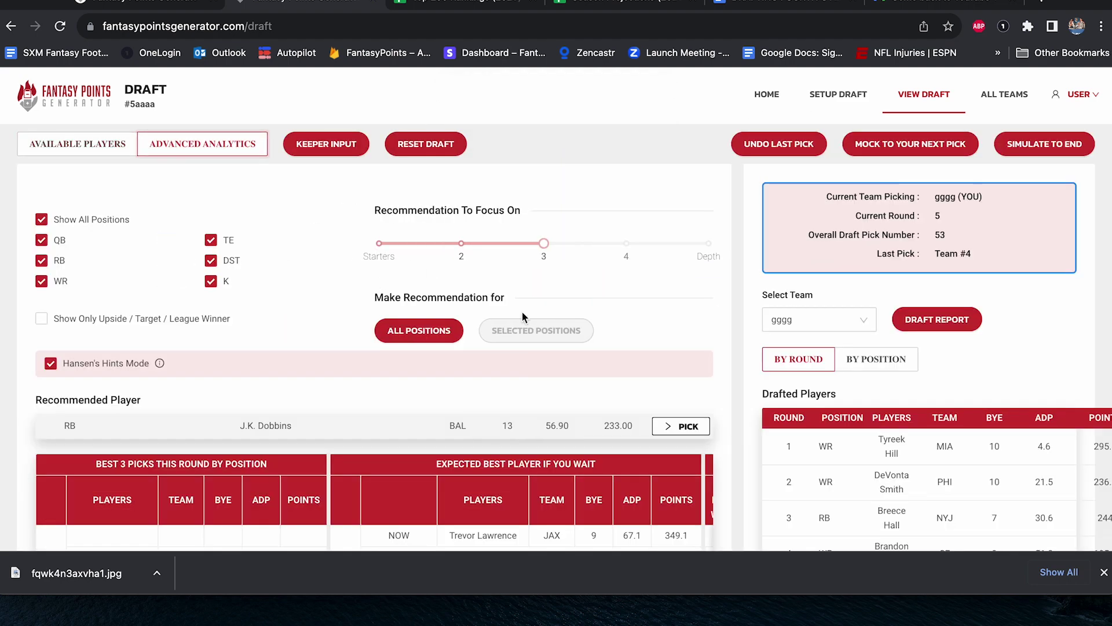
# Scroll through the Best 3 Picks and Expected Best Player tables, then return to available players.
pyautogui.scroll(-2, 598, 338)
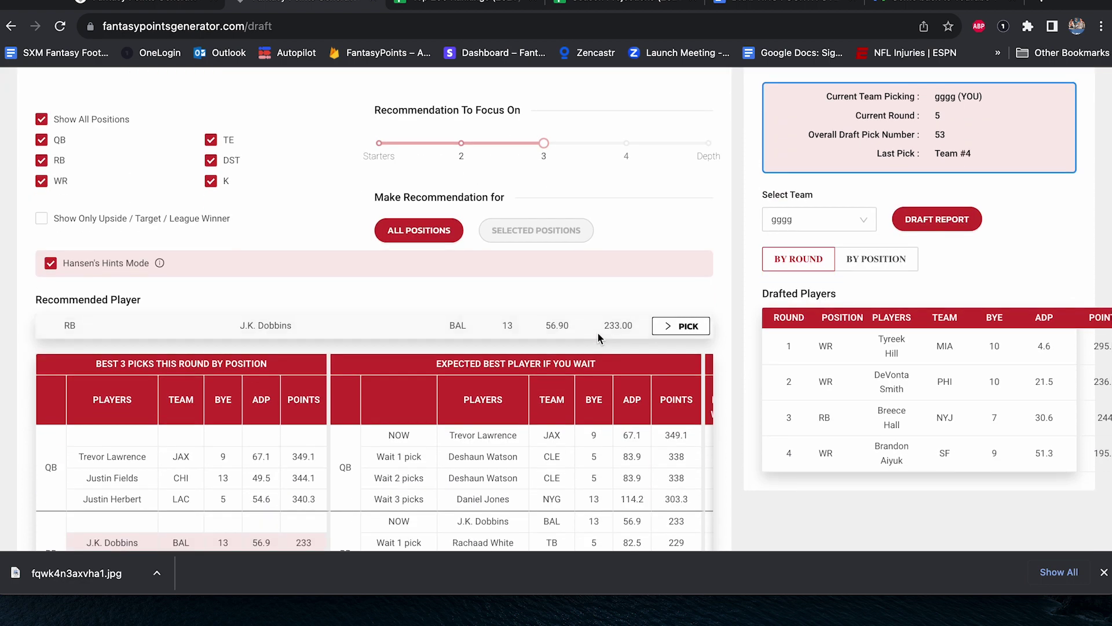
pyautogui.scroll(-1, 598, 335)
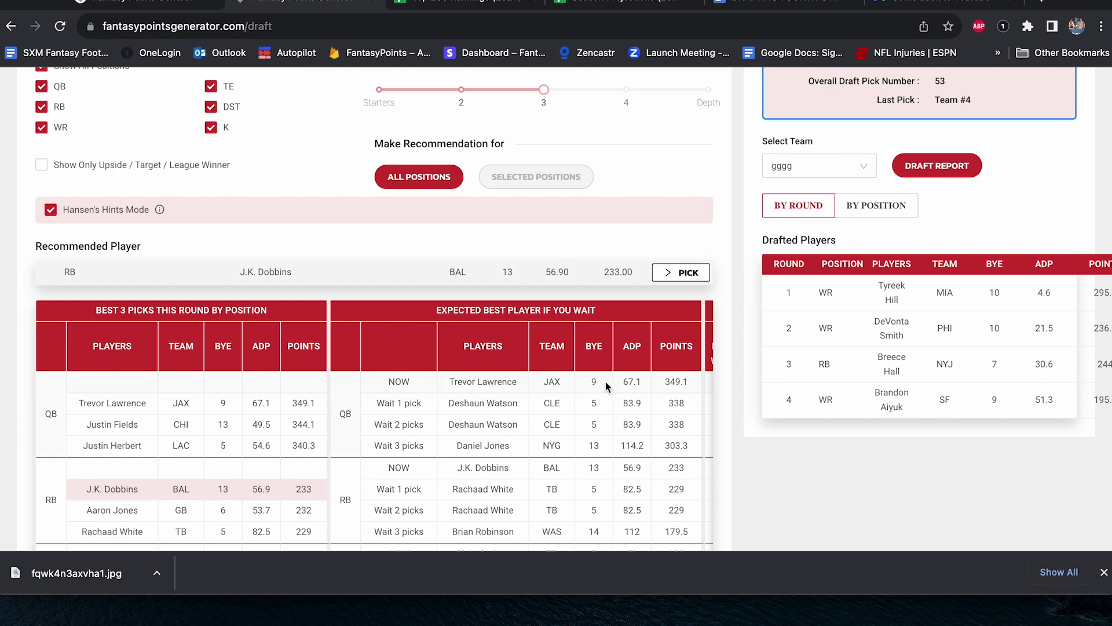
pyautogui.scroll(-1, 607, 387)
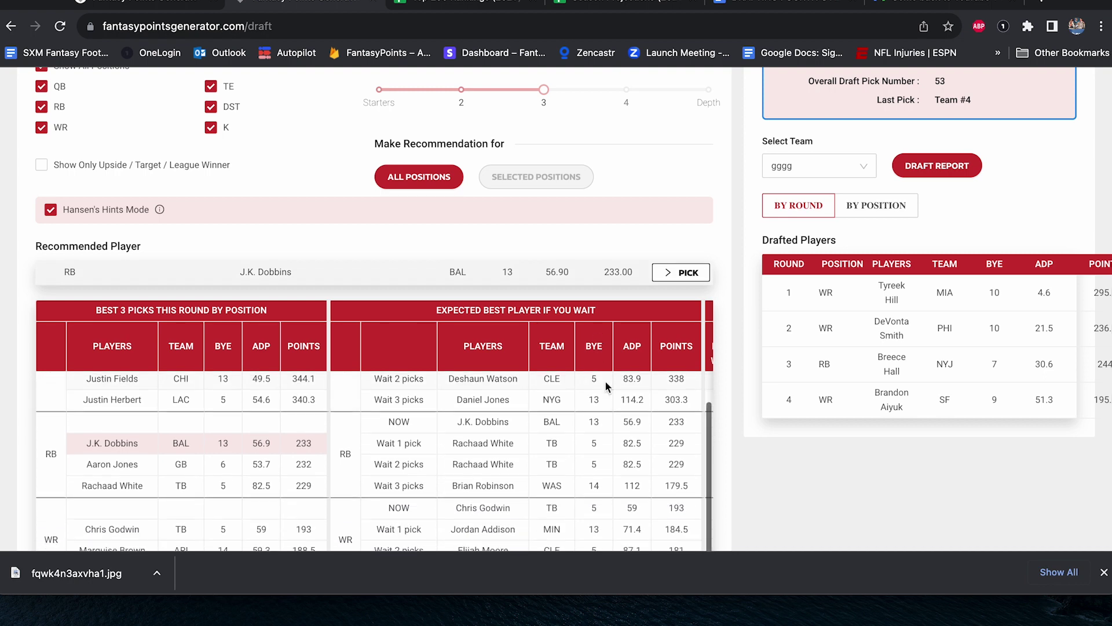
pyautogui.scroll(-1, 607, 387)
pyautogui.scroll(-2, 606, 386)
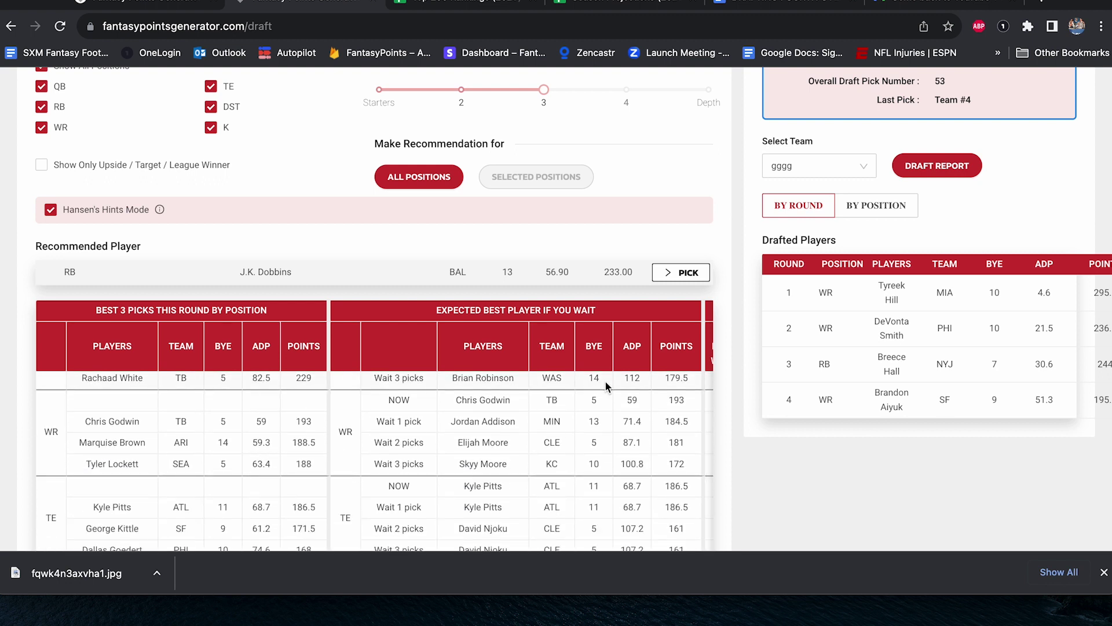
pyautogui.scroll(3, 607, 387)
pyautogui.scroll(3, 655, 374)
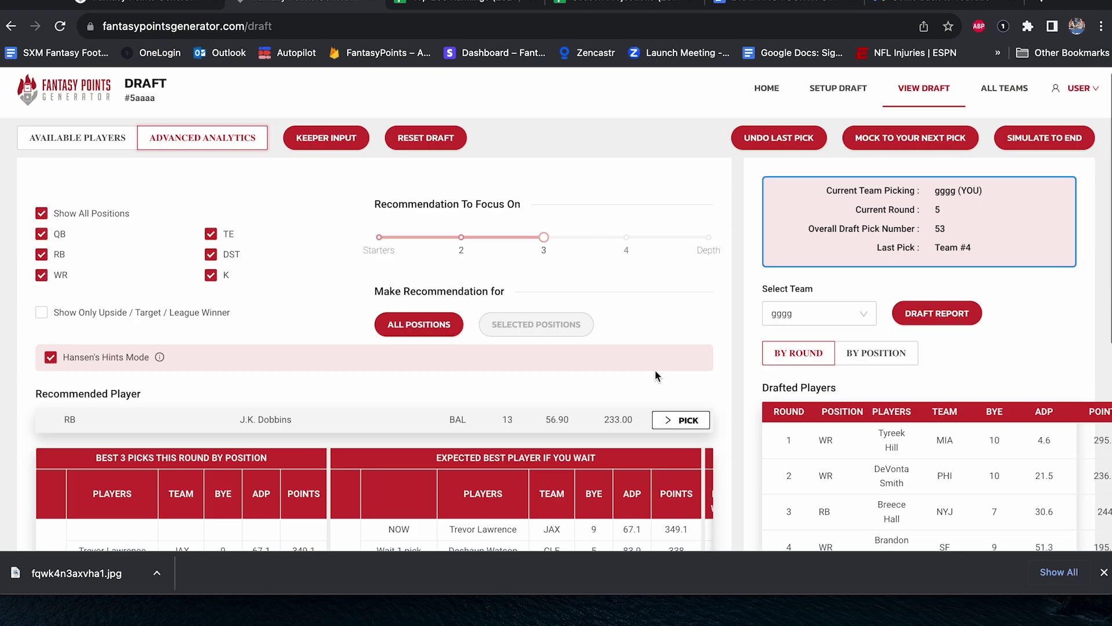
pyautogui.click(59, 153)
# Draft Kyle Pitts, mock ahead to pick 68, and get Rachaad White recommended.
pyautogui.scroll(-3, 295, 376)
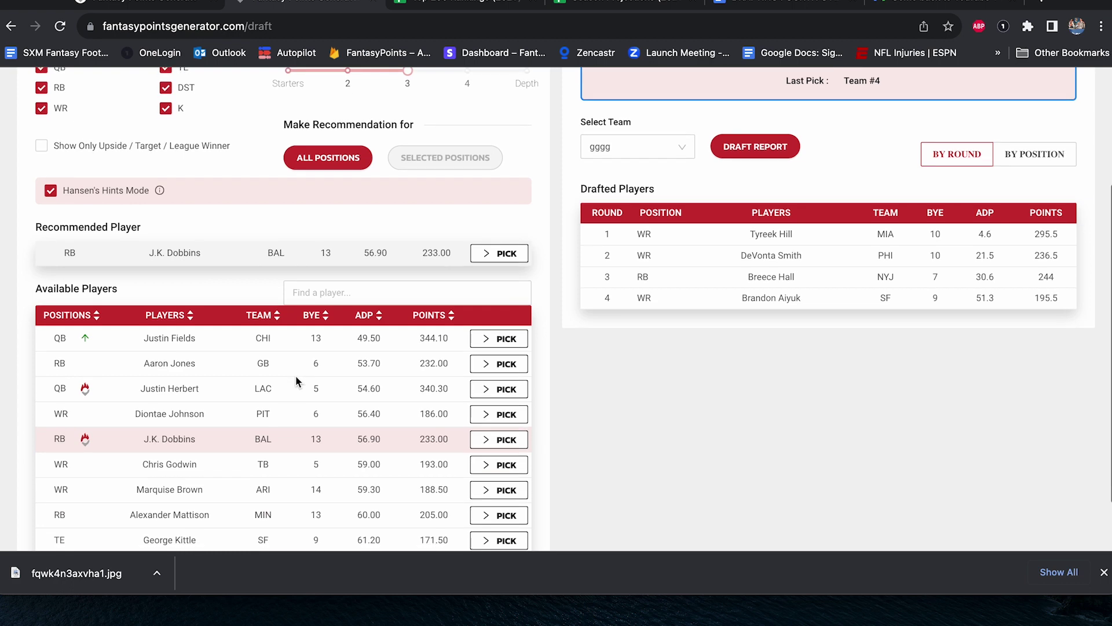
pyautogui.scroll(-3, 337, 446)
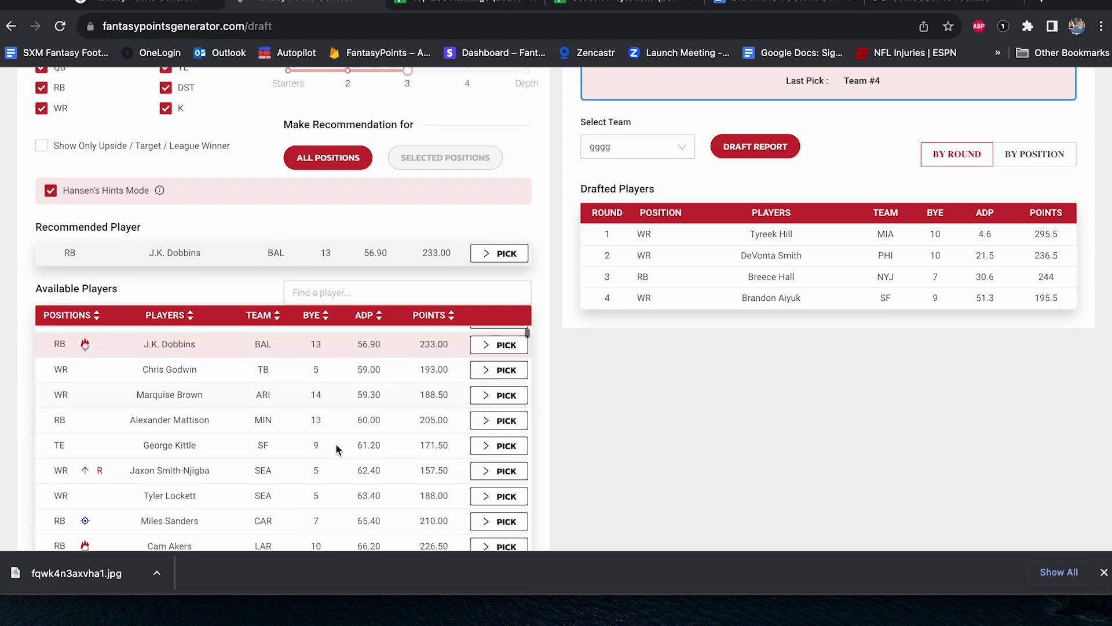
pyautogui.scroll(-2, 337, 450)
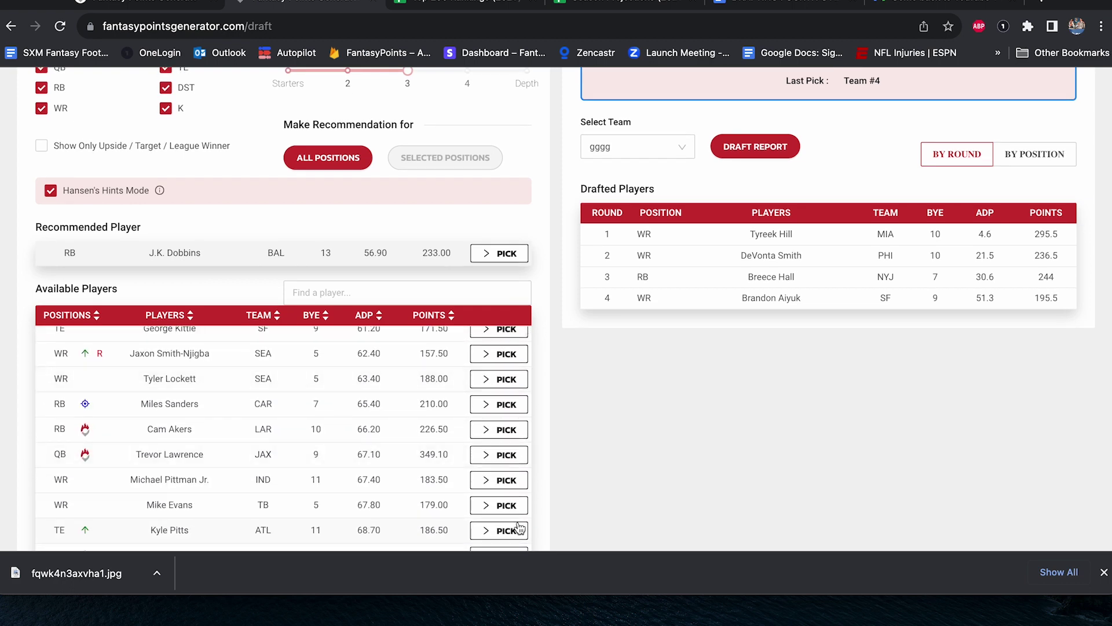
pyautogui.click(504, 530)
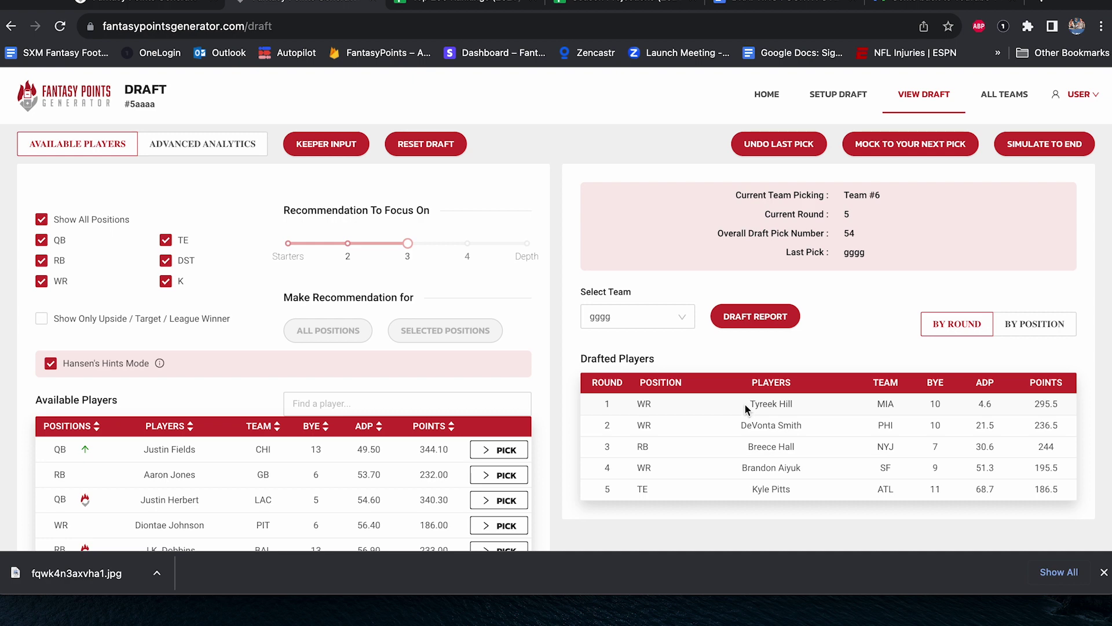
pyautogui.click(906, 144)
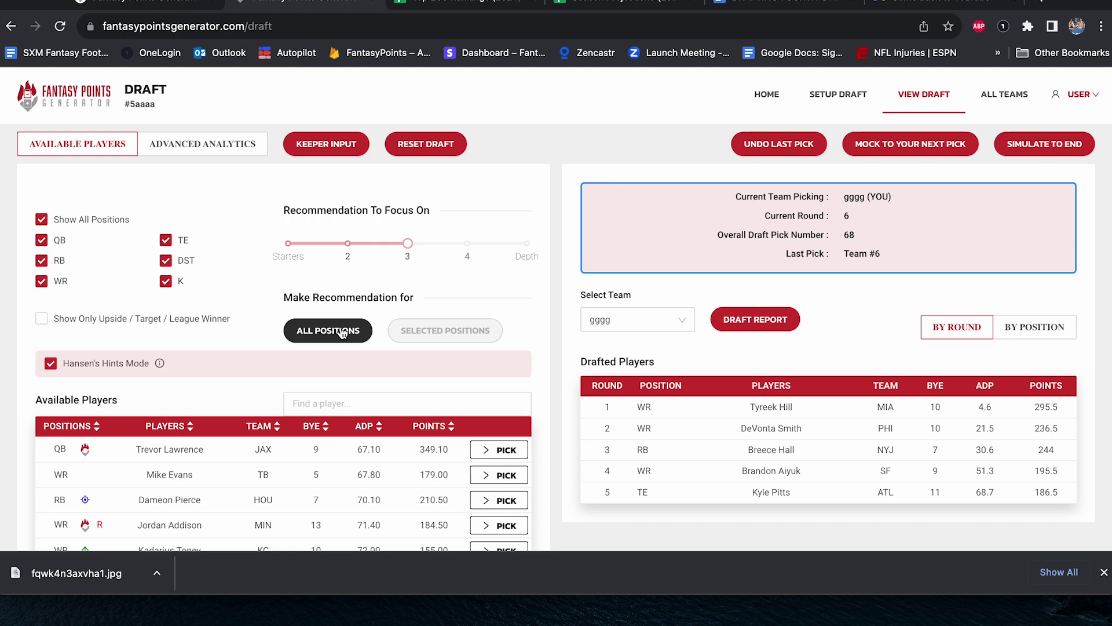
pyautogui.click(341, 330)
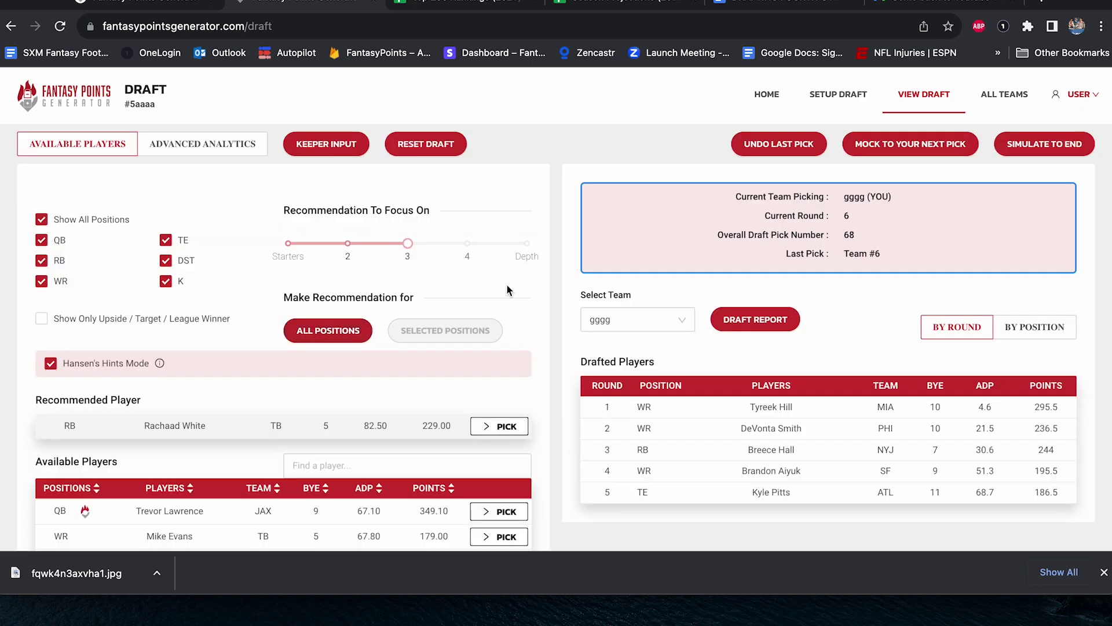
# Check the round 6 analytics, draft Rachaad White, and mock ahead to gggg's next pick.
pyautogui.click(208, 148)
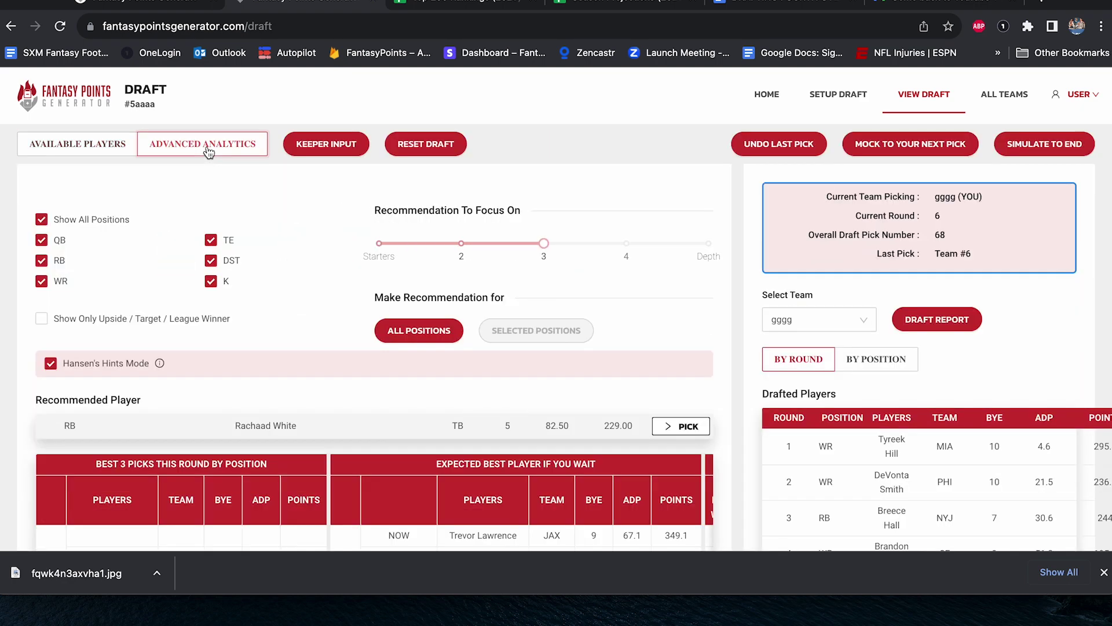
pyautogui.scroll(-3, 427, 312)
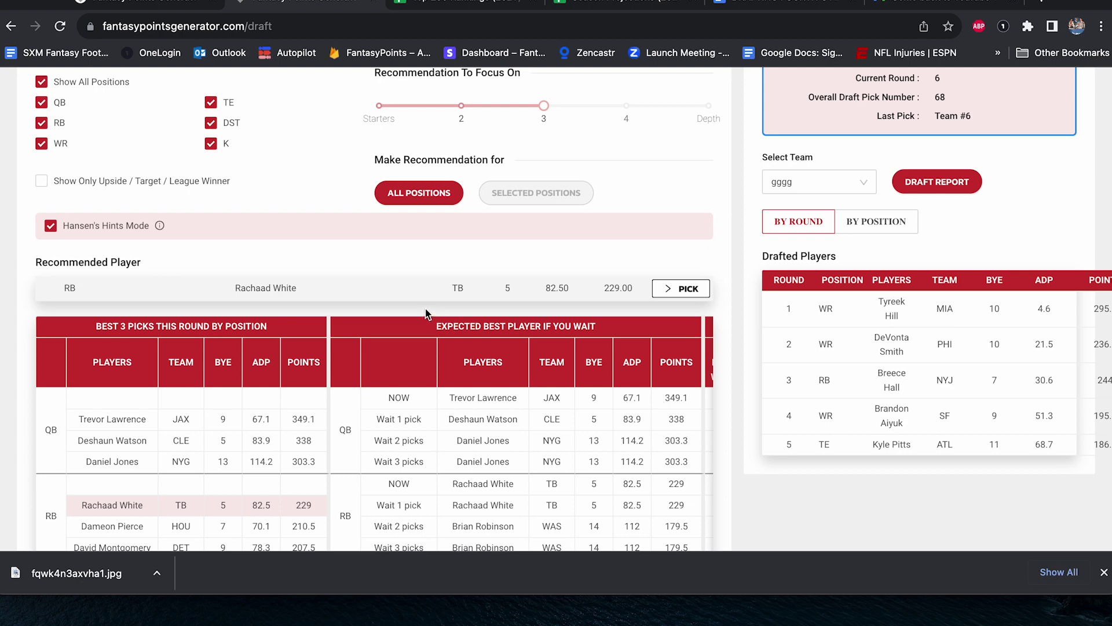
pyautogui.scroll(-2, 425, 308)
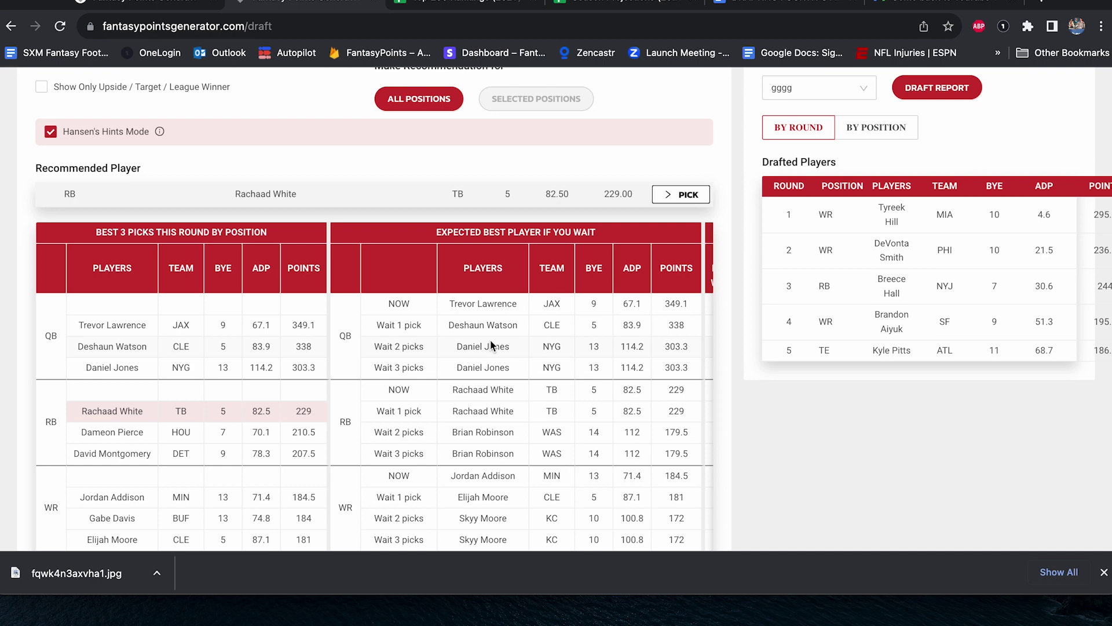
pyautogui.scroll(5, 490, 339)
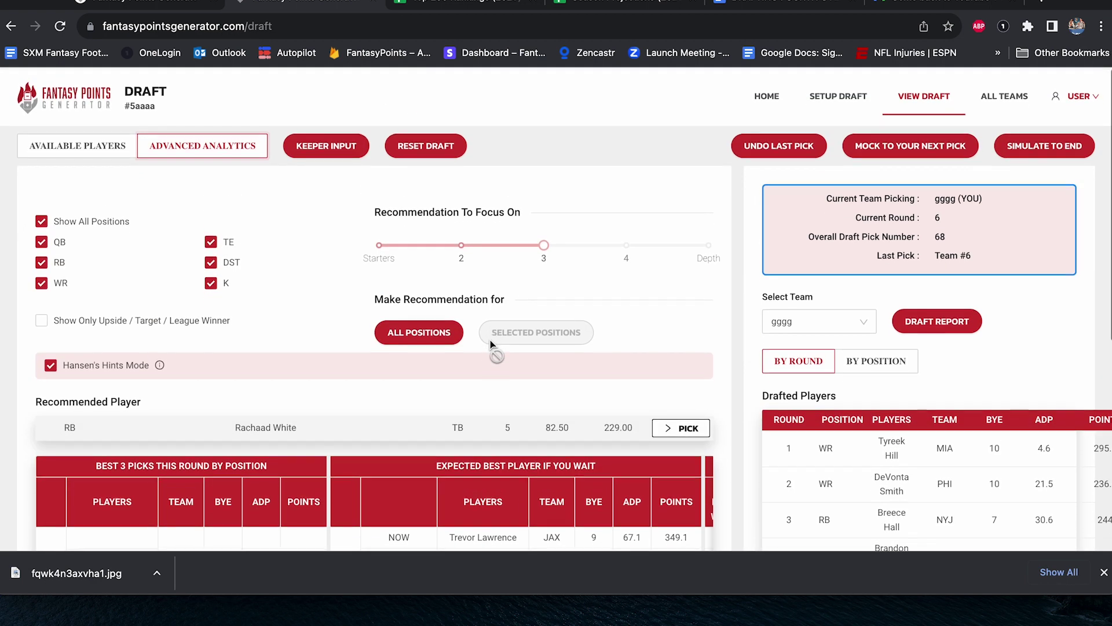
pyautogui.click(683, 427)
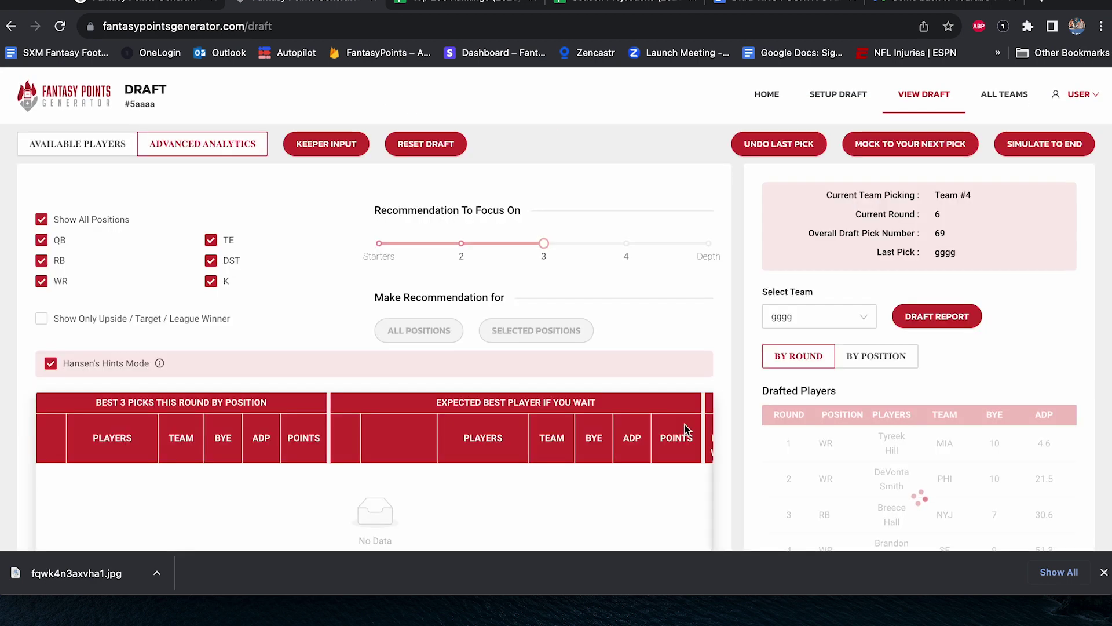
pyautogui.click(102, 145)
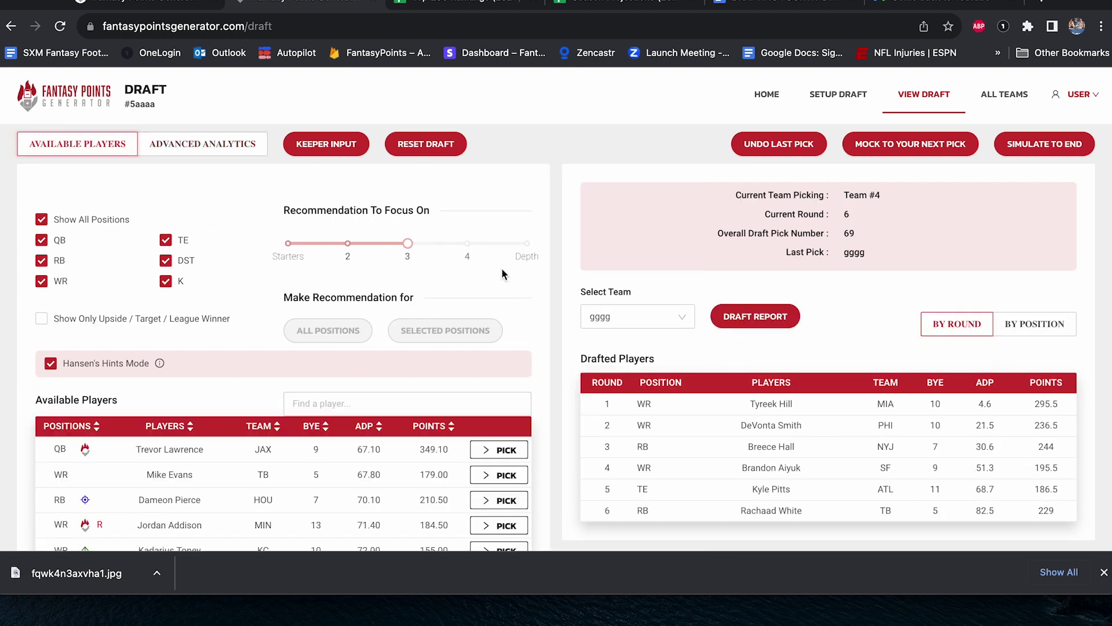
pyautogui.click(908, 146)
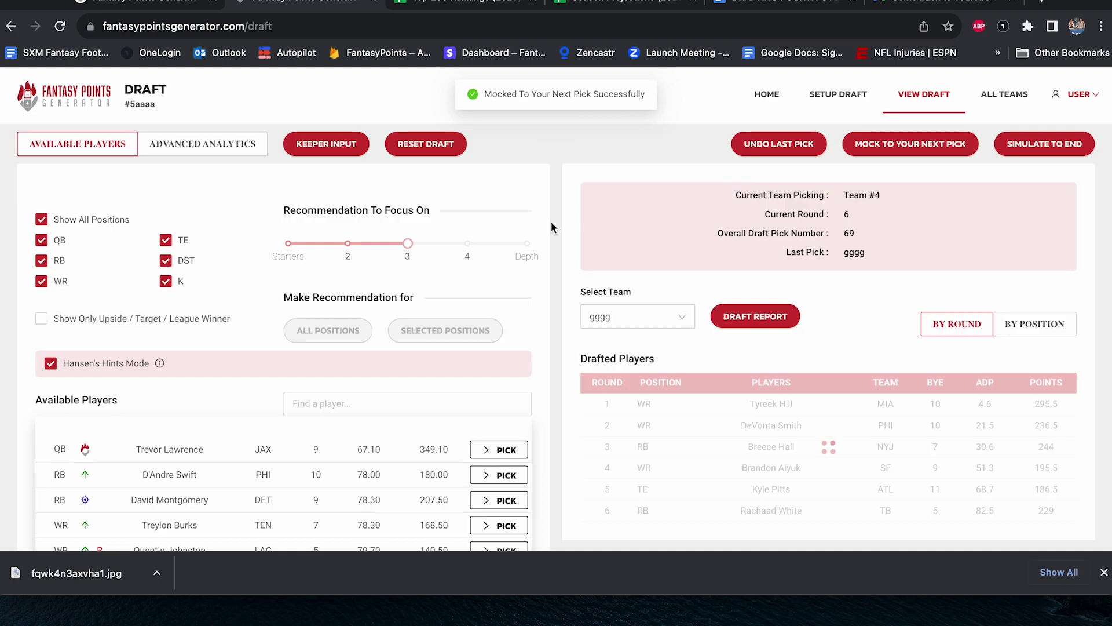
# Draft Trevor Lawrence (QB, JAX) as gggg's round 7 pick.
pyautogui.click(313, 335)
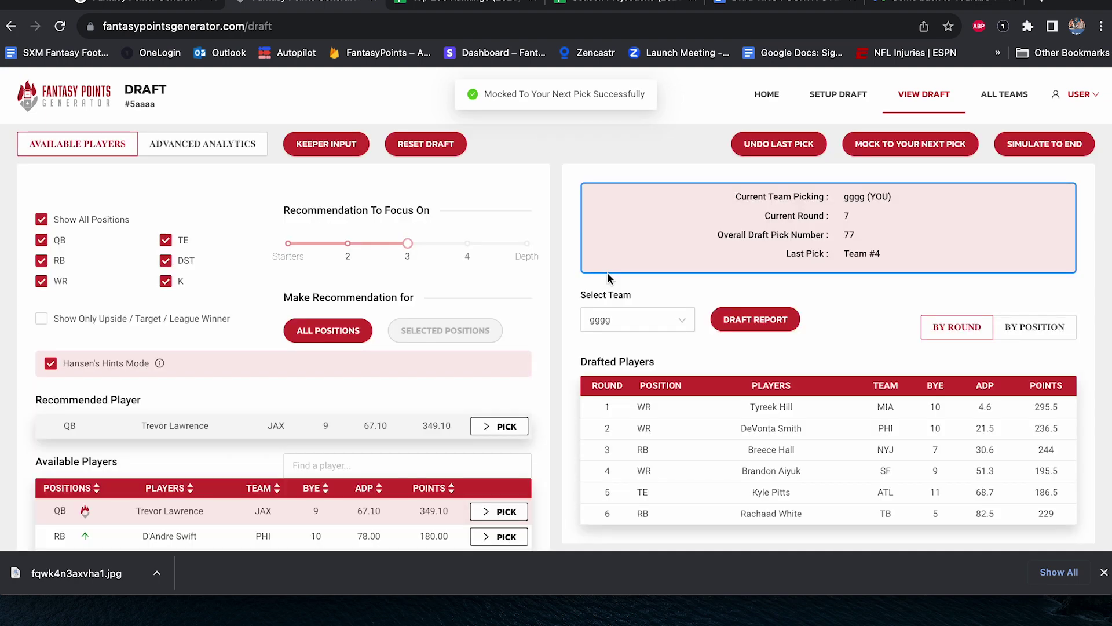
pyautogui.scroll(-1, 553, 276)
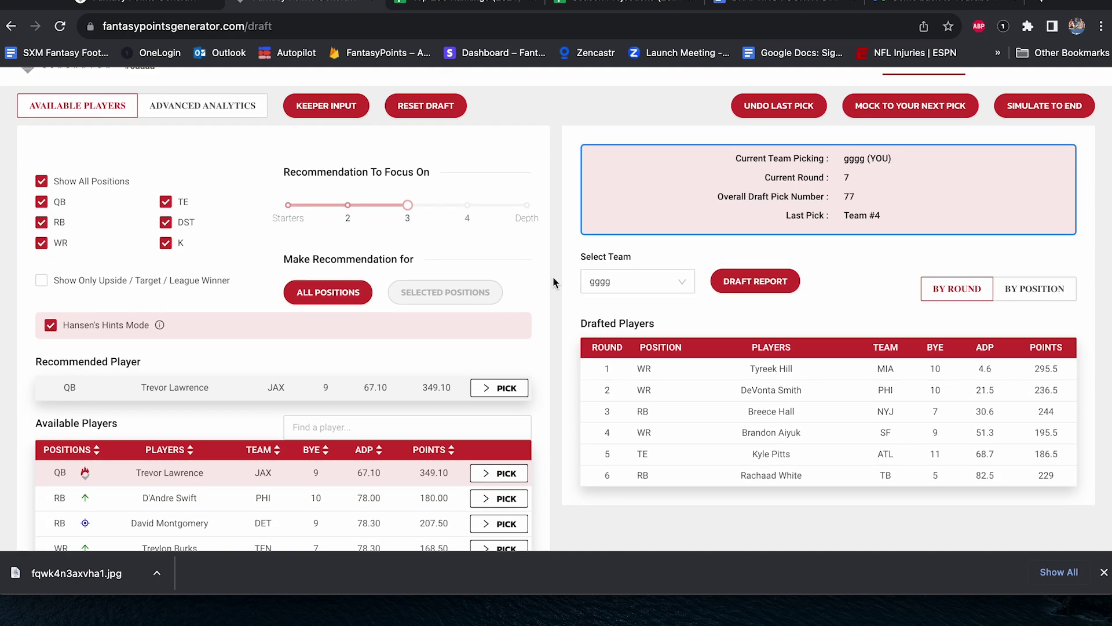
pyautogui.click(500, 386)
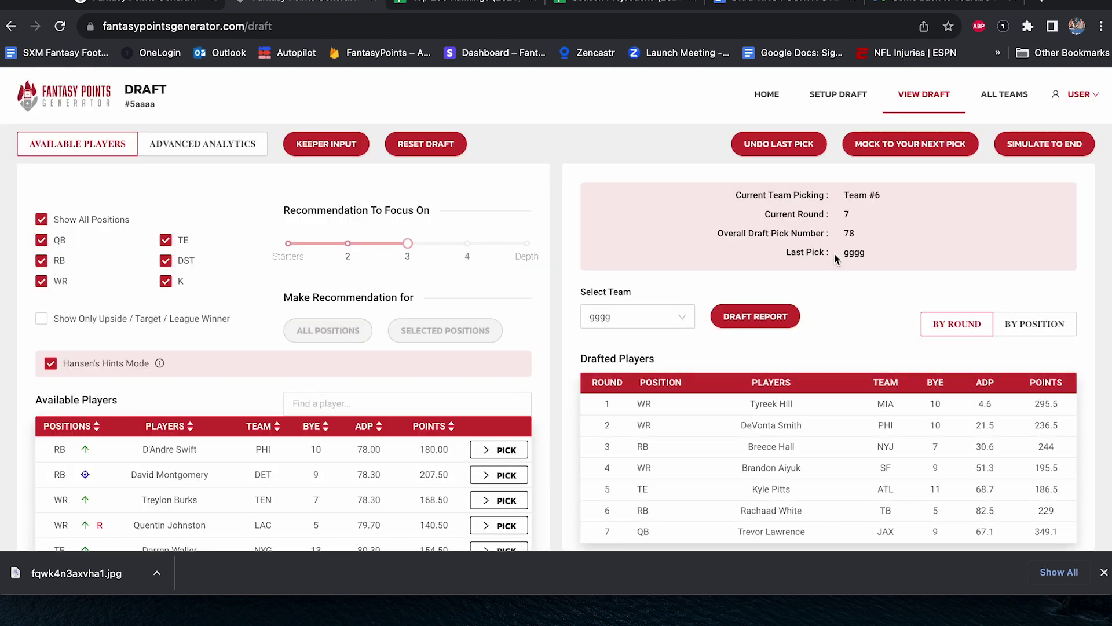
# Mock ahead to gggg's round 8 turn at pick 92 and get Brian Robinson recommended.
pyautogui.scroll(-1, 834, 252)
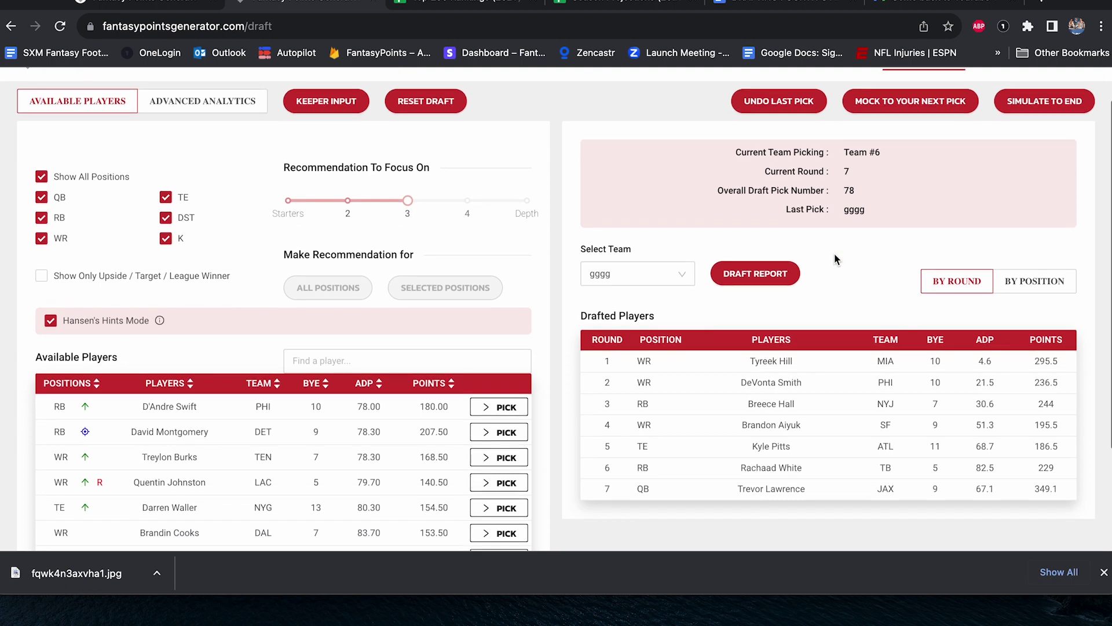
pyautogui.click(924, 105)
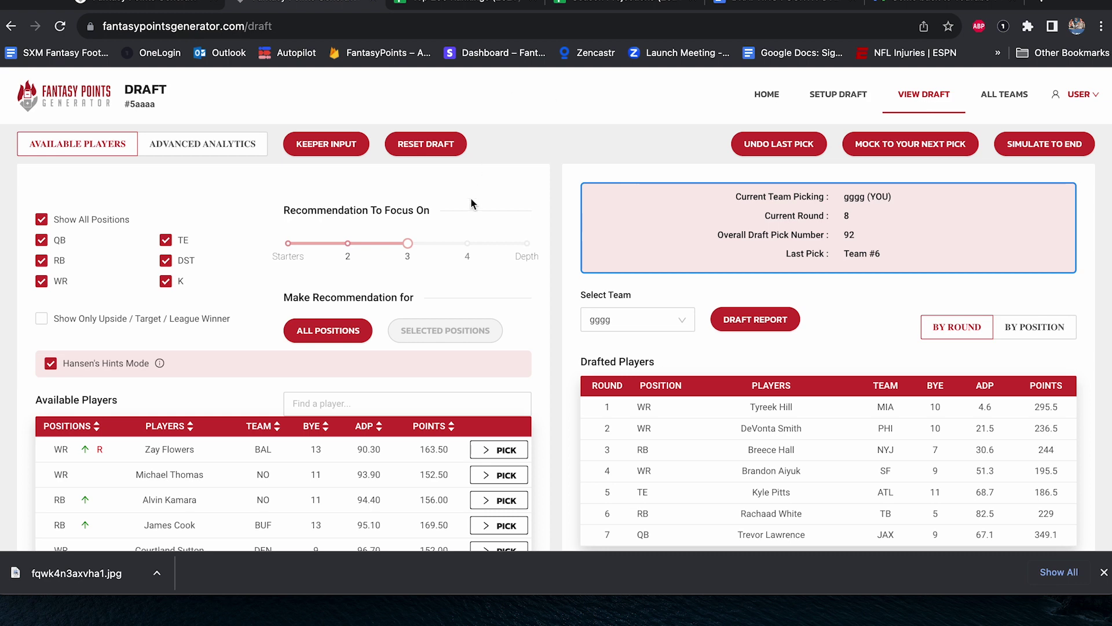
pyautogui.click(322, 331)
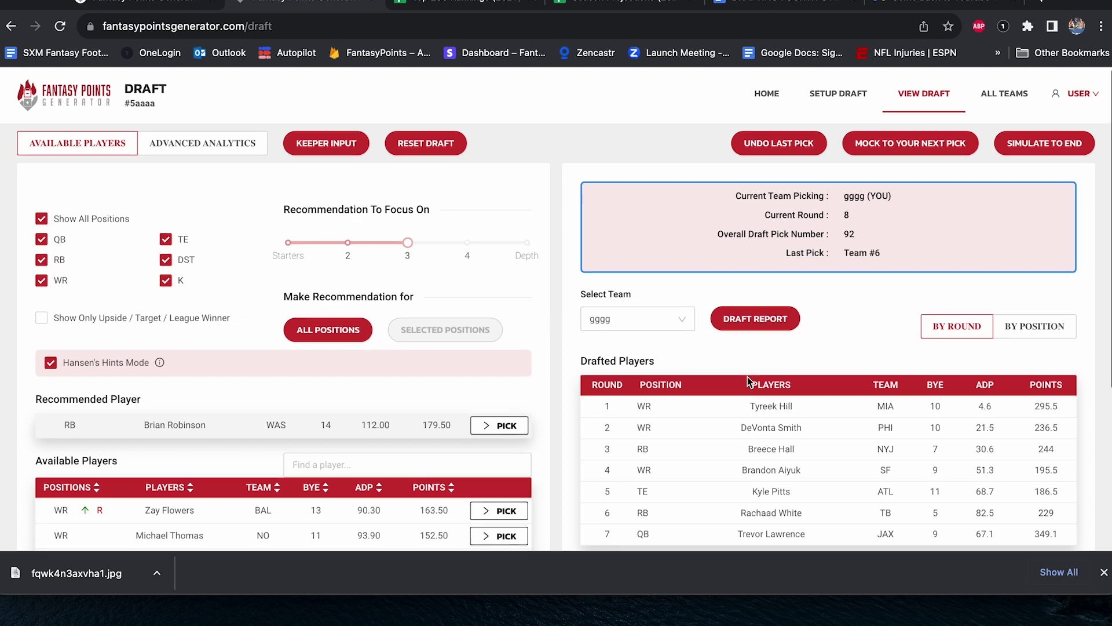
pyautogui.scroll(-2, 747, 377)
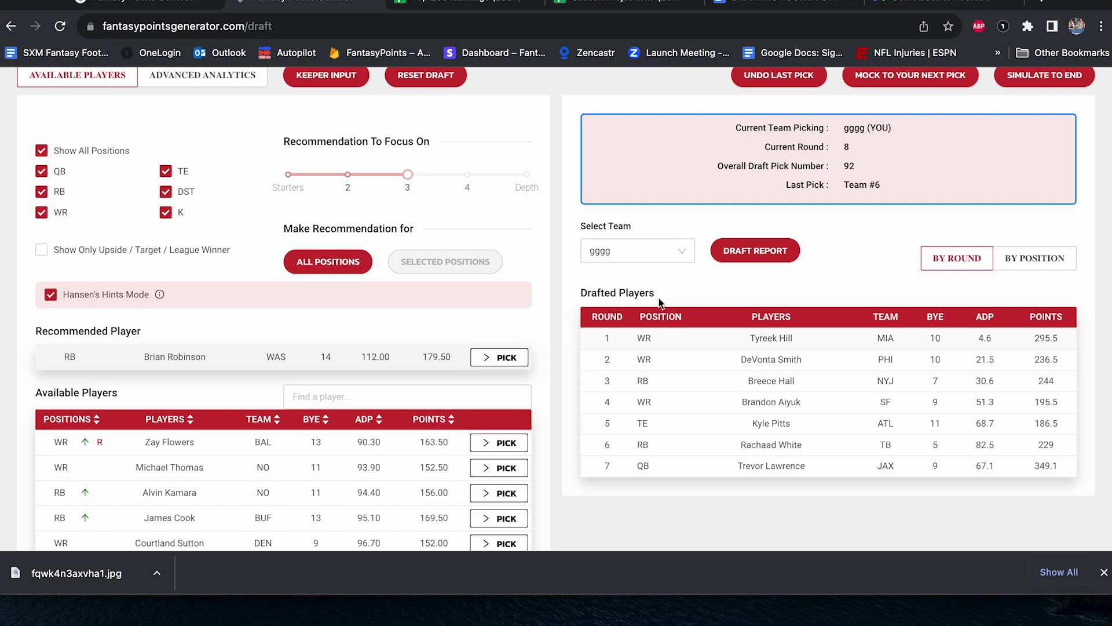
pyautogui.scroll(1, 667, 313)
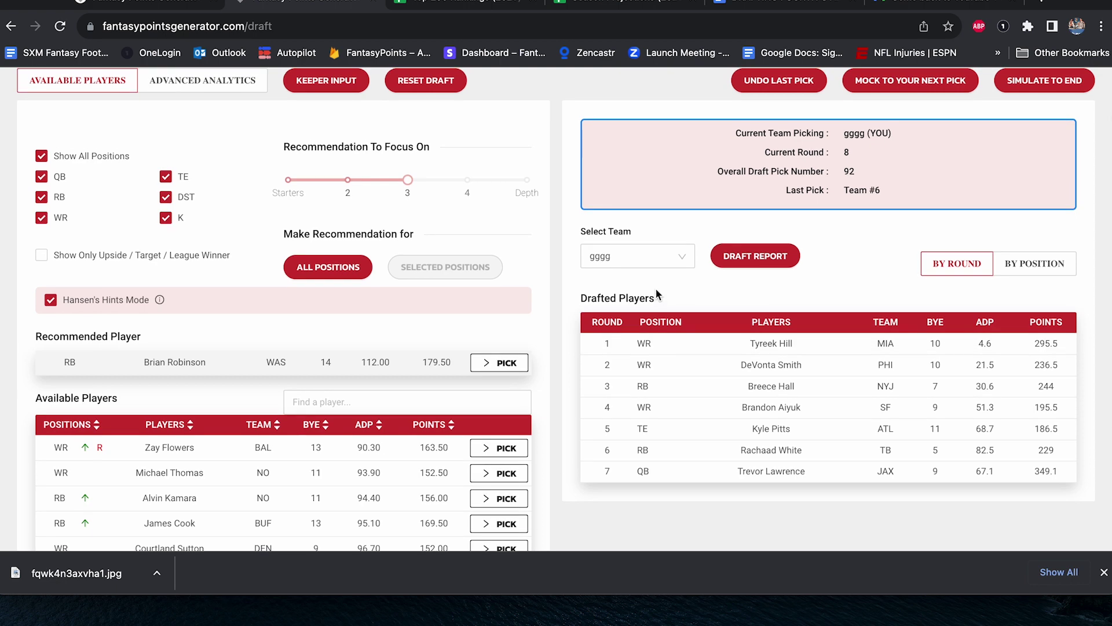
pyautogui.scroll(1, 656, 289)
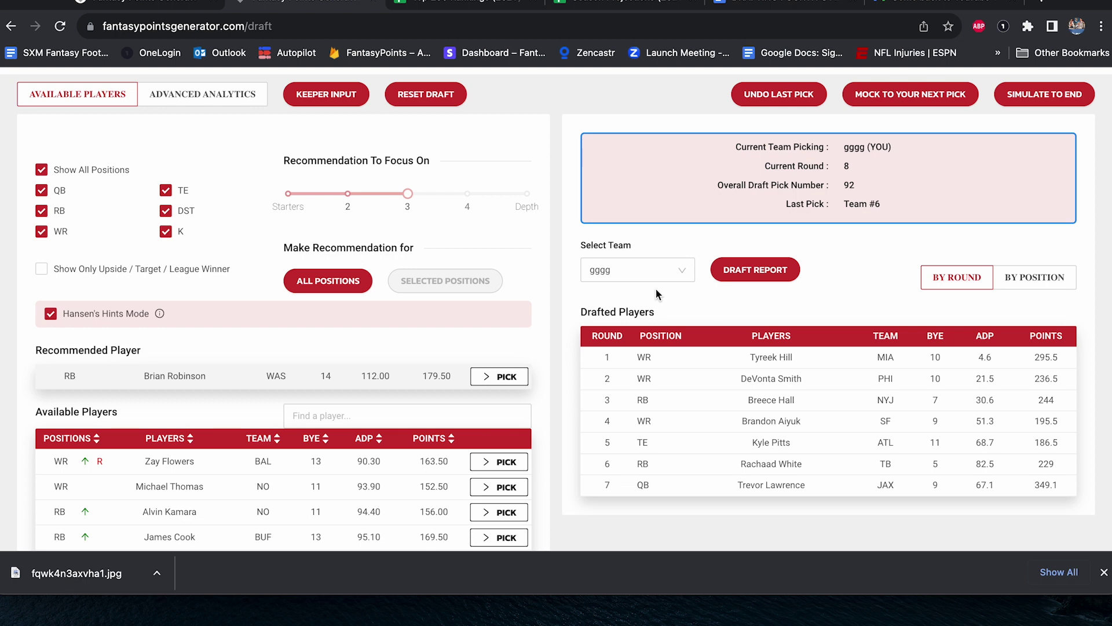
pyautogui.scroll(2, 656, 289)
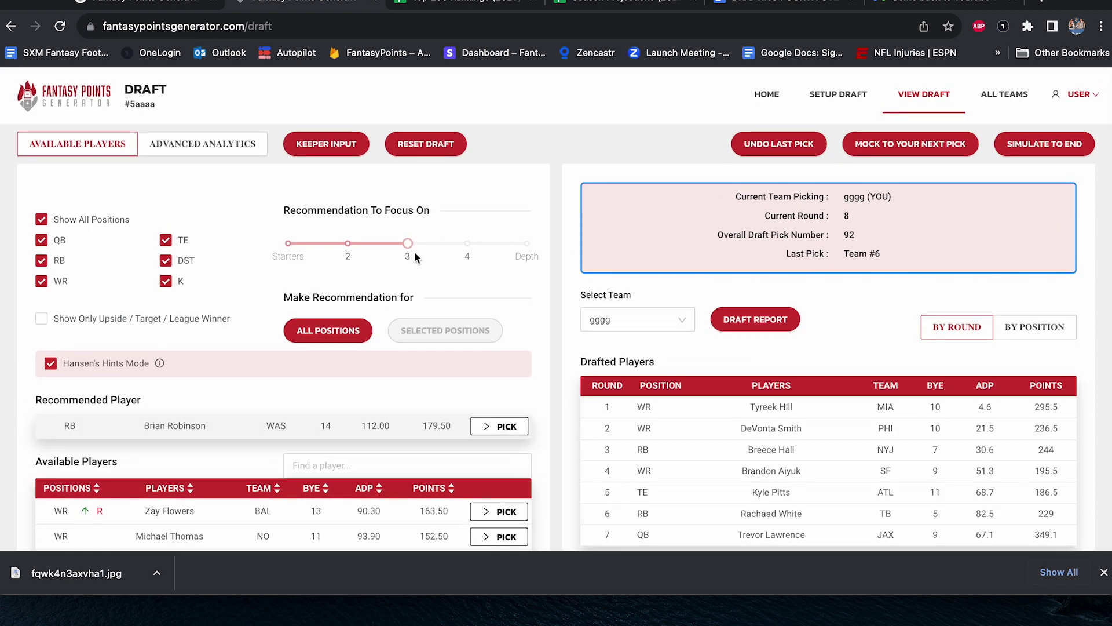
pyautogui.click(228, 144)
pyautogui.scroll(-3, 603, 440)
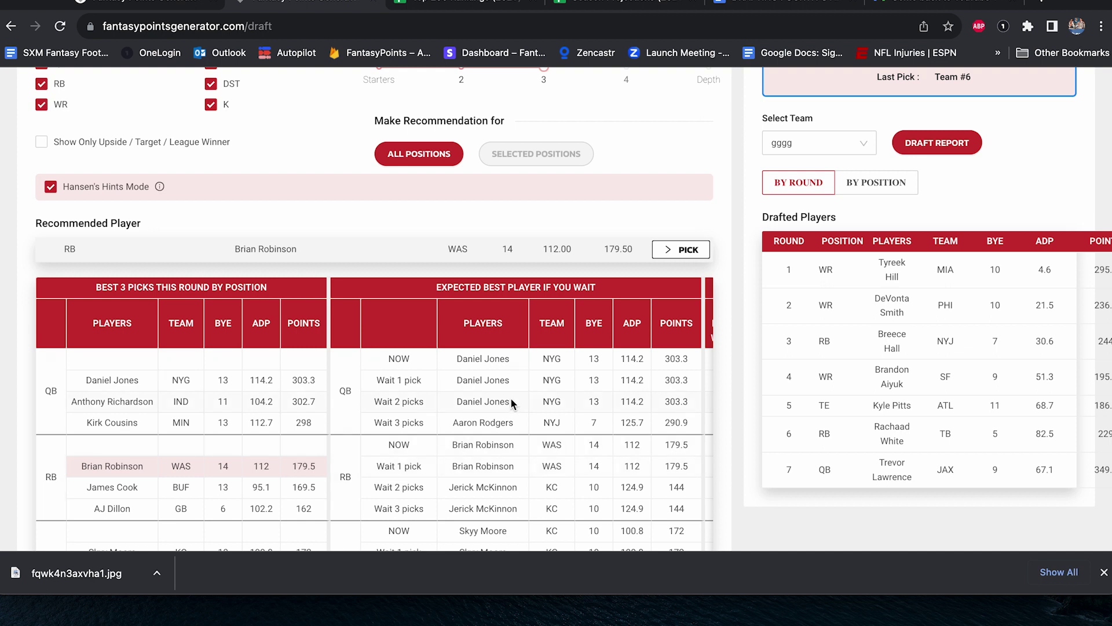
pyautogui.scroll(-2, 513, 420)
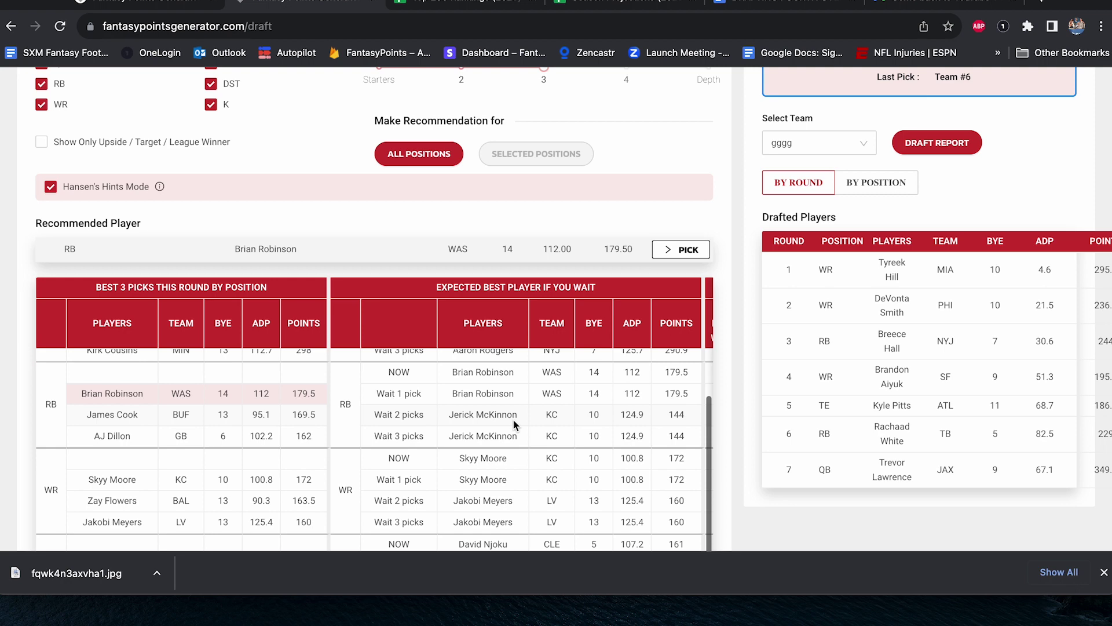
pyautogui.scroll(-1, 517, 492)
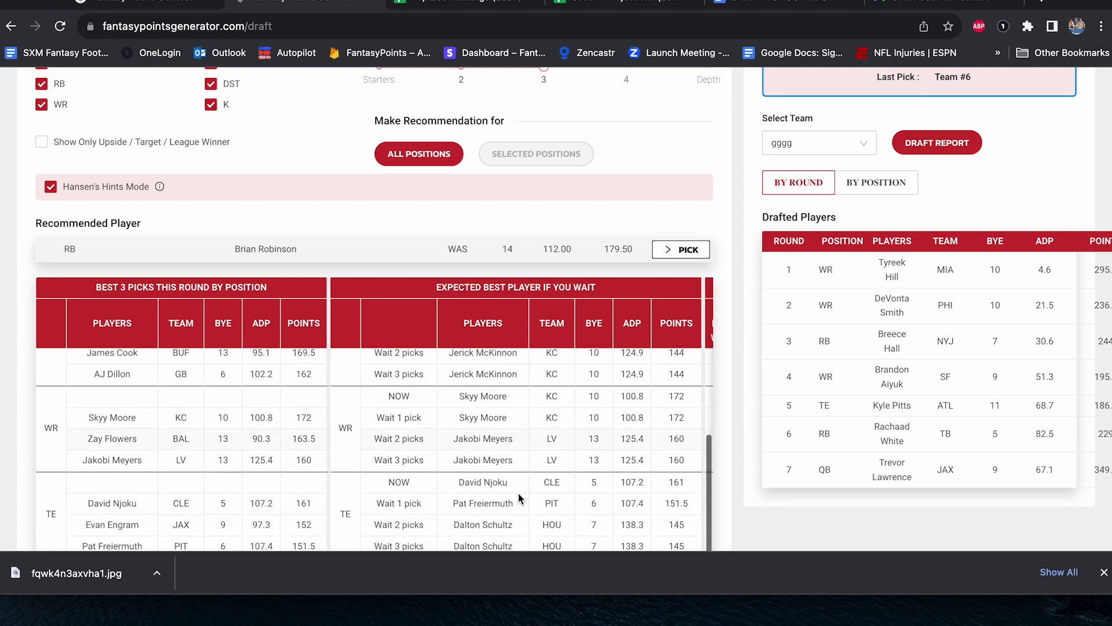
pyautogui.scroll(2, 518, 492)
pyautogui.scroll(3, 468, 382)
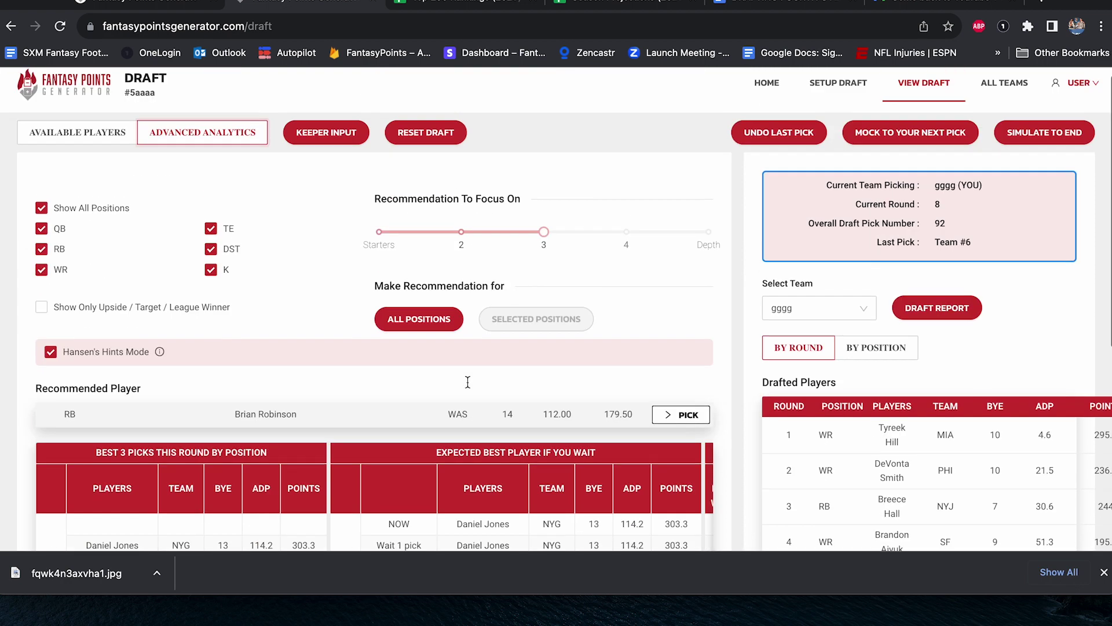
pyautogui.scroll(1, 468, 381)
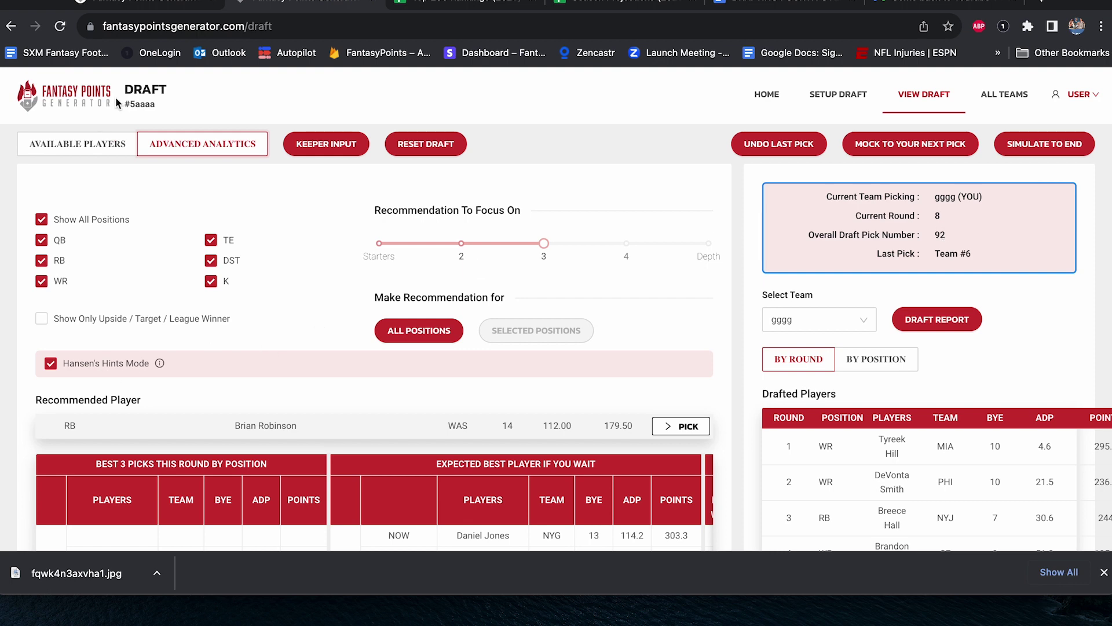
pyautogui.click(84, 154)
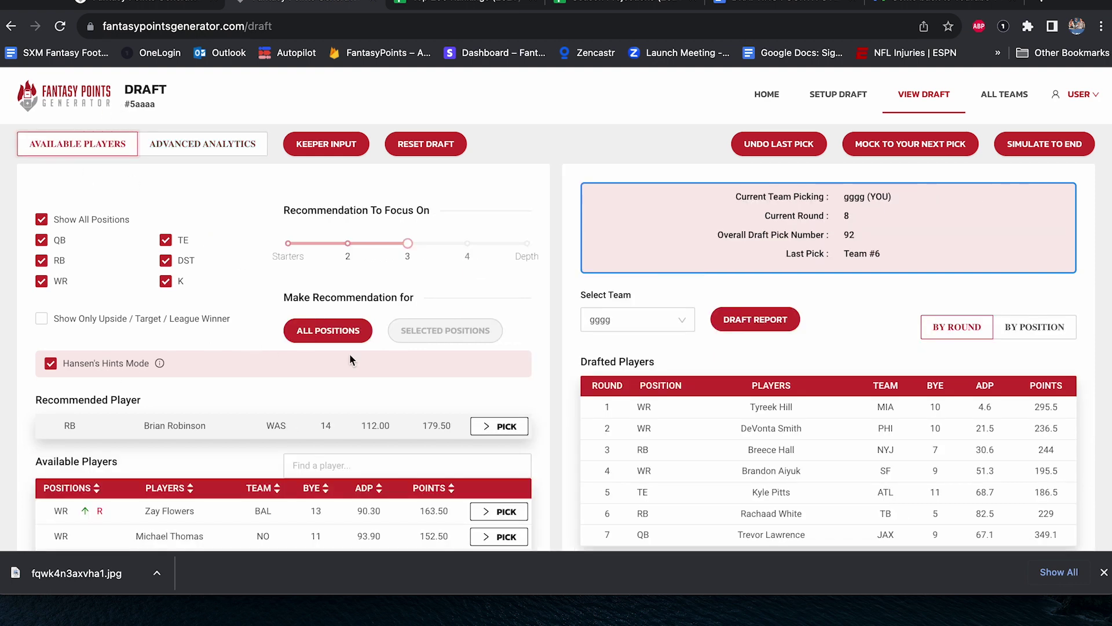
# Draft Skyy Moore (WR, KC) for gggg in round 8, leaving the draft at pick 93.
pyautogui.scroll(-3, 350, 354)
pyautogui.scroll(-3, 377, 376)
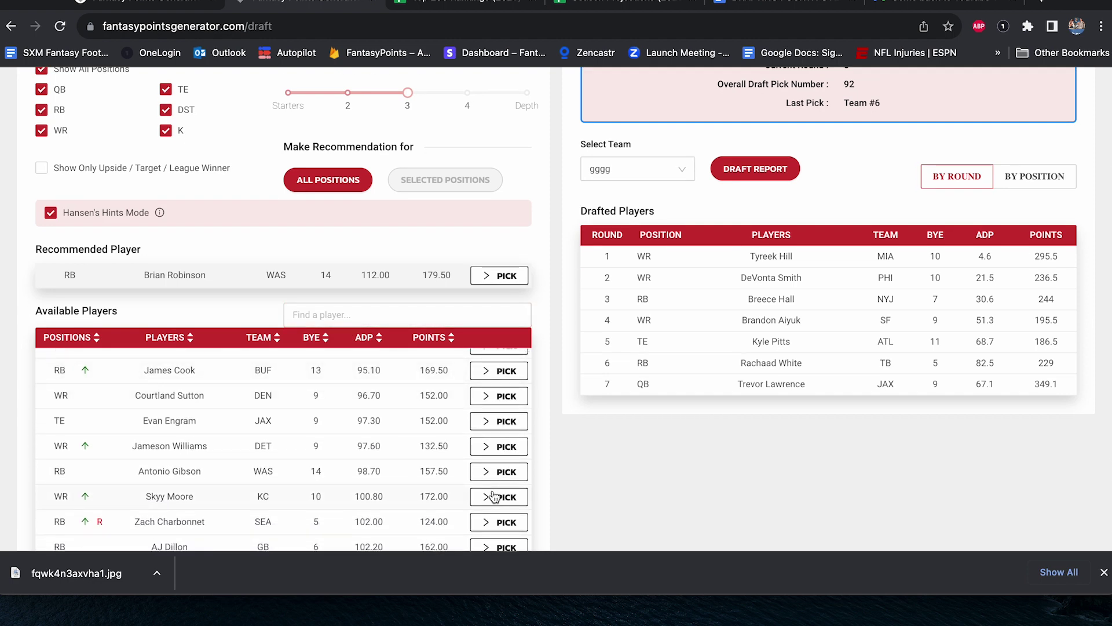
pyautogui.click(494, 496)
pyautogui.scroll(-3, 633, 459)
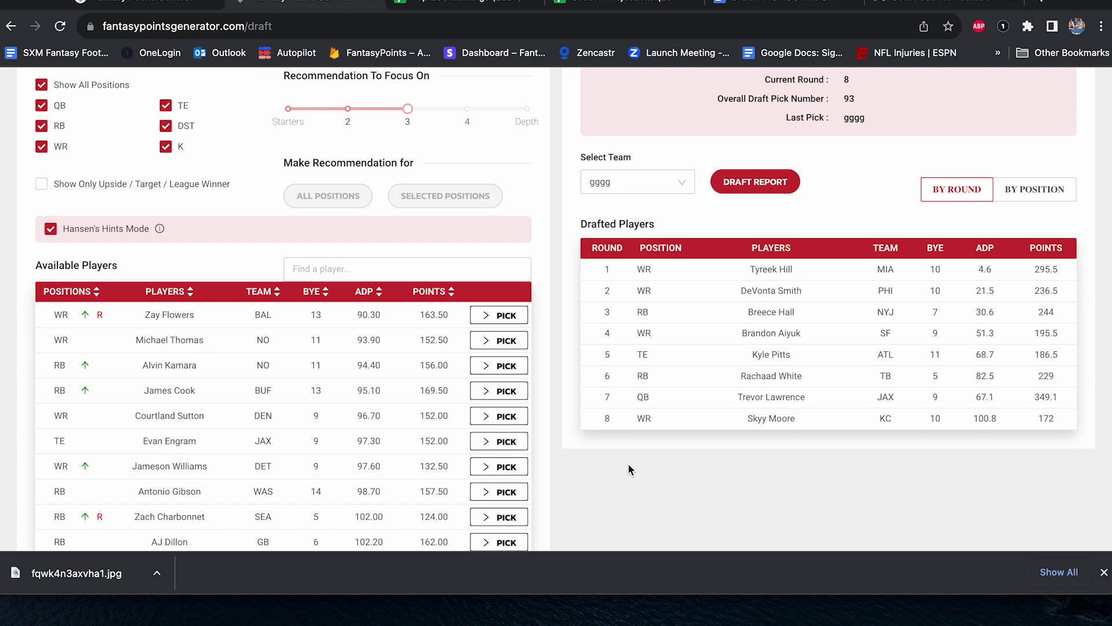
pyautogui.scroll(3, 628, 464)
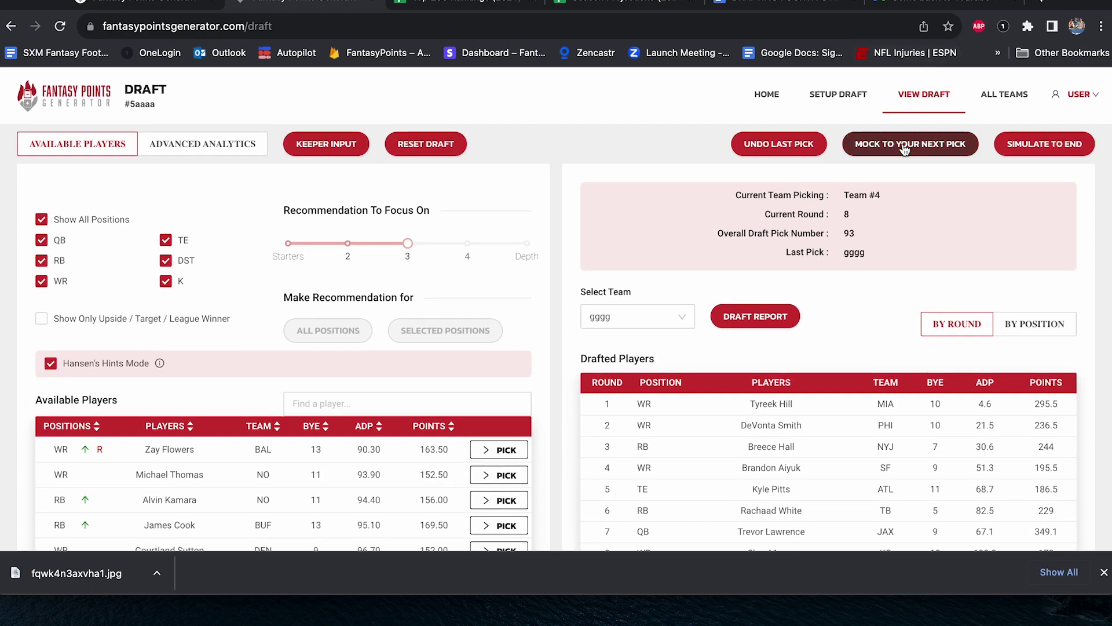
# Get the all-positions recommendation, Brian Robinson (RB, WAS), and view advanced analytics for round 9, pick 101.
pyautogui.scroll(-3, 874, 312)
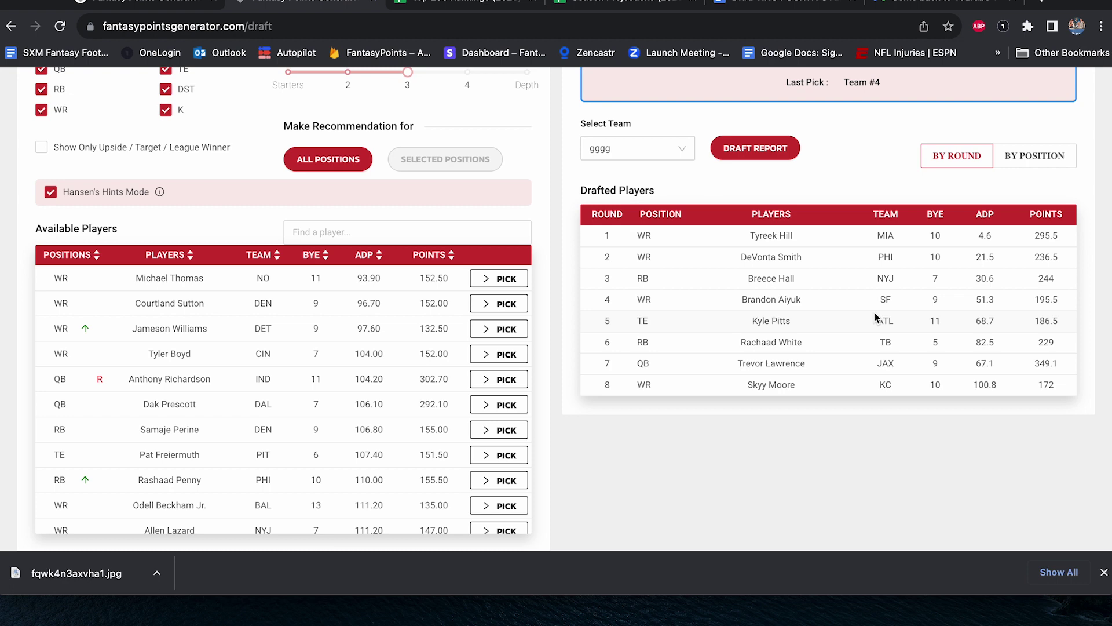
pyautogui.scroll(3, 874, 313)
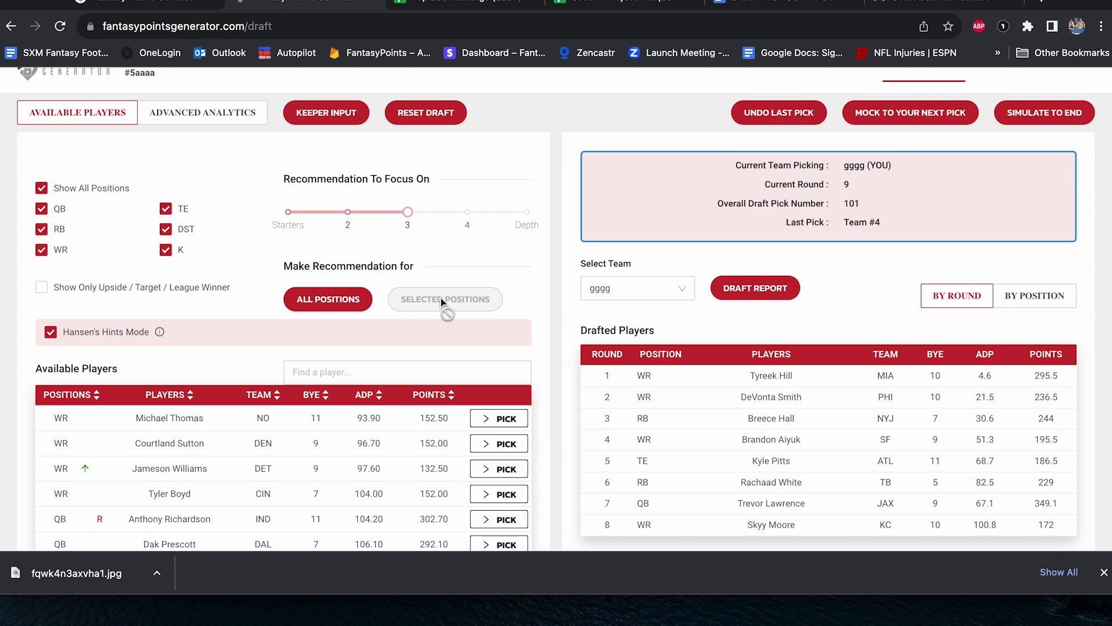
pyautogui.click(349, 300)
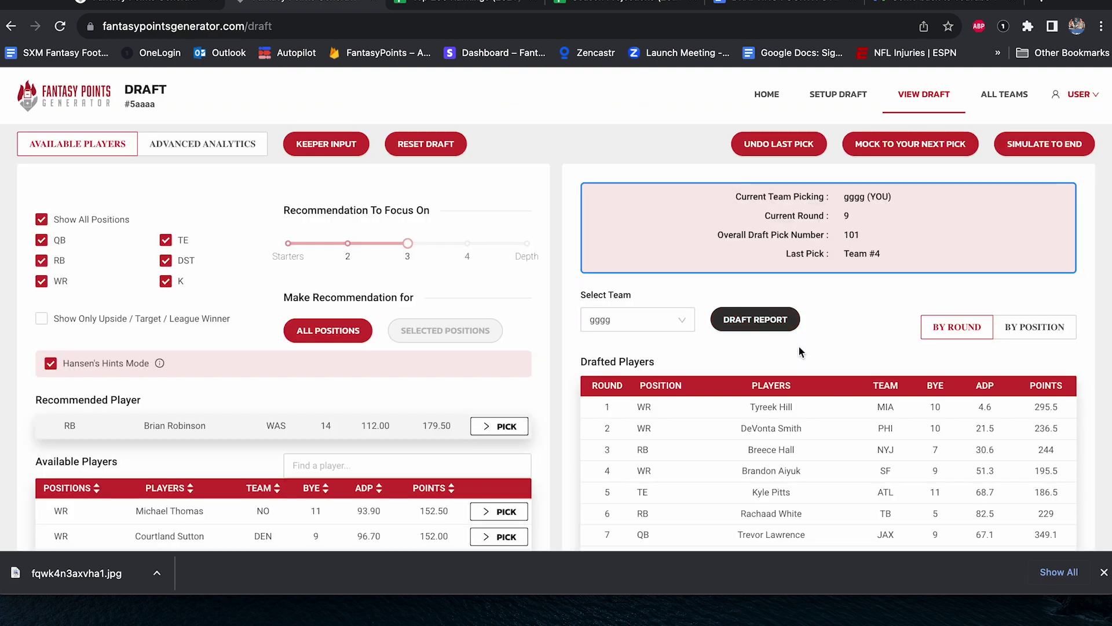
pyautogui.scroll(-2, 846, 390)
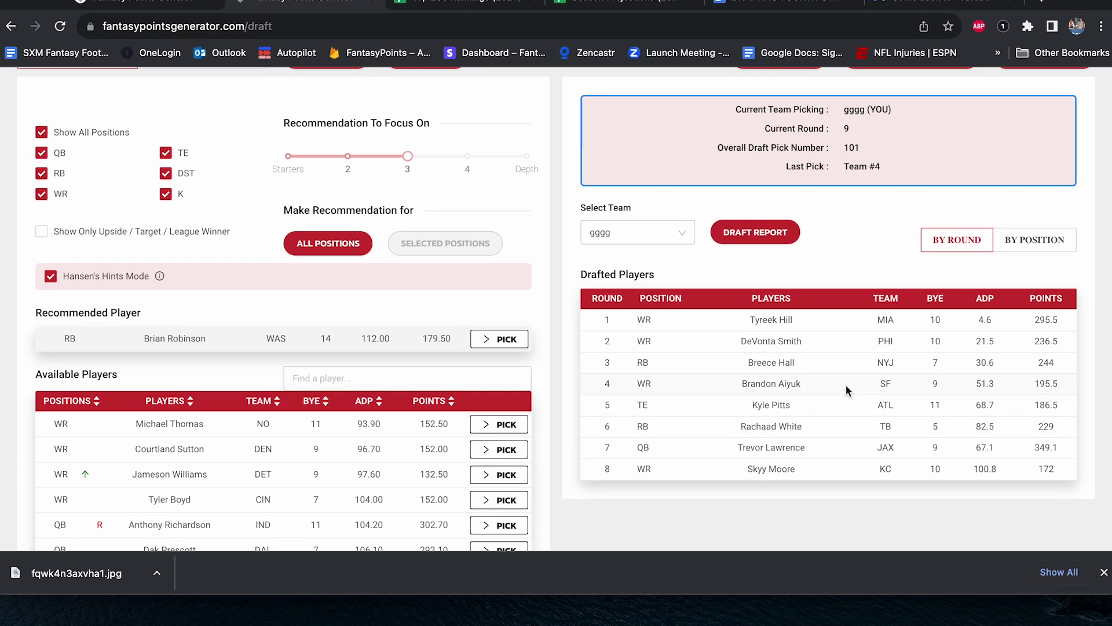
pyautogui.scroll(-1, 846, 390)
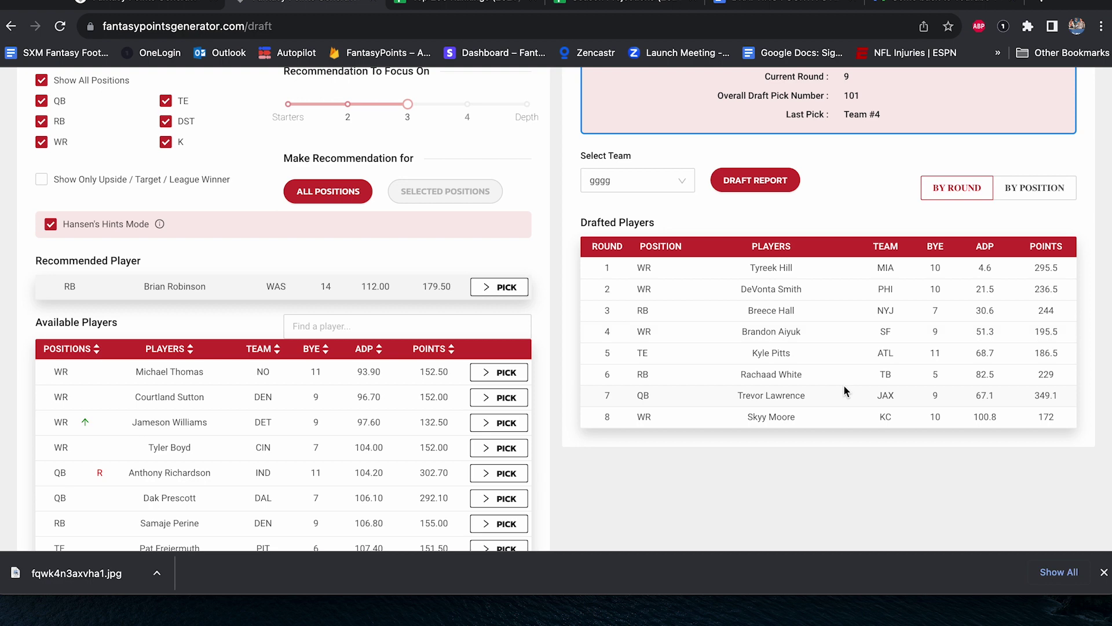
pyautogui.scroll(3, 844, 384)
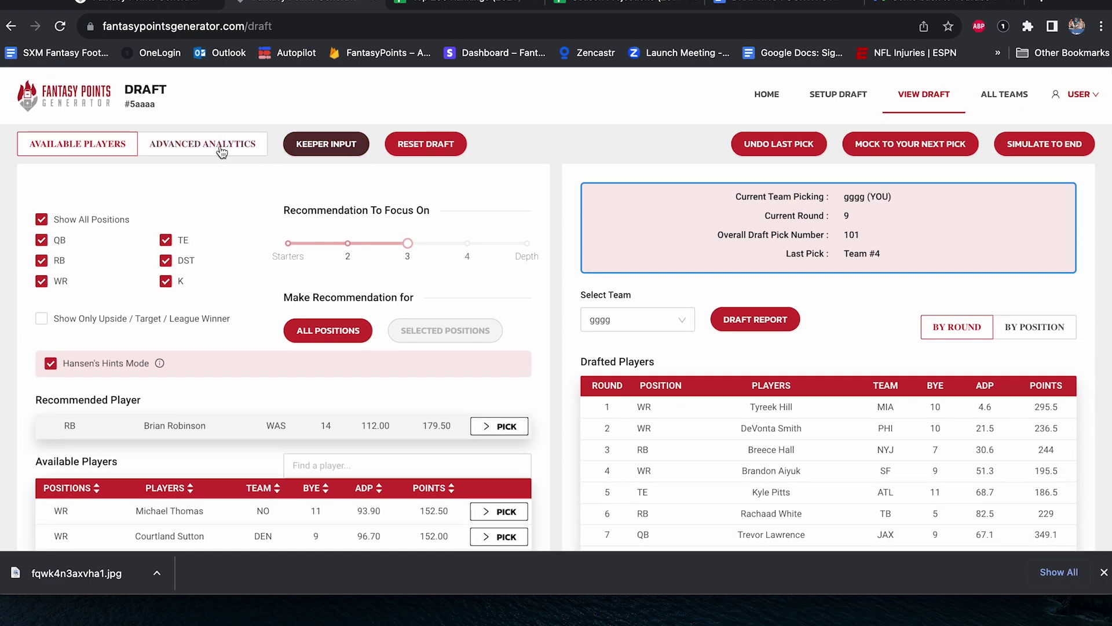
pyautogui.click(222, 151)
# After reviewing the analytics tables, draft Brian Robinson (RB, WAS) as gggg's round 9 pick.
pyautogui.scroll(-4, 526, 324)
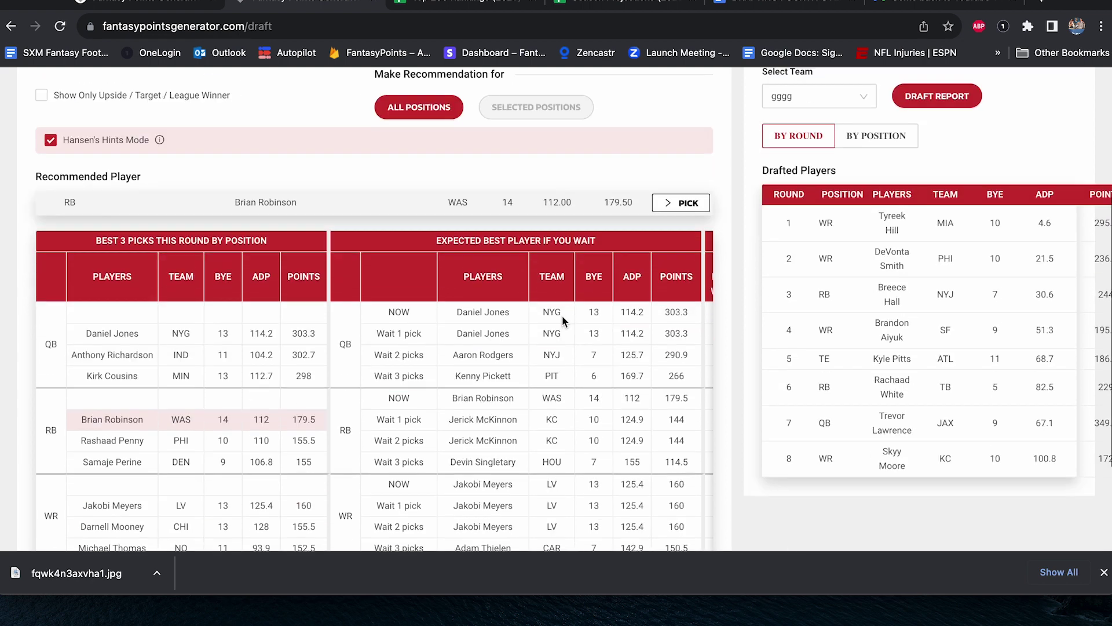
pyautogui.scroll(-3, 562, 320)
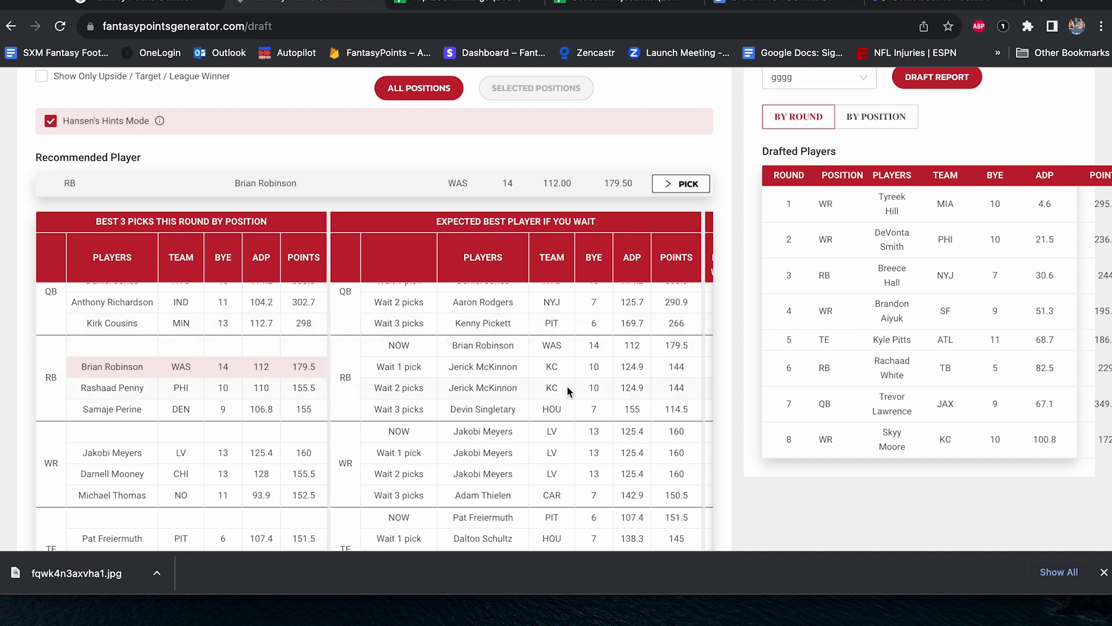
pyautogui.scroll(-2, 568, 387)
pyautogui.scroll(5, 568, 387)
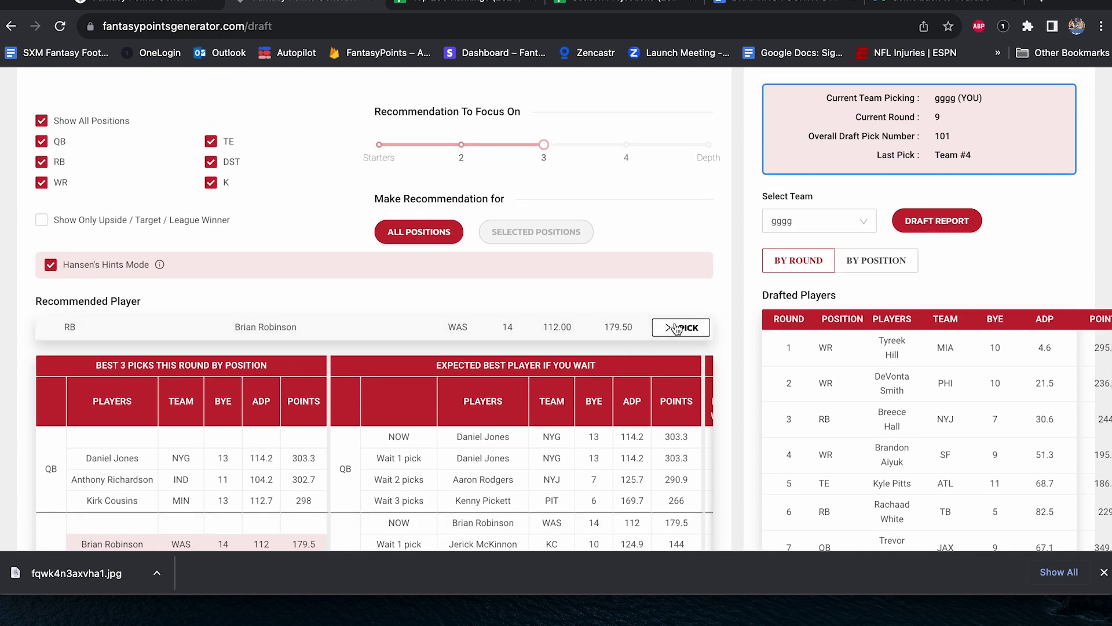
pyautogui.click(677, 328)
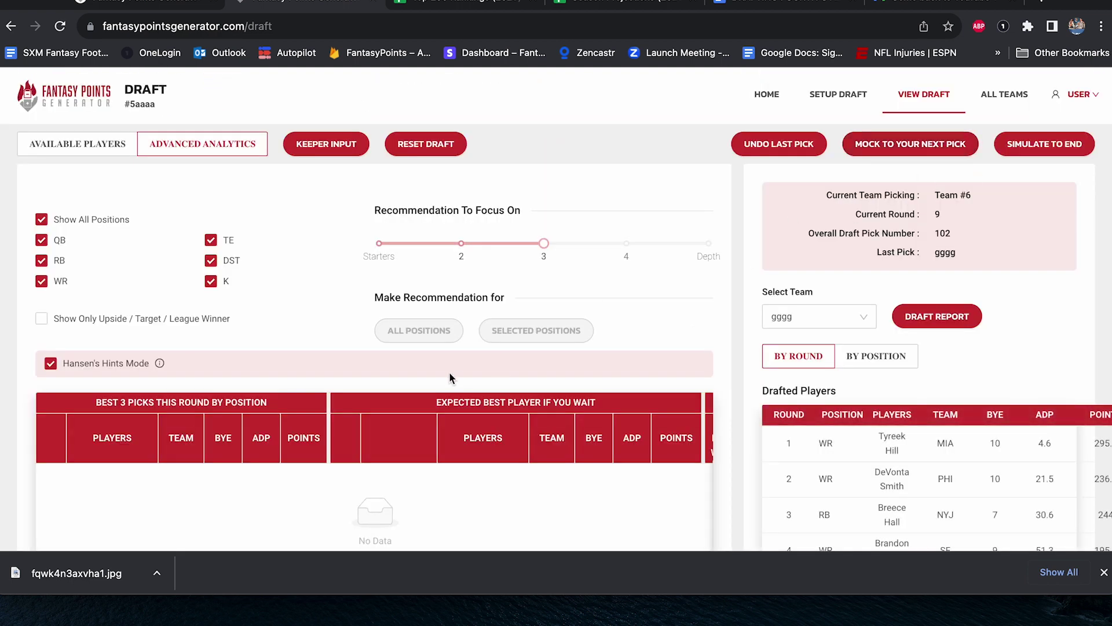
pyautogui.click(96, 150)
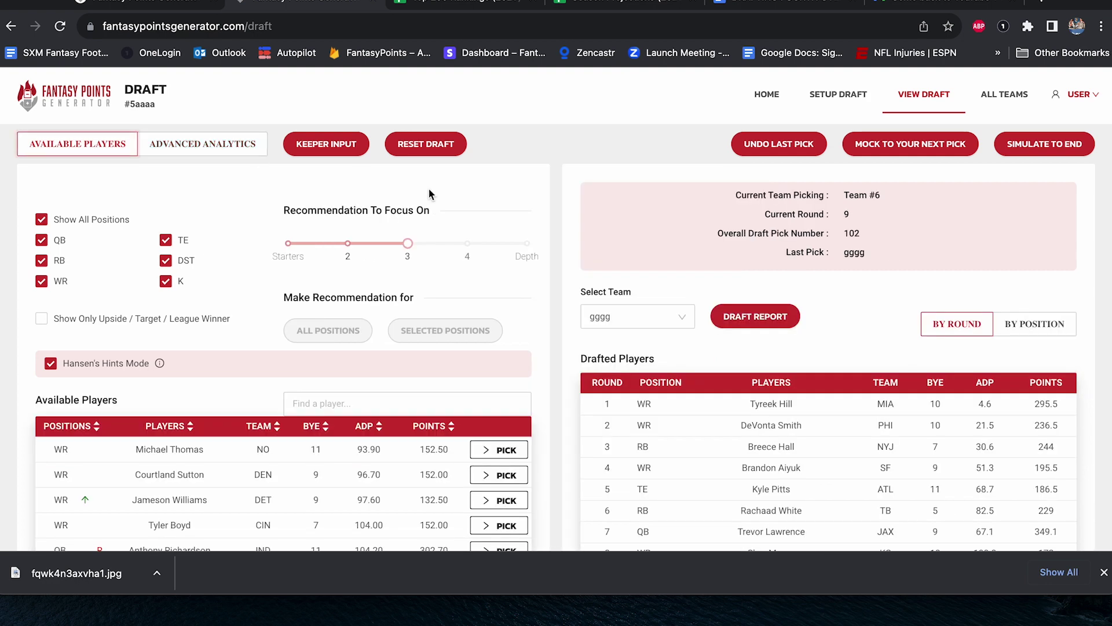
# Mock to round 10, pick 116, get Daniel Jones (QB, NYG) recommended, and clear position filters.
pyautogui.scroll(-1, 685, 322)
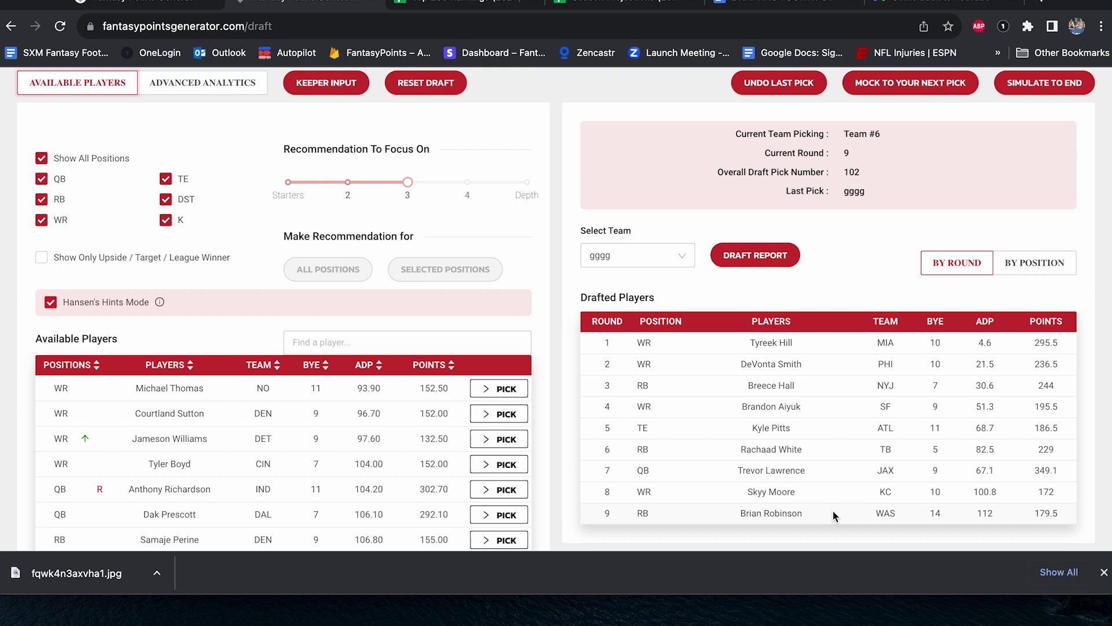
pyautogui.scroll(2, 833, 482)
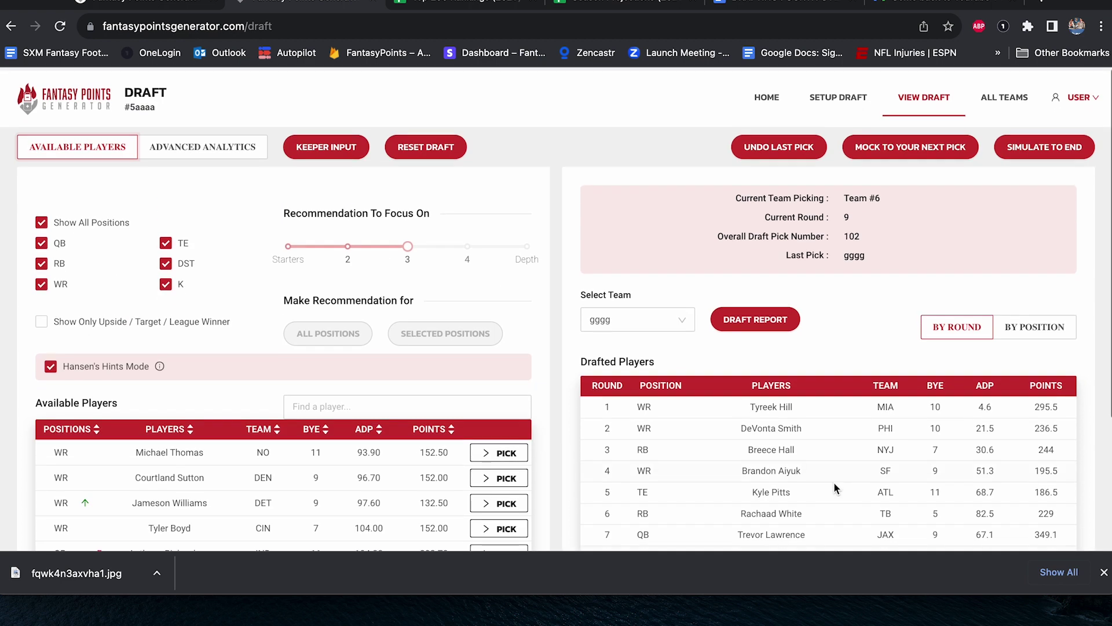
pyautogui.click(913, 142)
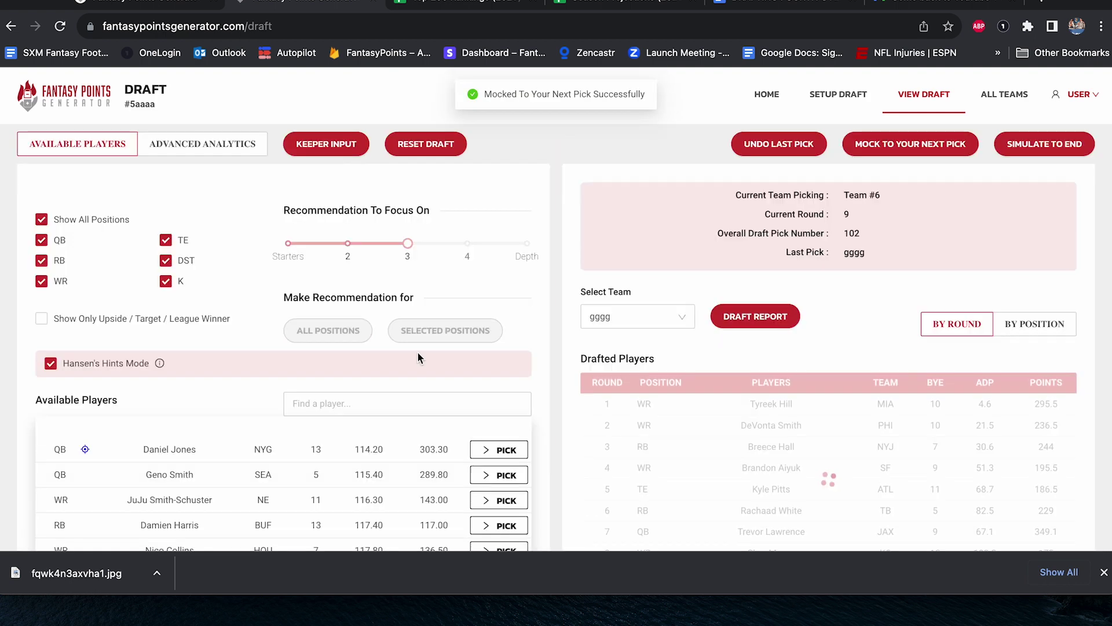
pyautogui.click(339, 333)
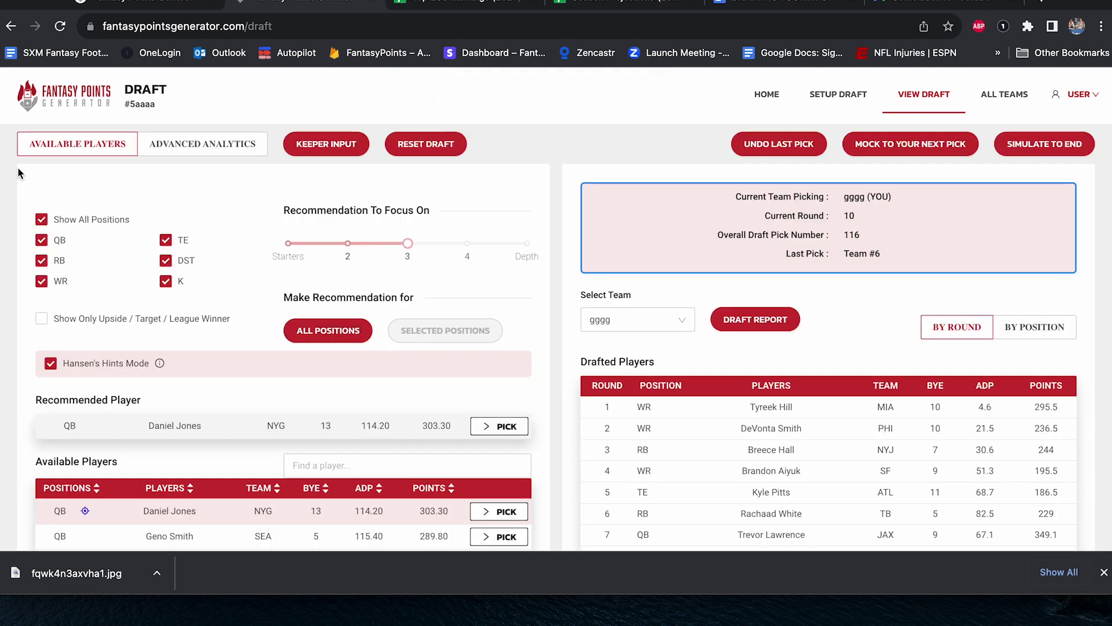
pyautogui.click(41, 219)
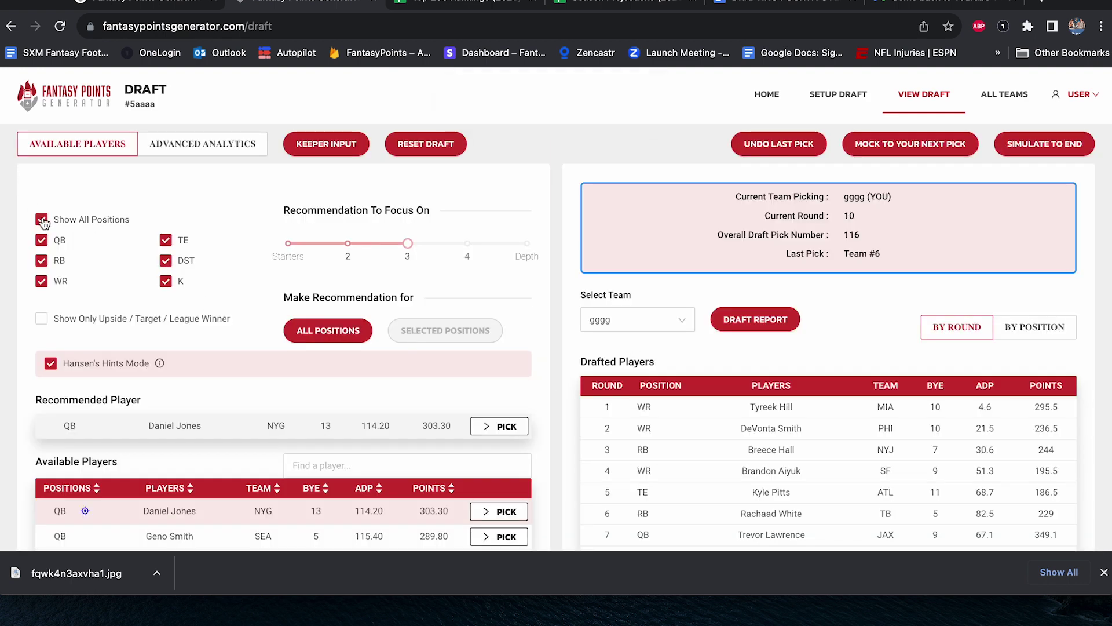
# Turn off Hansen's Hints and refresh the all-positions recommendation.
pyautogui.click(50, 363)
pyautogui.click(306, 340)
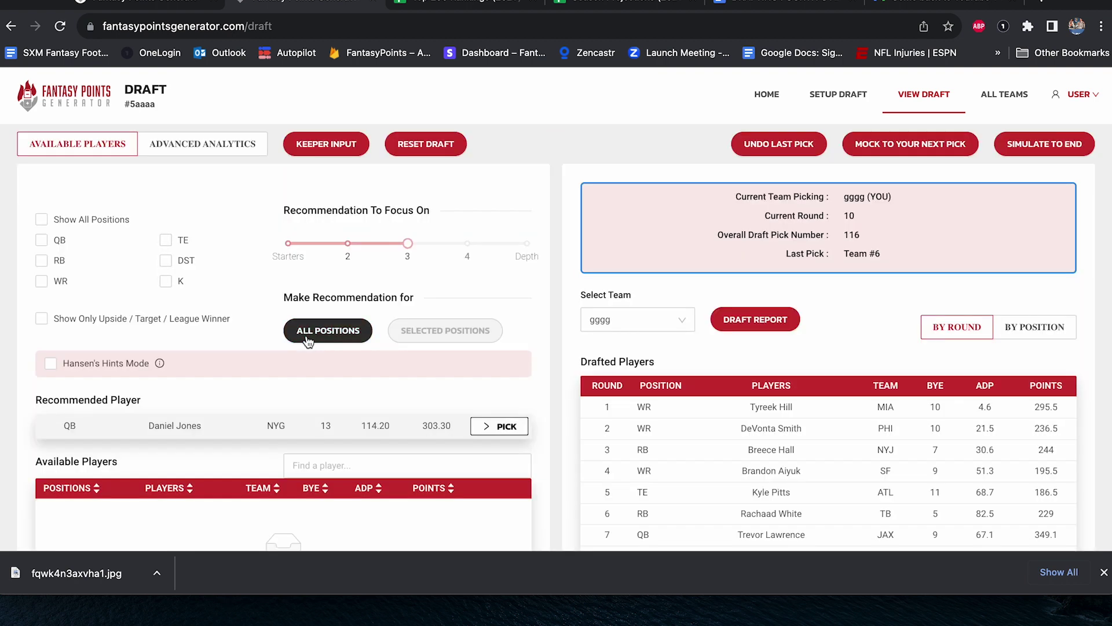
pyautogui.click(41, 219)
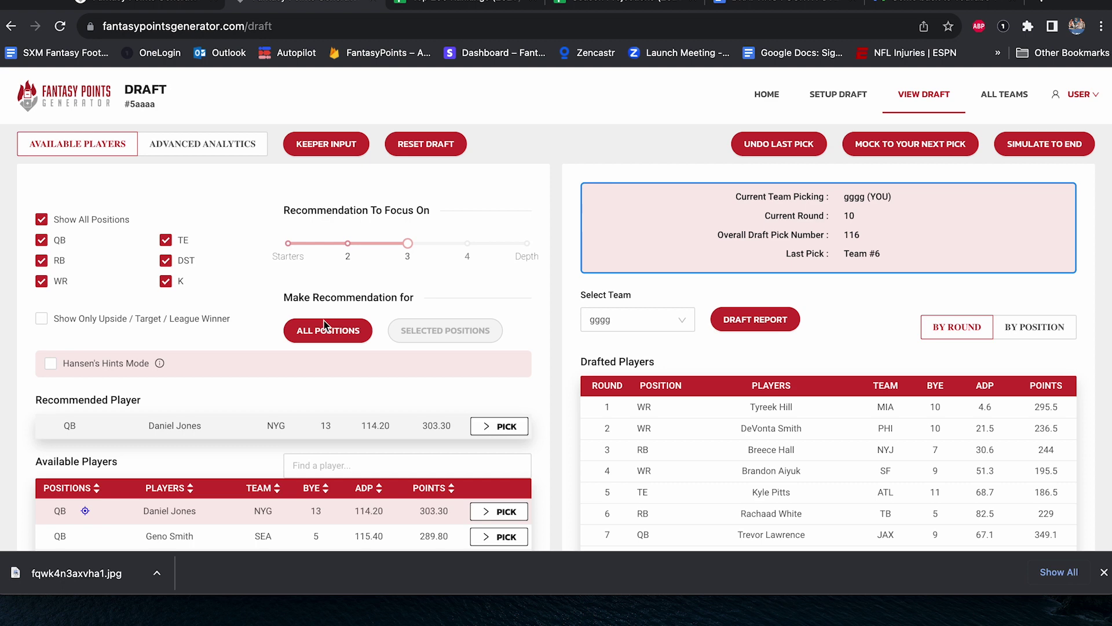
pyautogui.click(335, 339)
# Exclude quarterbacks and get a Selected Positions recommendation, reviewing the player list.
pyautogui.click(42, 220)
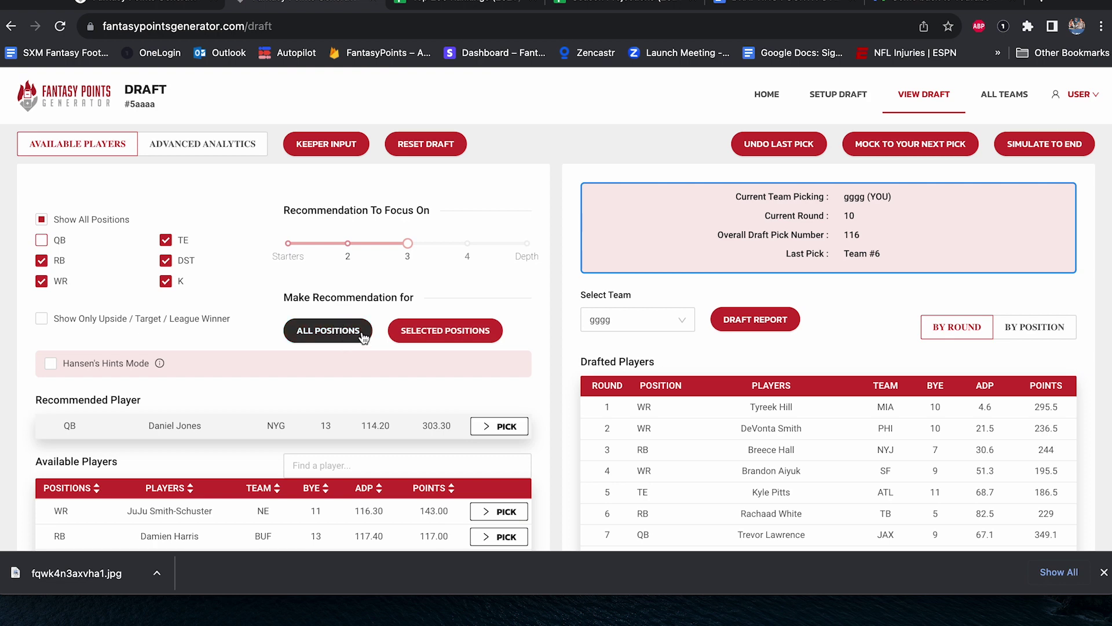
pyautogui.click(443, 335)
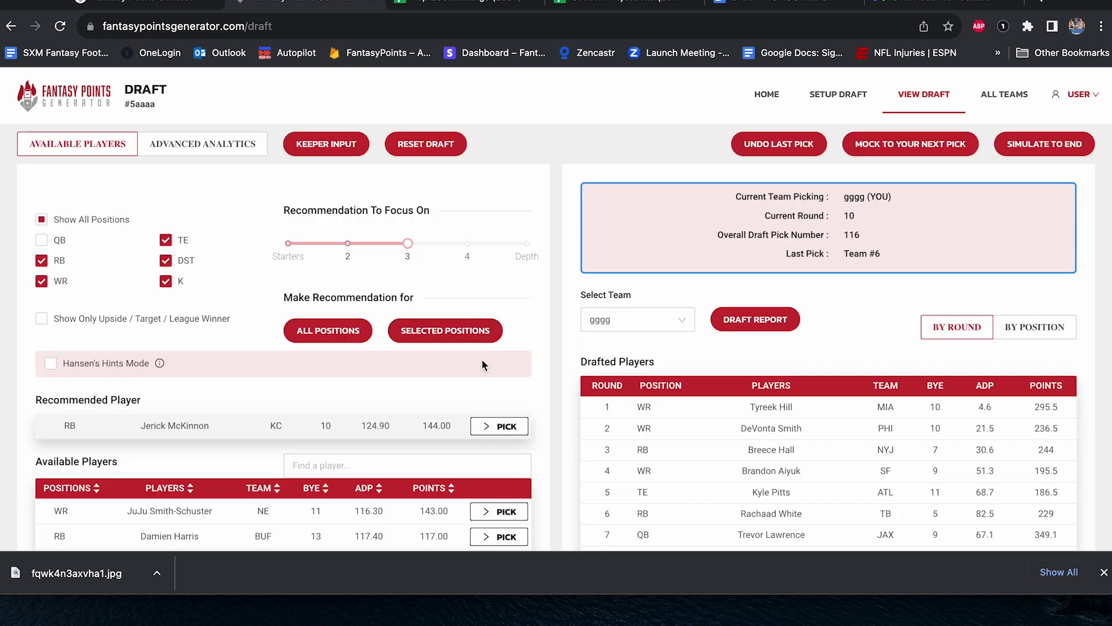
pyautogui.scroll(-3, 614, 426)
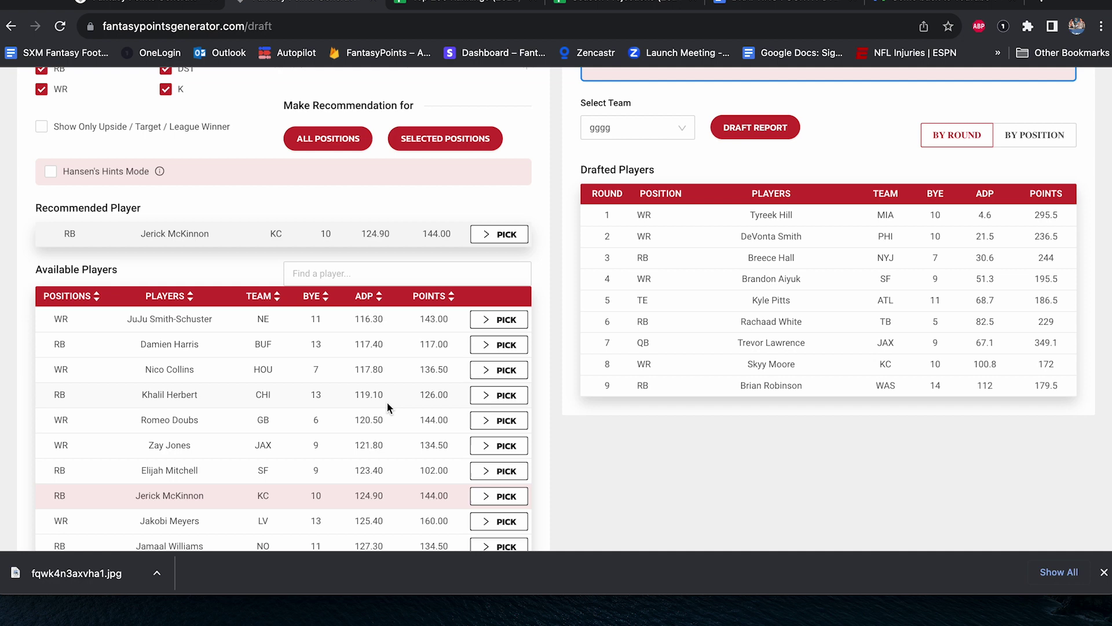
pyautogui.scroll(-2, 387, 403)
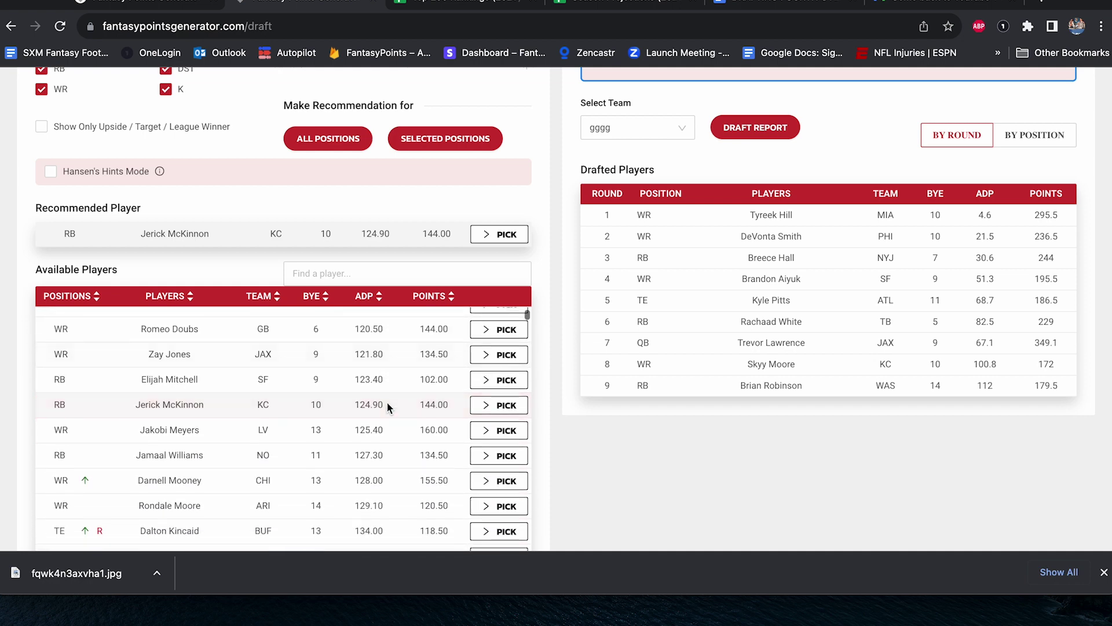
pyautogui.scroll(2, 689, 415)
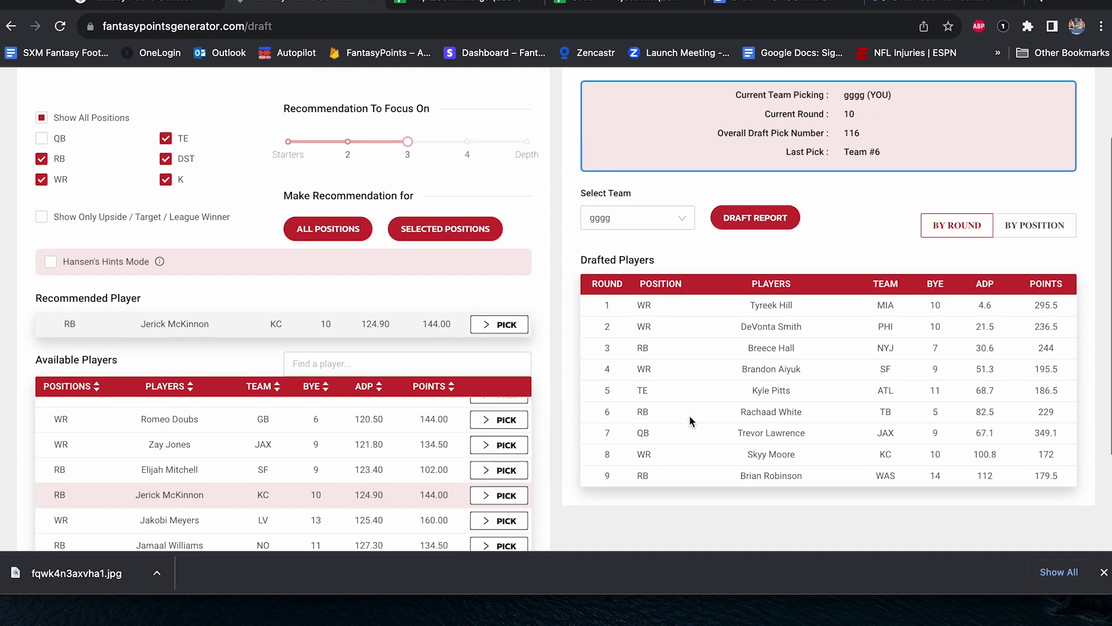
pyautogui.scroll(-3, 689, 415)
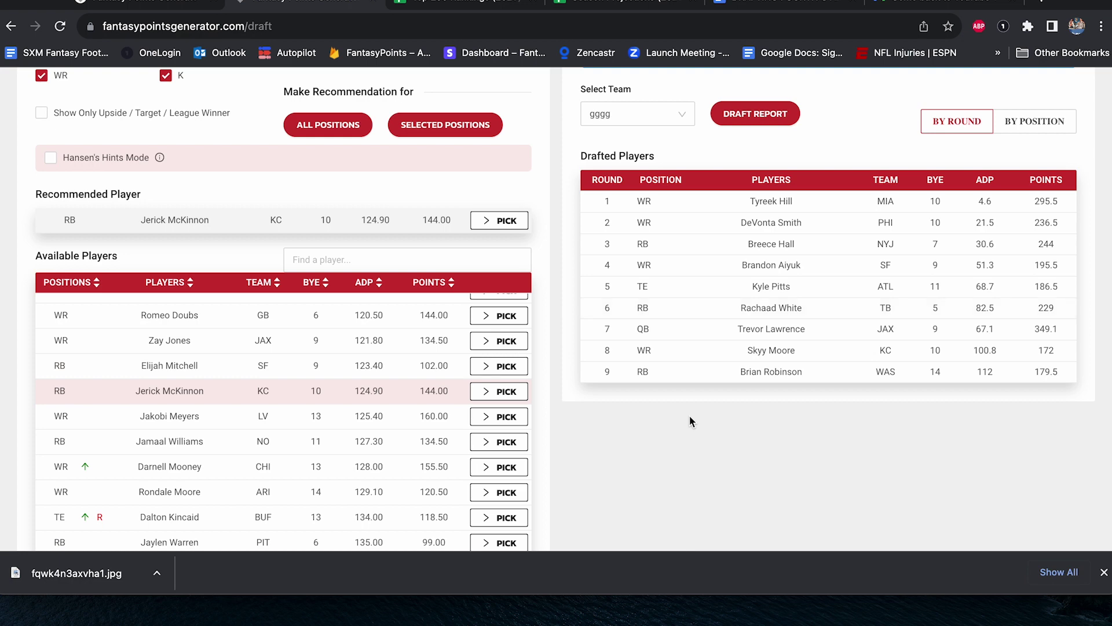
pyautogui.scroll(-1, 690, 416)
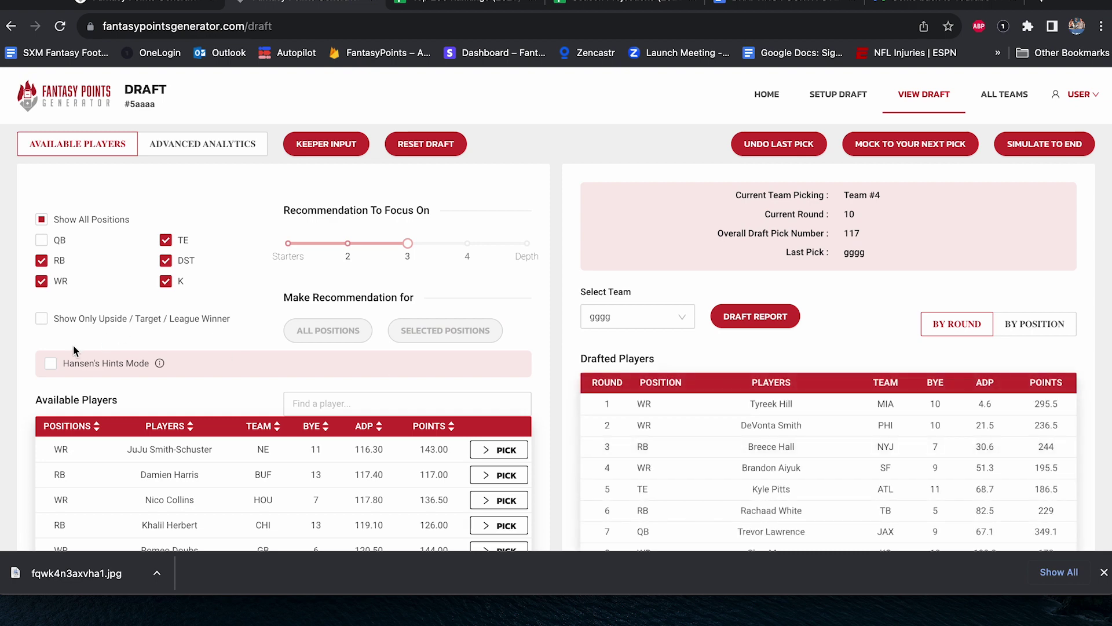
# Re-enable Hansen's Hints and QB, mock to round 11, pick 125, and view Advanced Analytics.
pyautogui.click(51, 363)
pyautogui.click(42, 240)
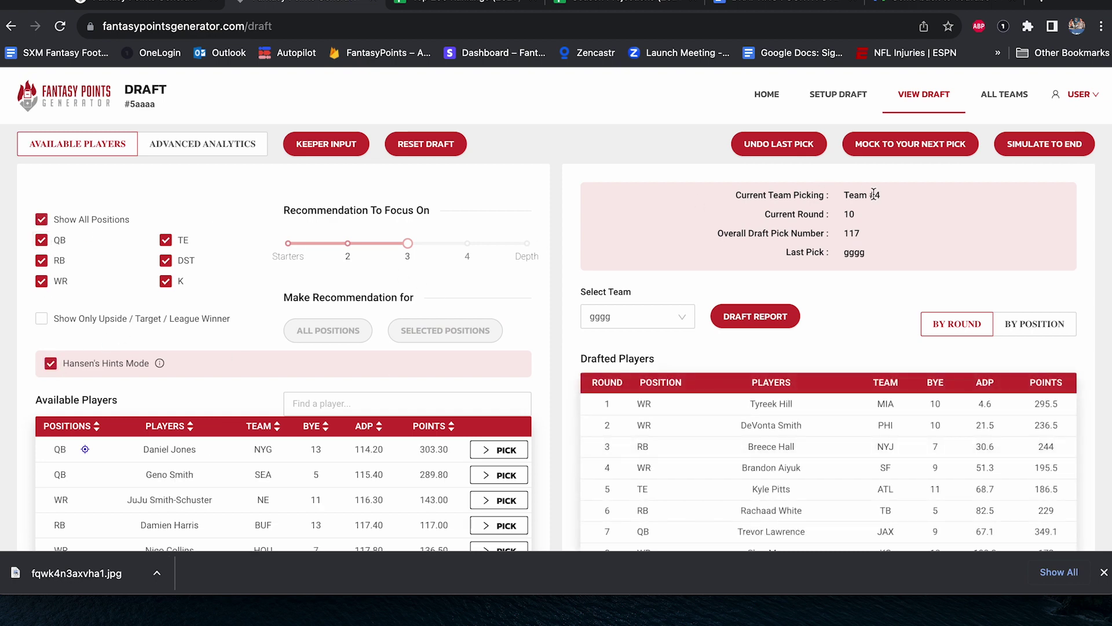
pyautogui.click(924, 146)
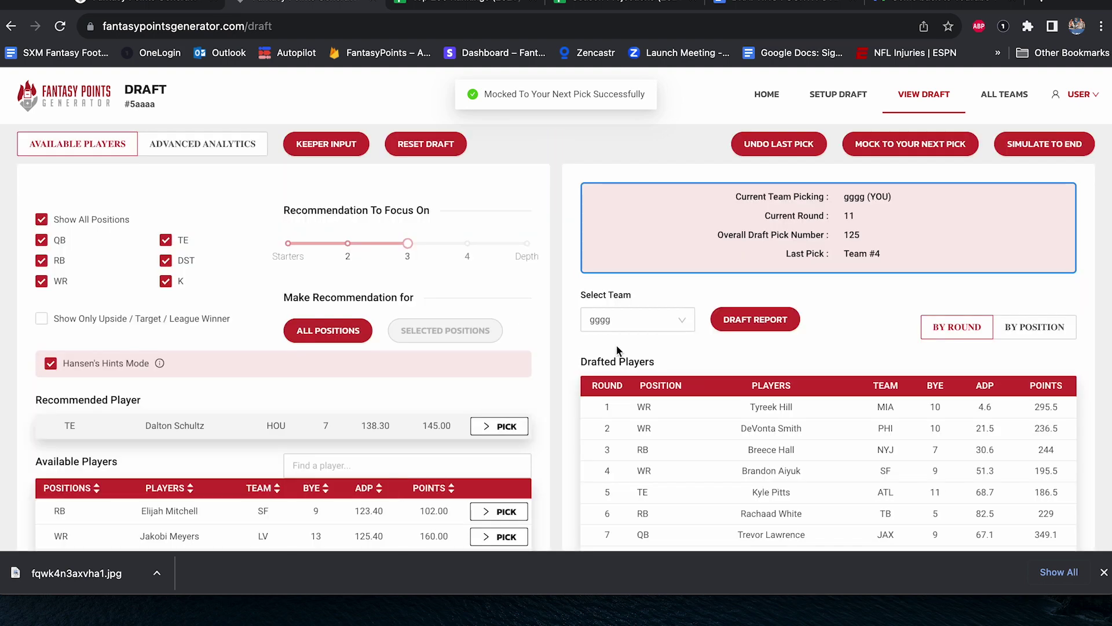
pyautogui.scroll(-3, 618, 349)
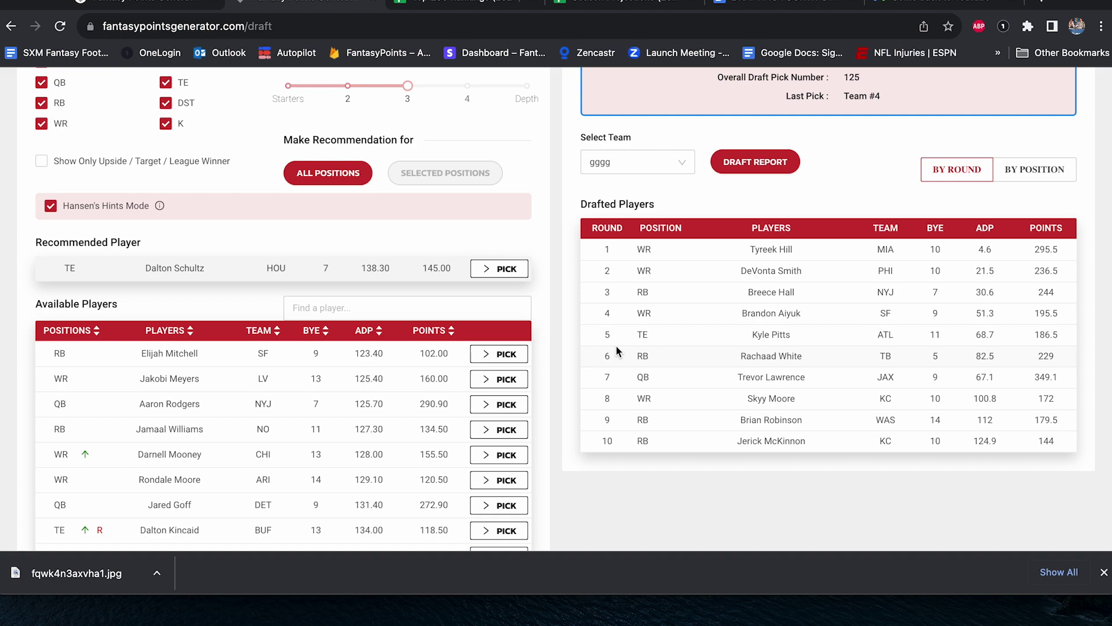
pyautogui.scroll(3, 616, 346)
pyautogui.click(207, 149)
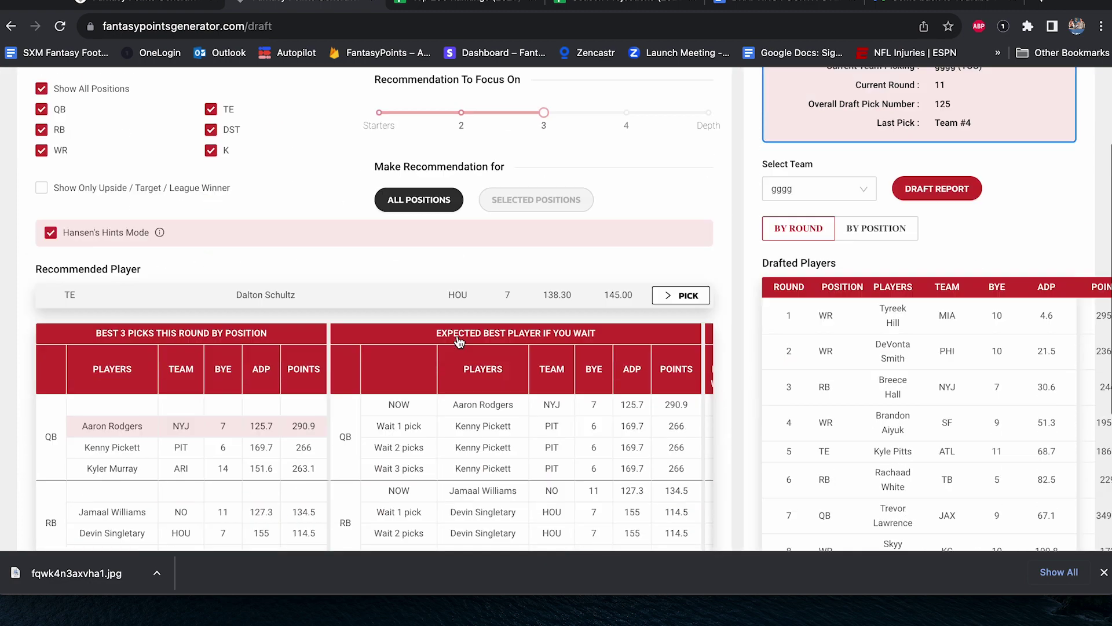
pyautogui.scroll(-4, 457, 336)
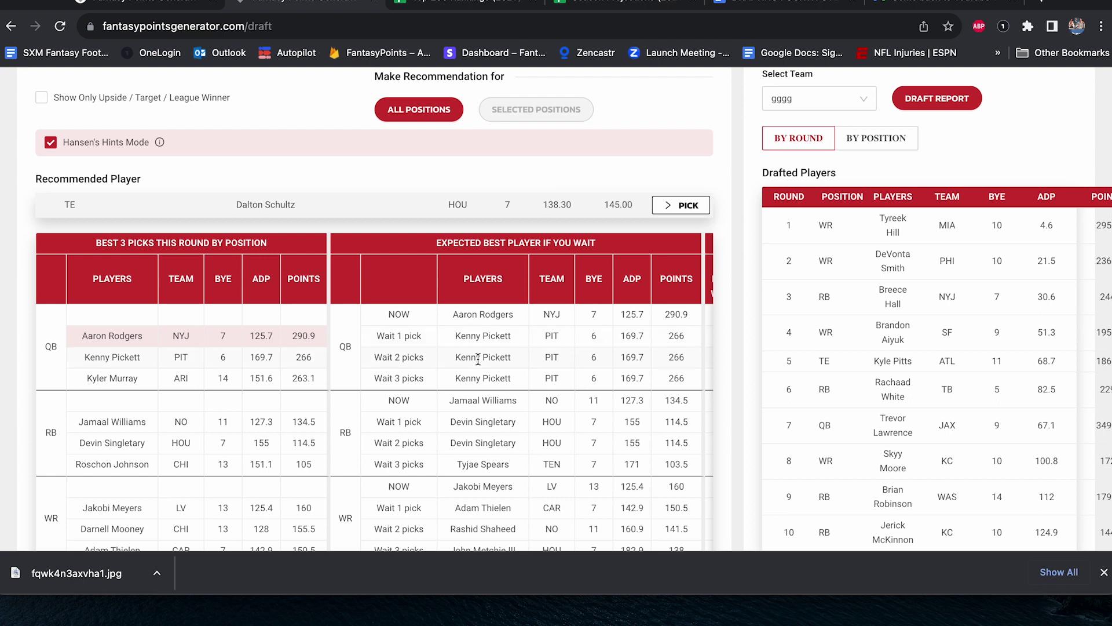
pyautogui.scroll(-1, 485, 394)
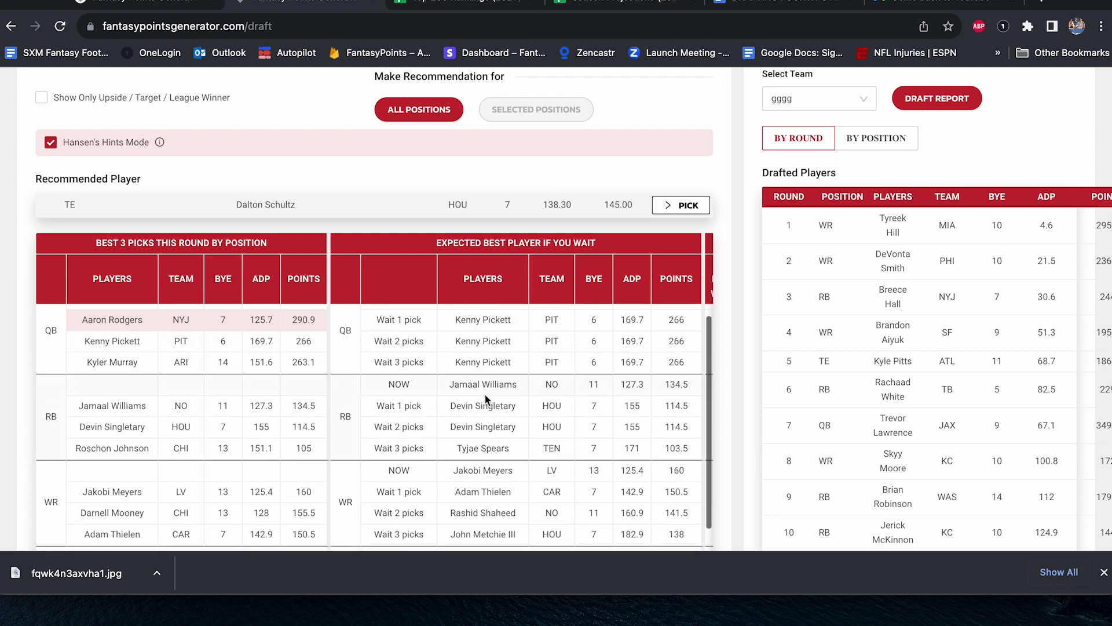
pyautogui.scroll(-2, 487, 399)
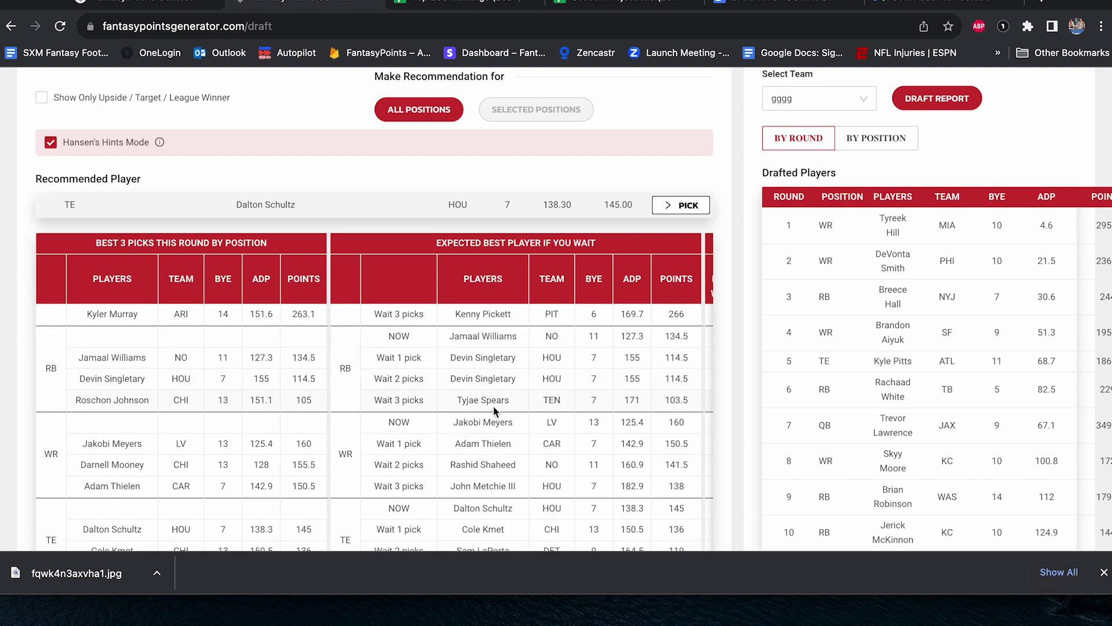
pyautogui.scroll(-1, 493, 408)
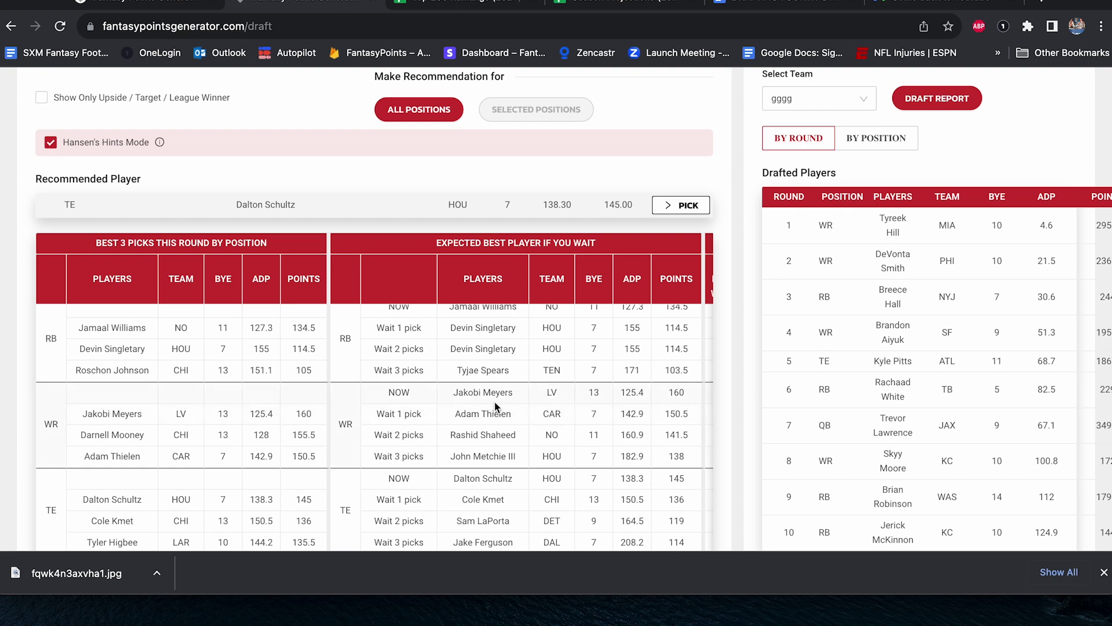
pyautogui.scroll(2, 494, 401)
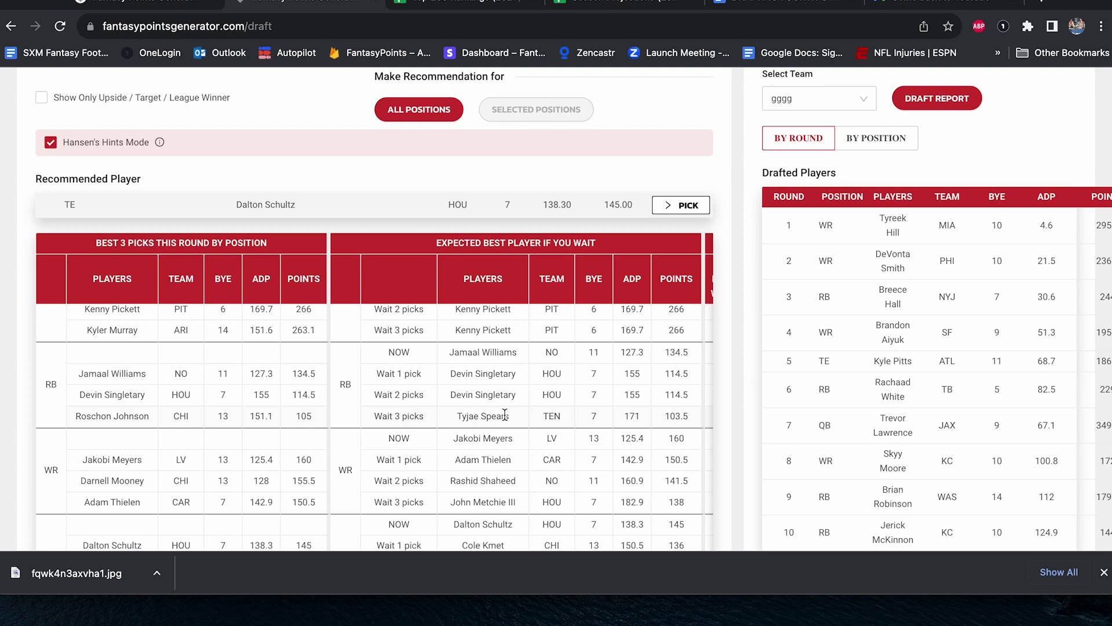
pyautogui.scroll(-2, 504, 415)
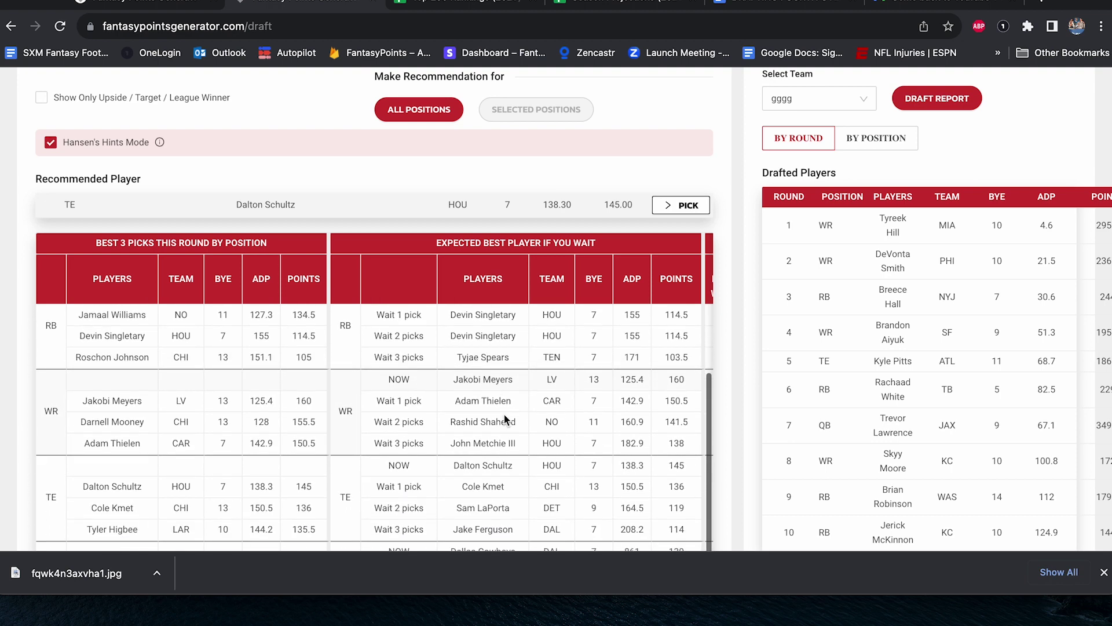
pyautogui.scroll(-2, 504, 414)
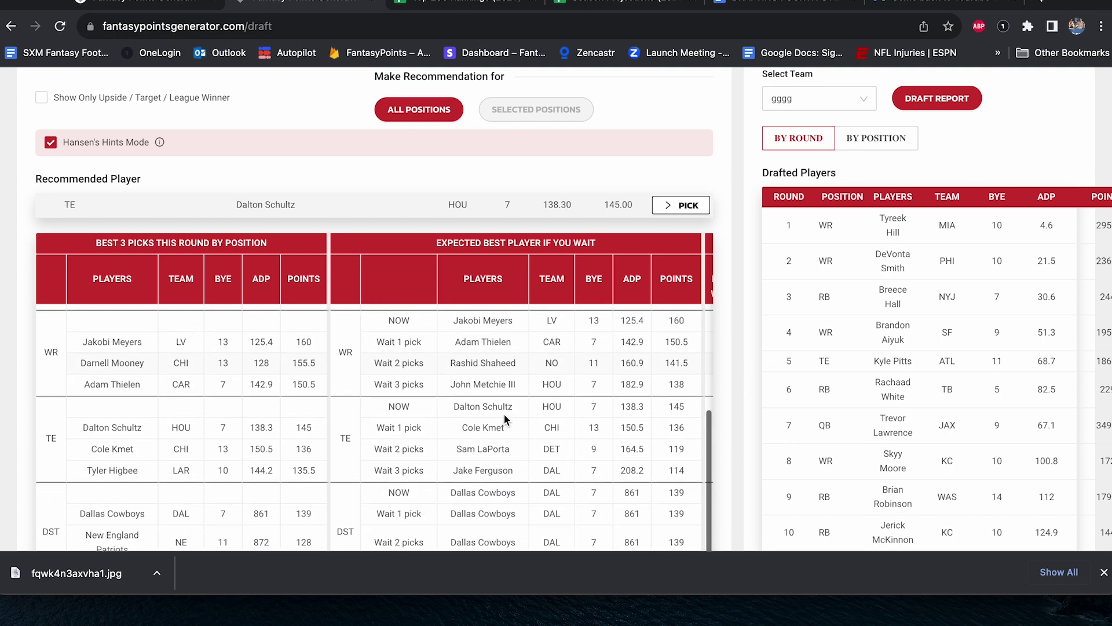
pyautogui.scroll(3, 537, 358)
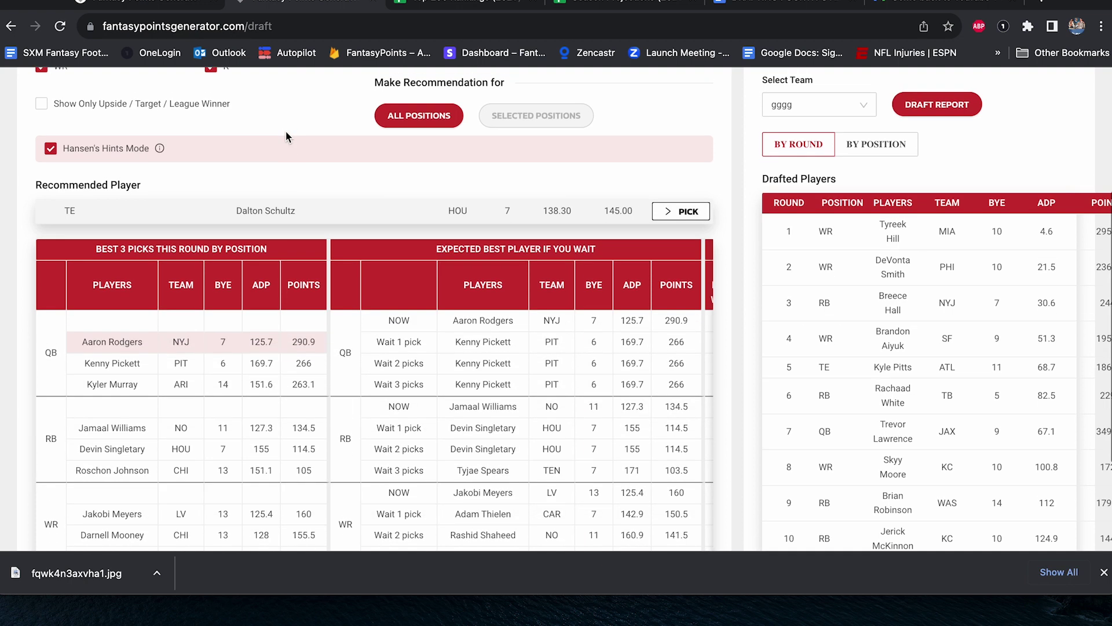
pyautogui.scroll(-2, 484, 400)
pyautogui.scroll(-1, 484, 399)
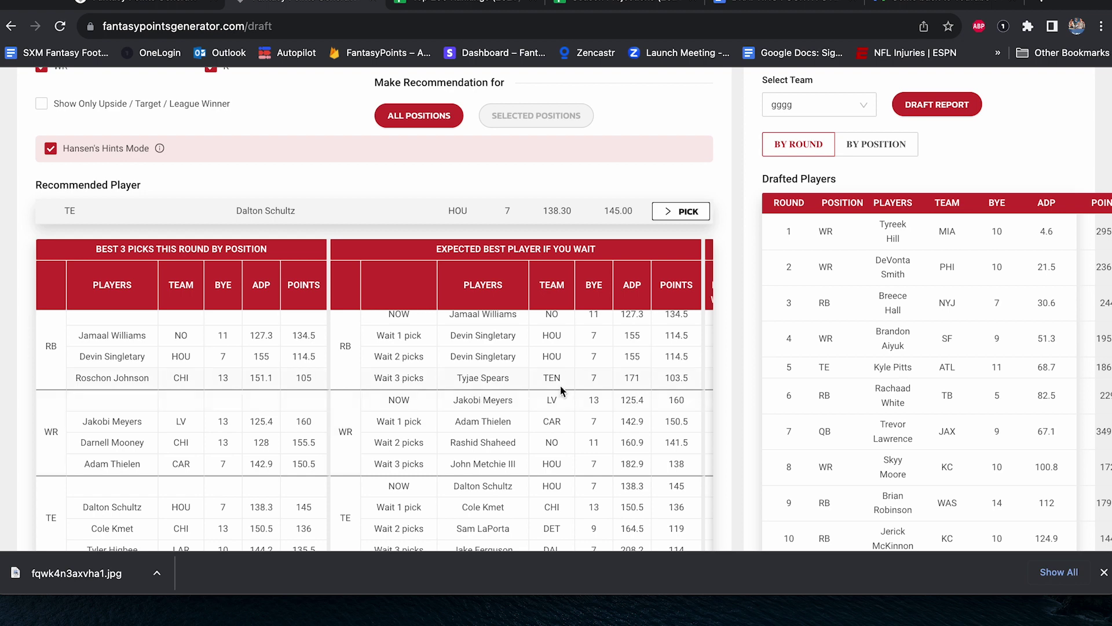
pyautogui.scroll(3, 561, 386)
pyautogui.scroll(4, 475, 284)
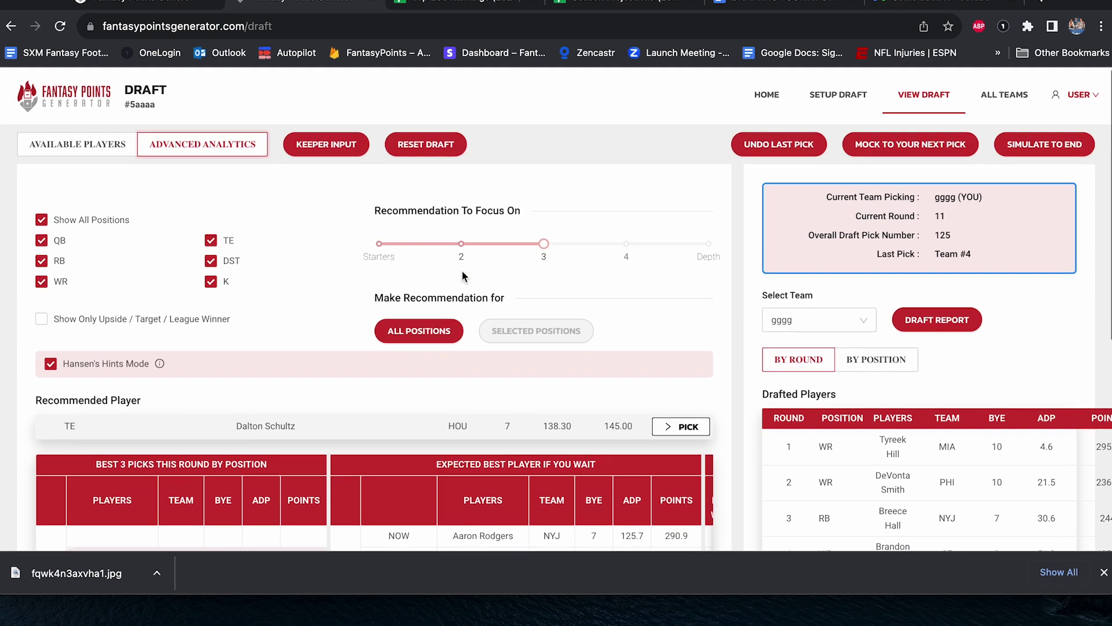
pyautogui.click(693, 426)
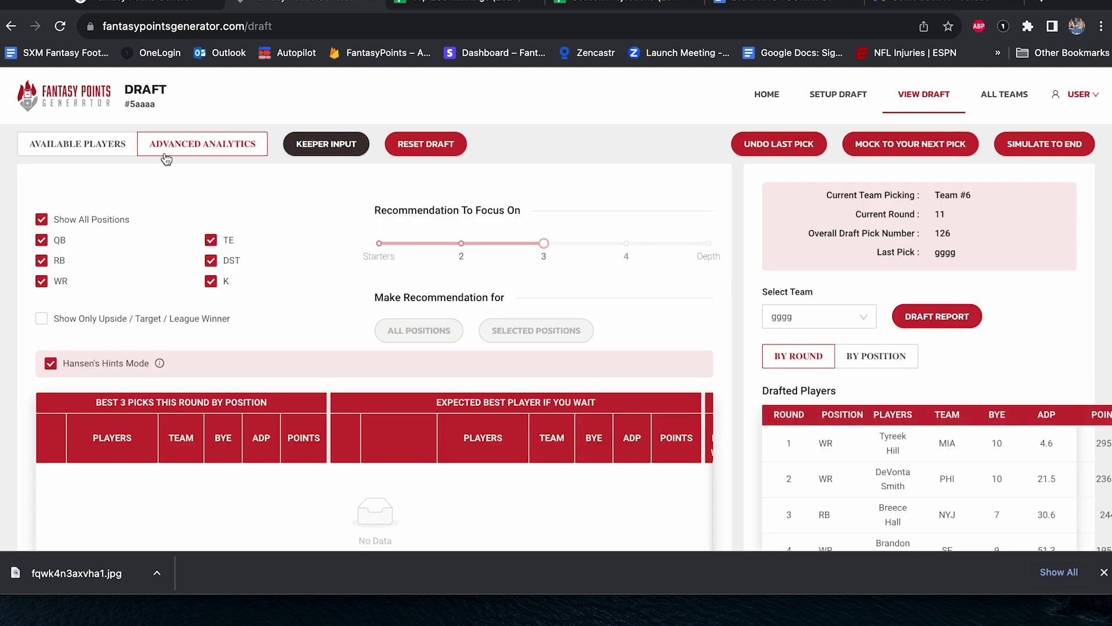
# Return to Available Players and mock ahead to gggg's round 12 turn at pick 140.
pyautogui.click(97, 160)
pyautogui.scroll(-1, 634, 284)
pyautogui.scroll(-2, 720, 329)
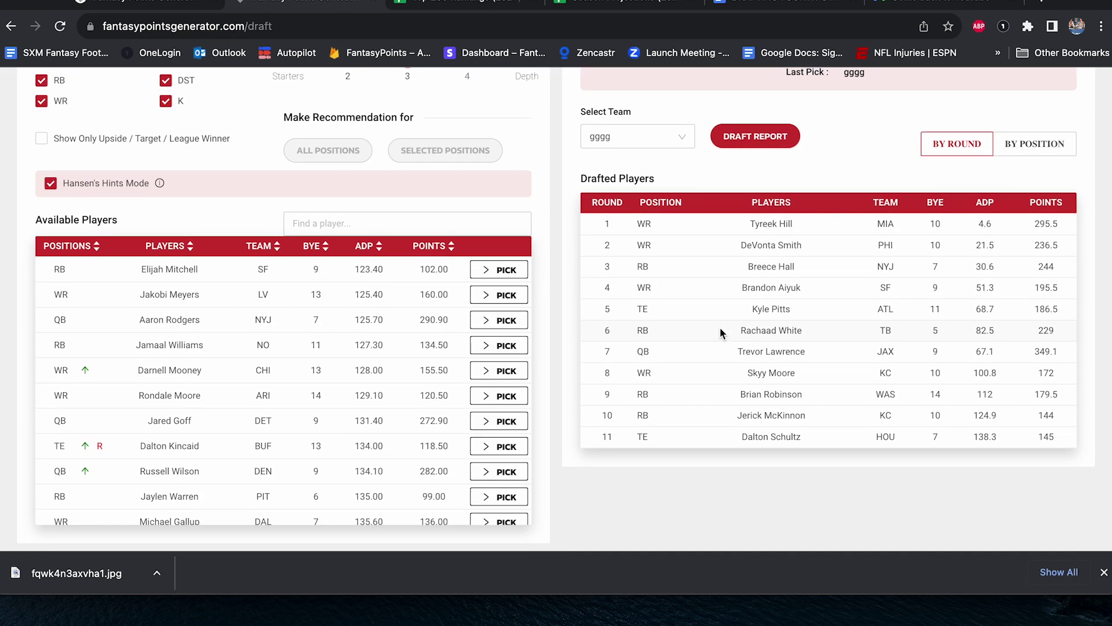
pyautogui.scroll(3, 719, 328)
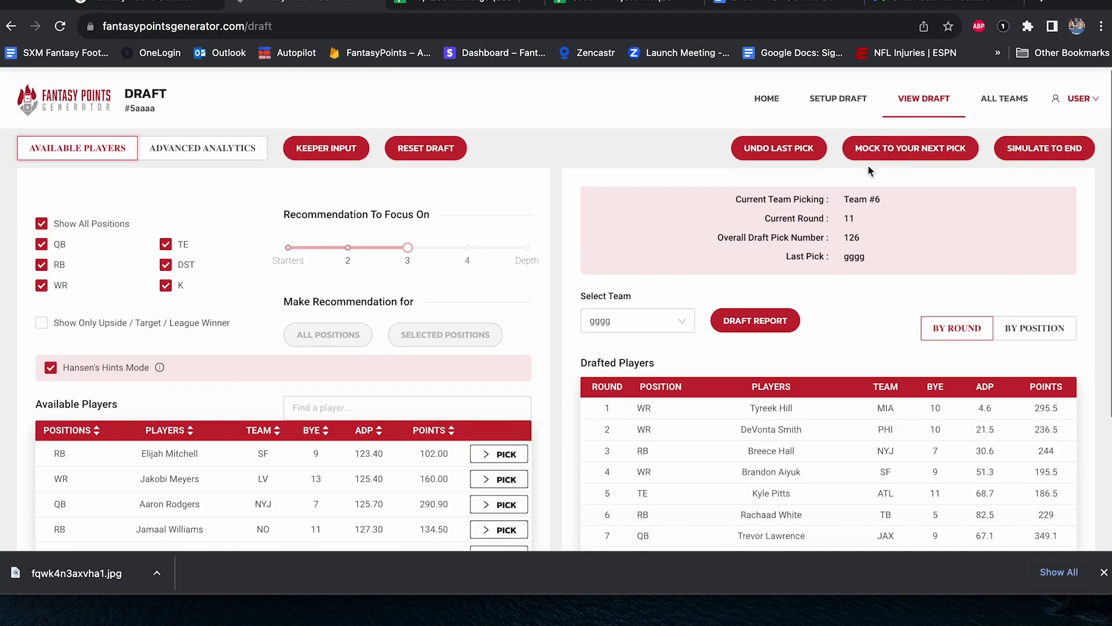
pyautogui.click(883, 146)
# Get the all-positions recommendation, Adam Thielen (WR, CAR), and review the list.
pyautogui.scroll(-3, 447, 329)
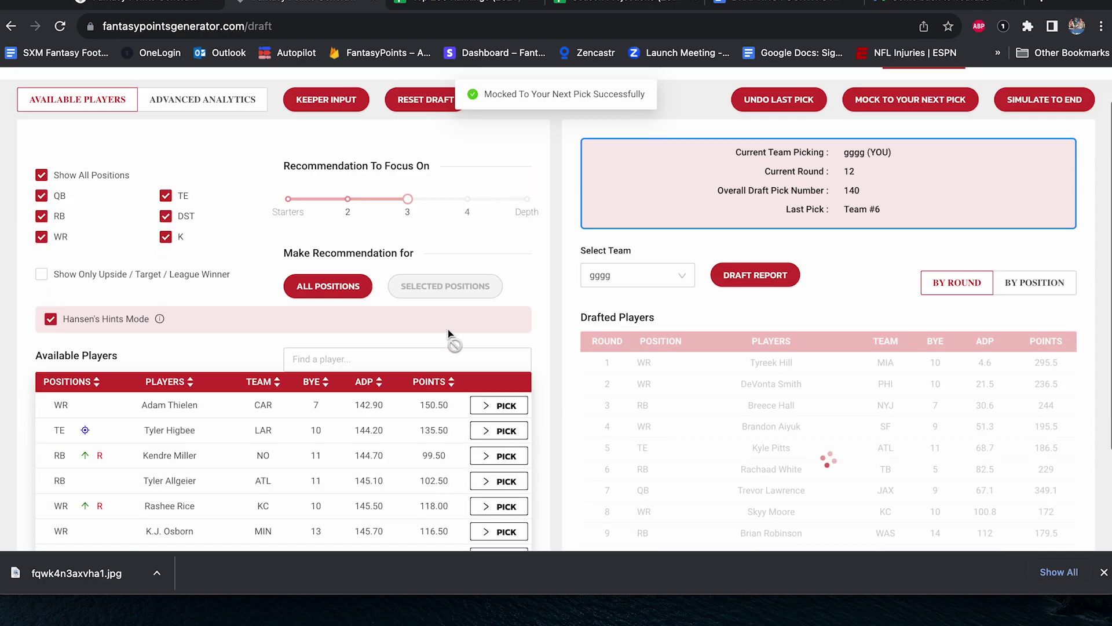
pyautogui.click(323, 157)
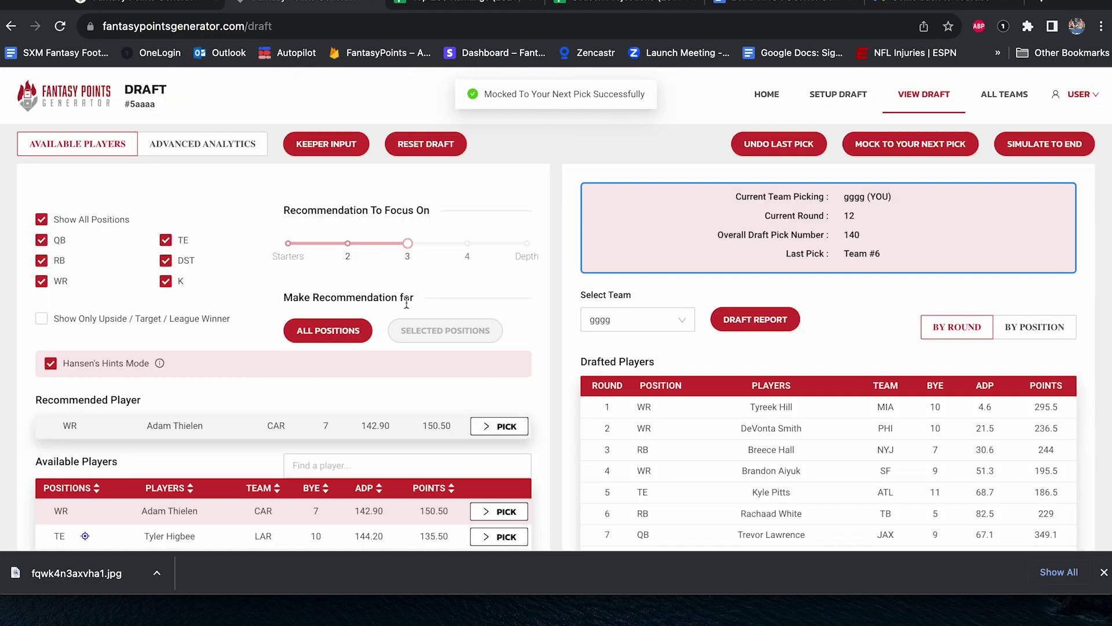
pyautogui.scroll(-3, 407, 302)
pyautogui.scroll(-1, 407, 302)
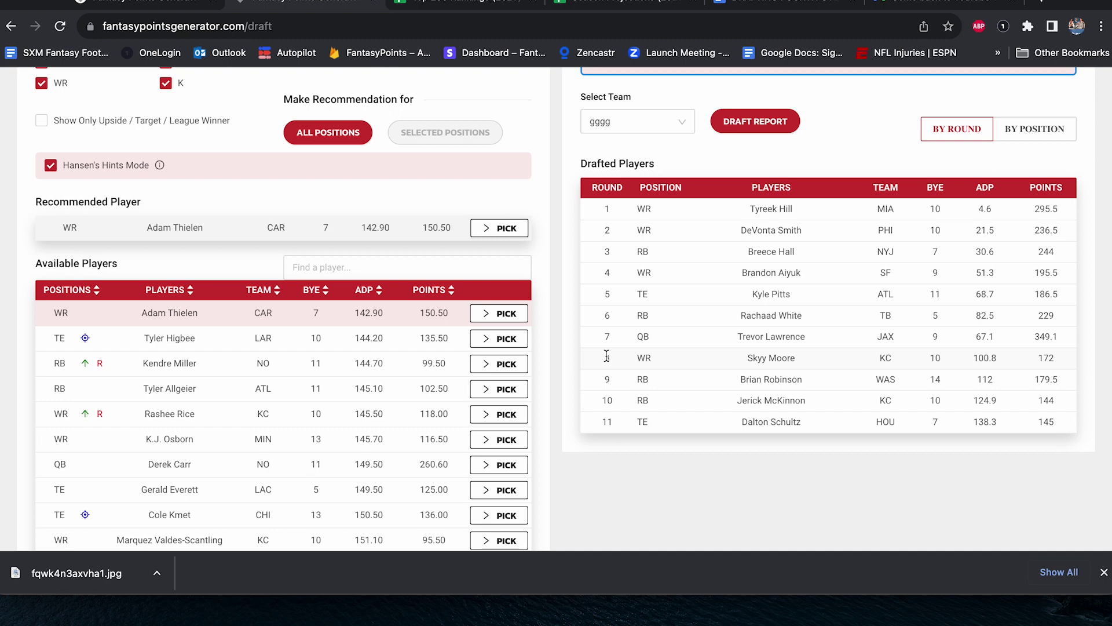
pyautogui.scroll(4, 606, 356)
# Compare the Best 3 Picks and Expected Best Player If You Wait tables, then draft Adam Thielen.
pyautogui.click(254, 146)
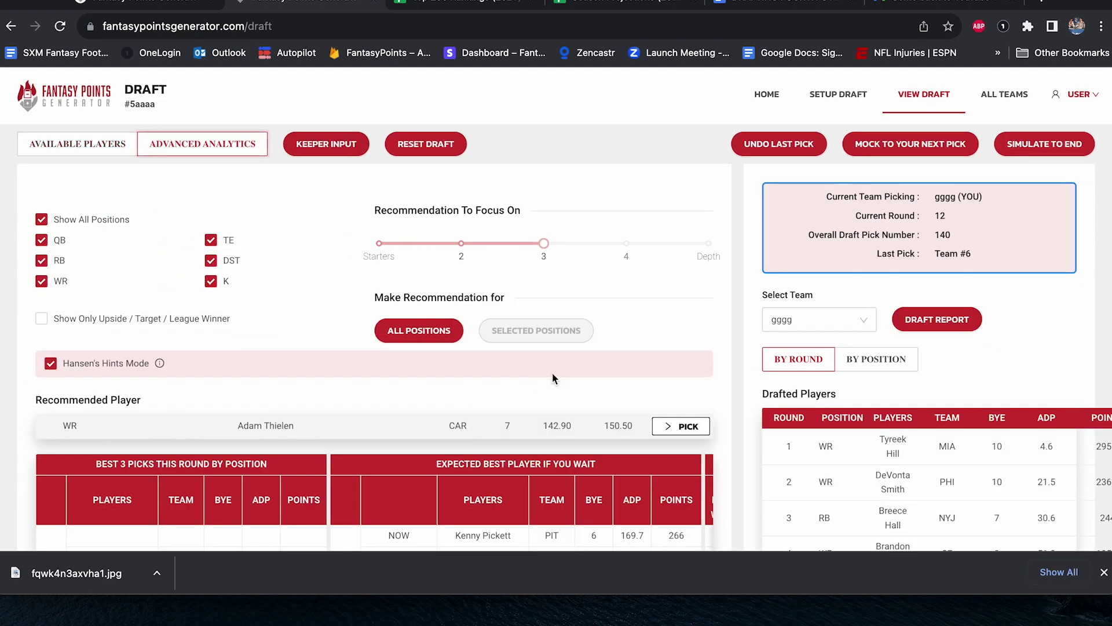
pyautogui.scroll(-10, 553, 379)
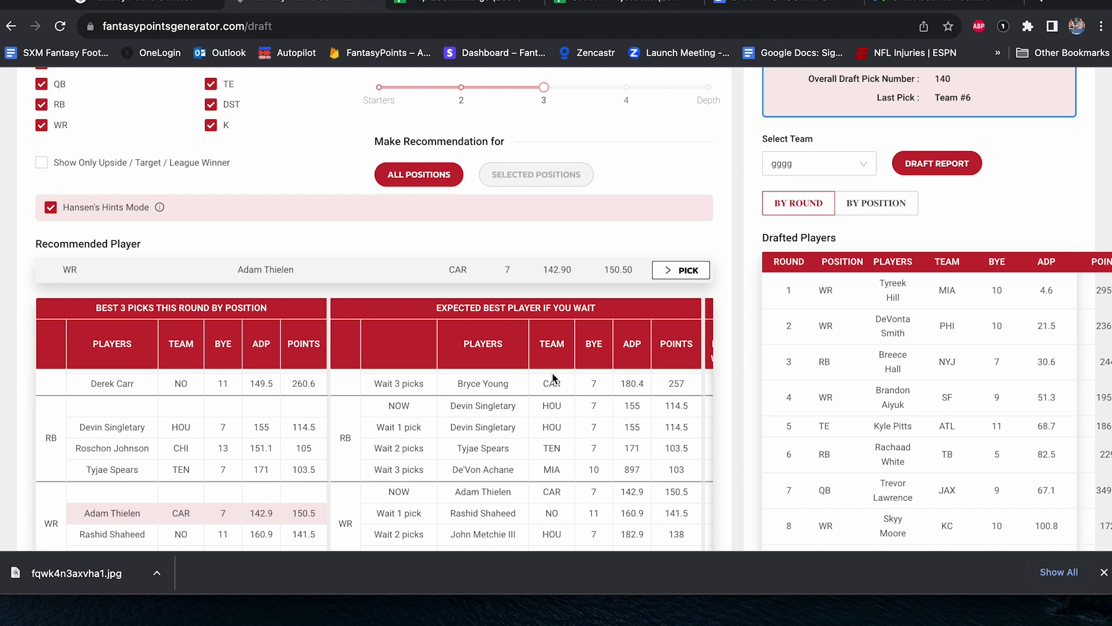
pyautogui.scroll(-5, 599, 425)
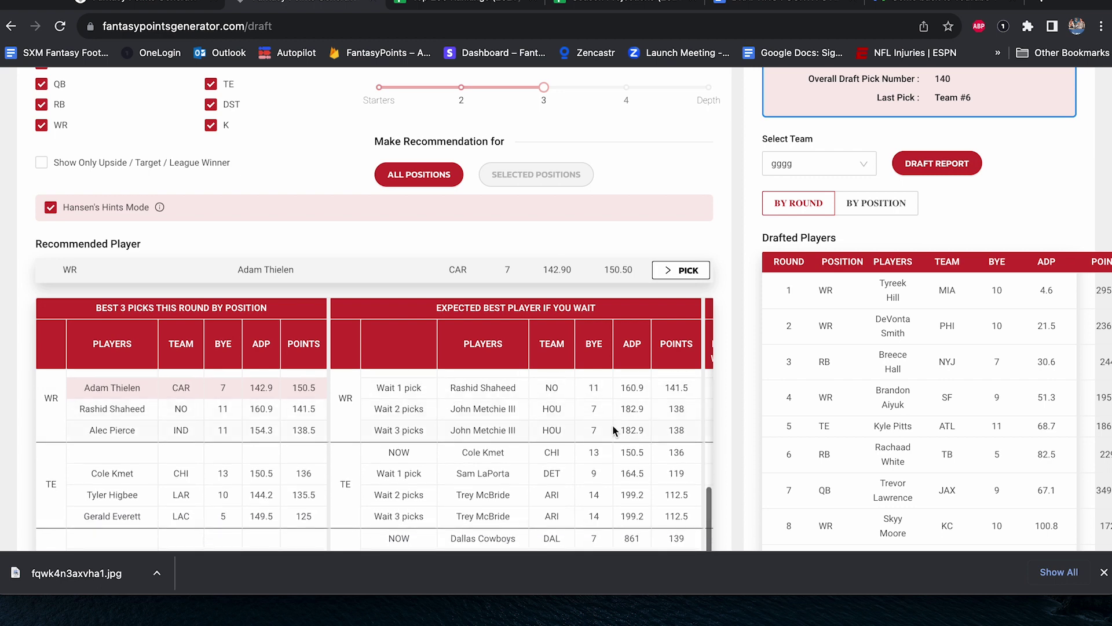
pyautogui.scroll(5, 613, 425)
pyautogui.scroll(1, 613, 425)
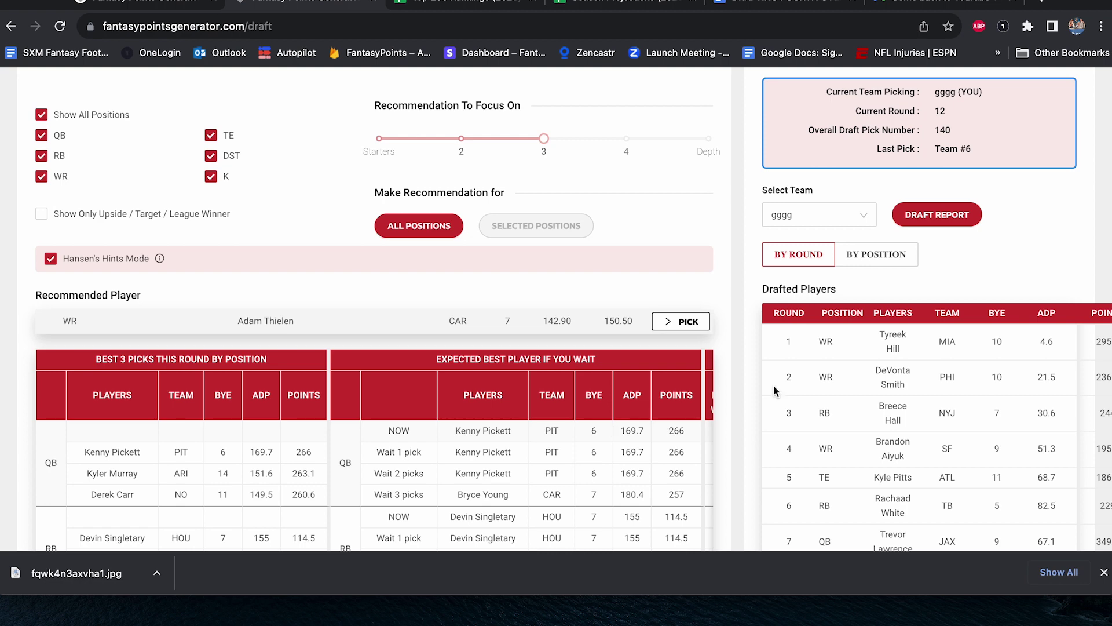
pyautogui.scroll(2, 804, 378)
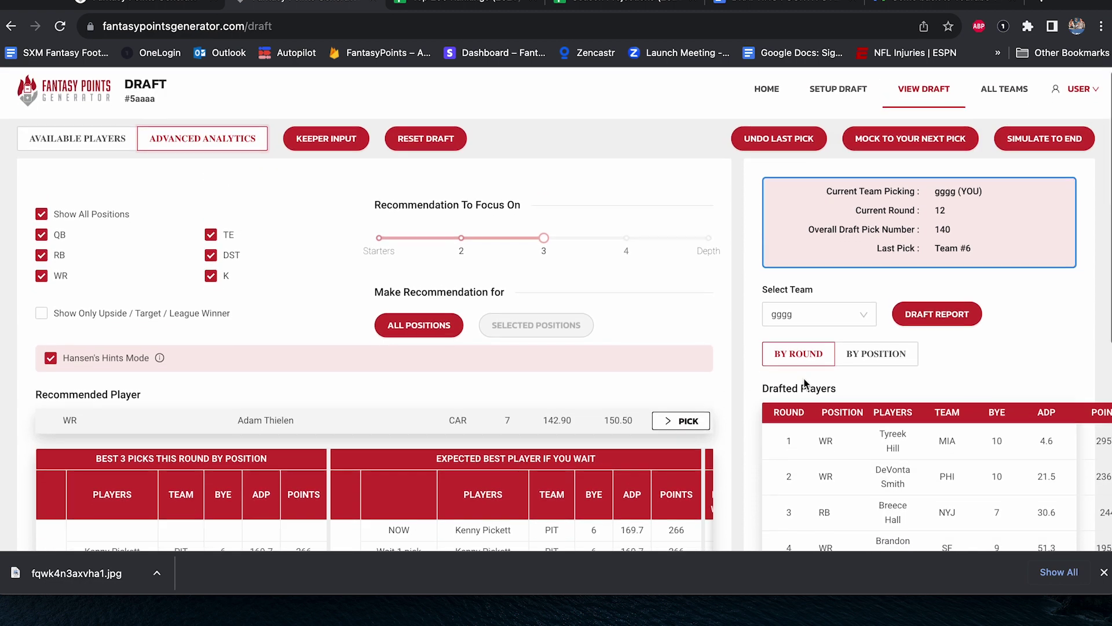
pyautogui.scroll(-2, 804, 380)
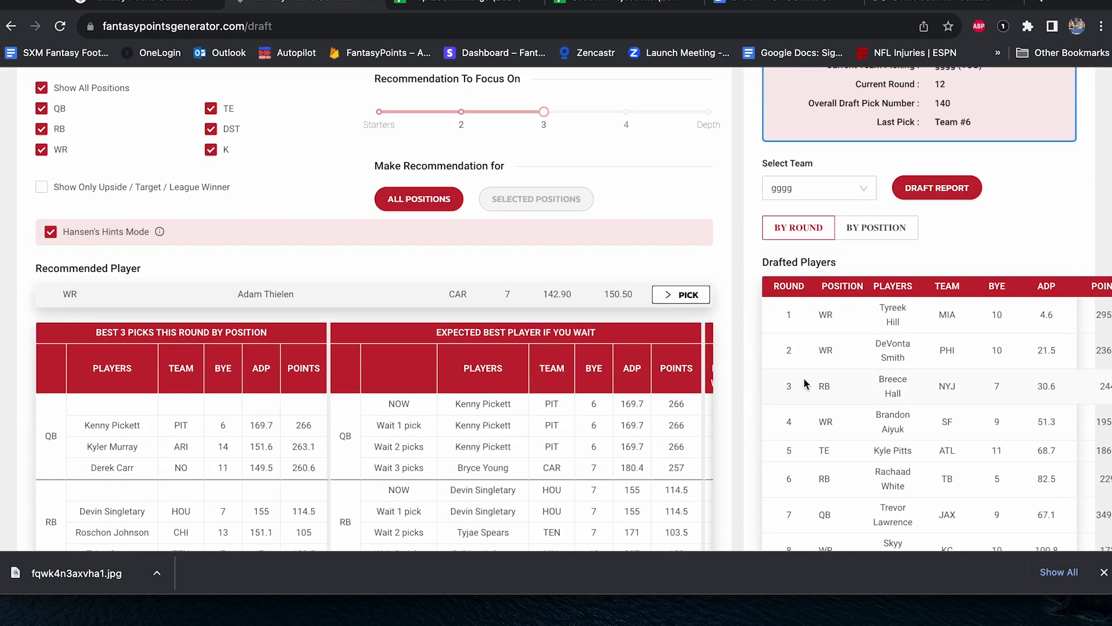
pyautogui.scroll(2, 804, 377)
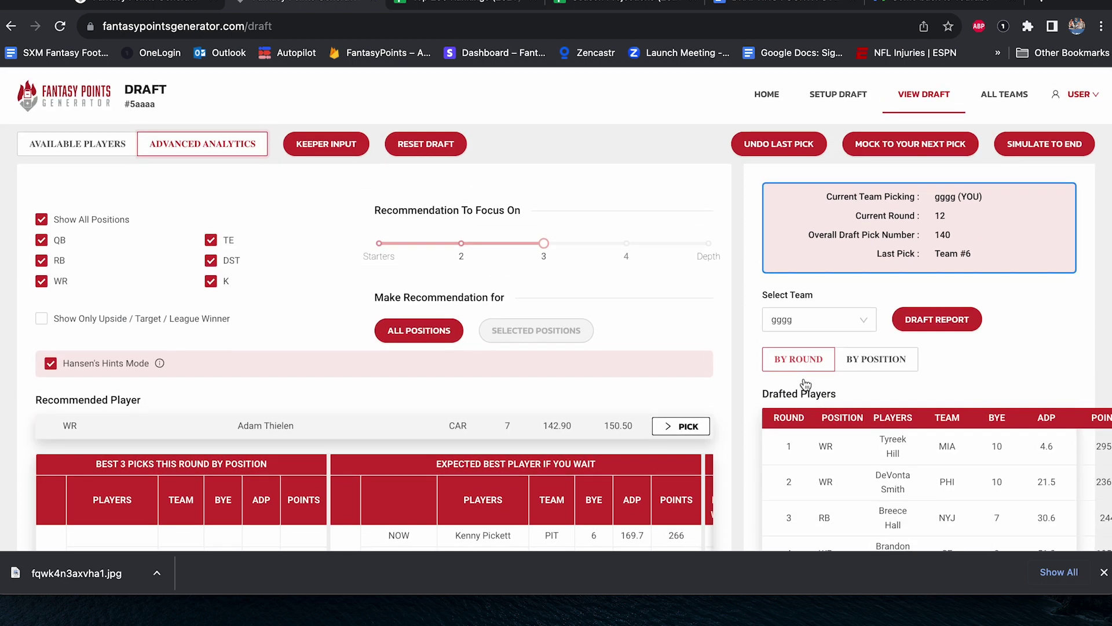
pyautogui.scroll(-2, 805, 384)
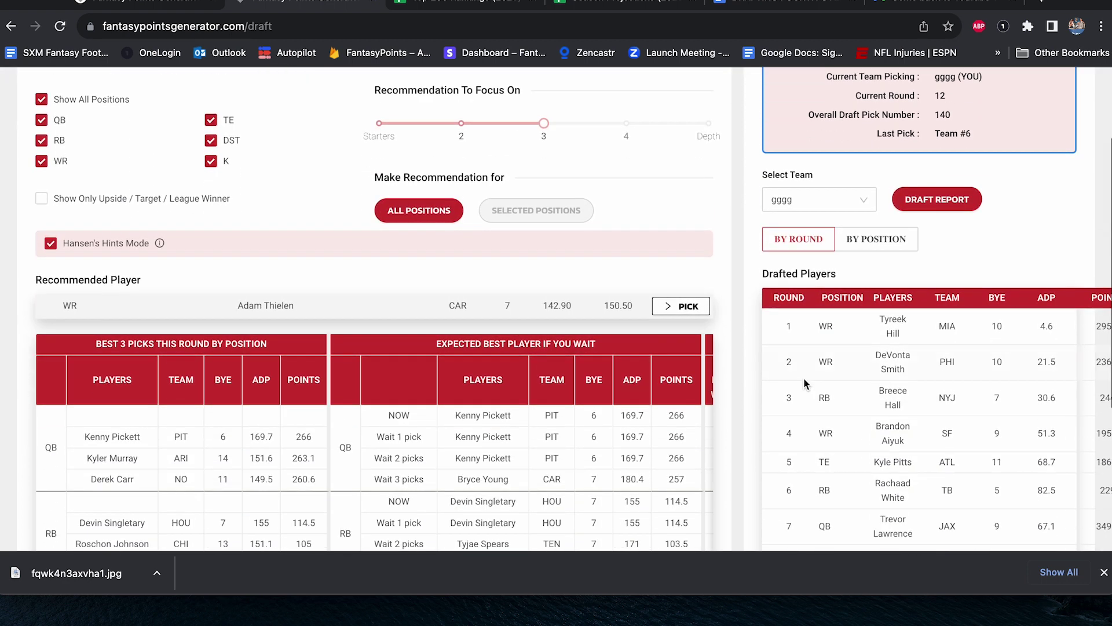
pyautogui.click(689, 306)
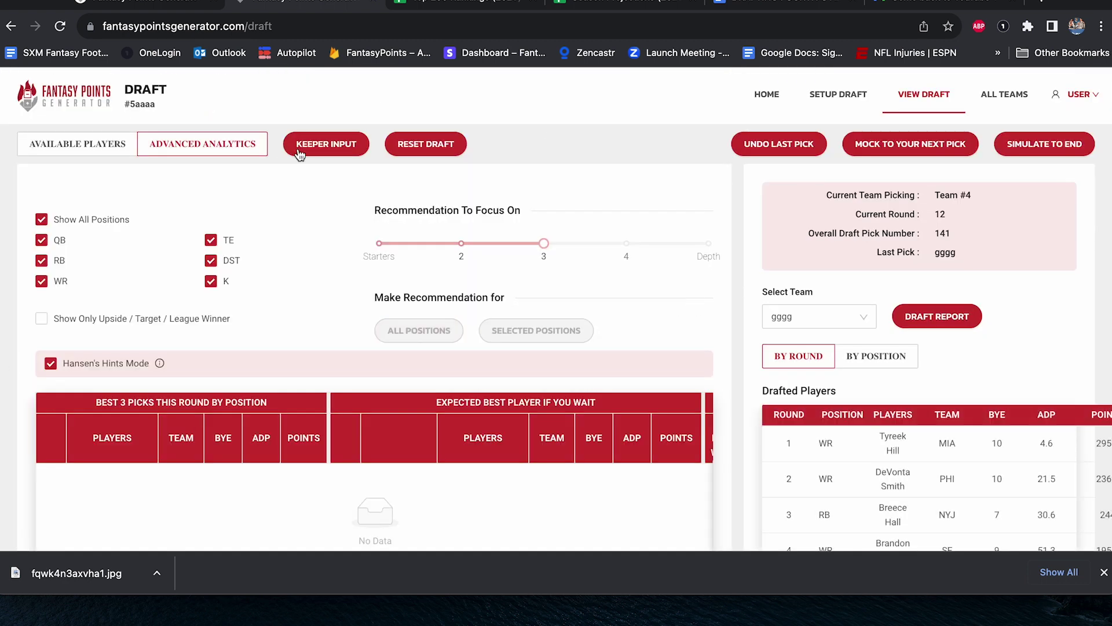
# Mock ahead to gggg's round 13 turn at pick 149 and get an all-positions recommendation.
pyautogui.click(74, 155)
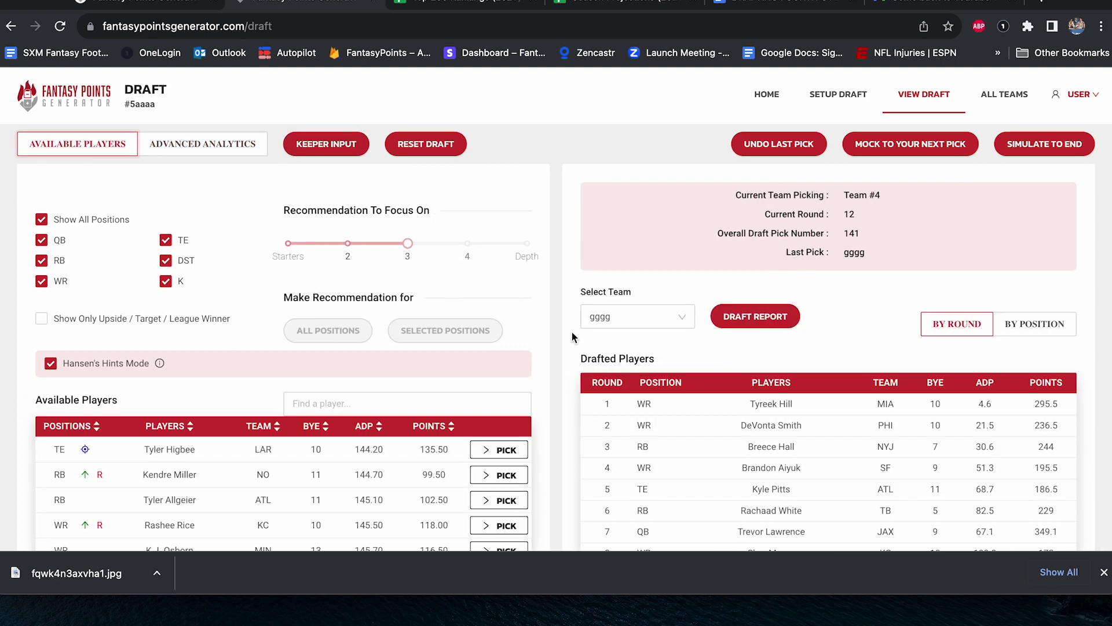
pyautogui.scroll(-2, 611, 354)
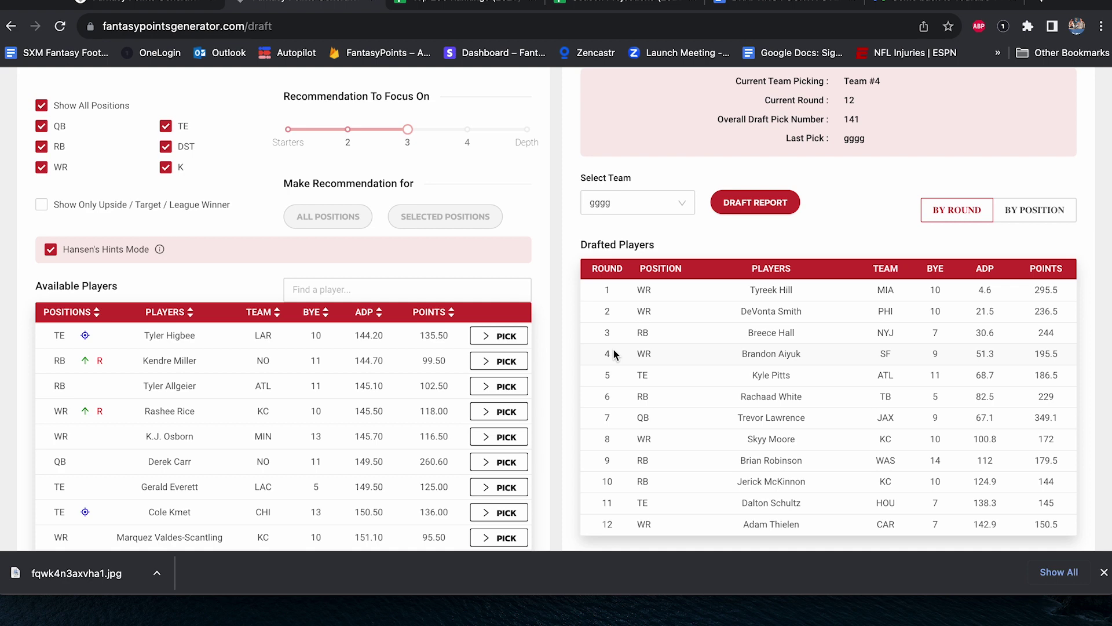
pyautogui.scroll(2, 616, 354)
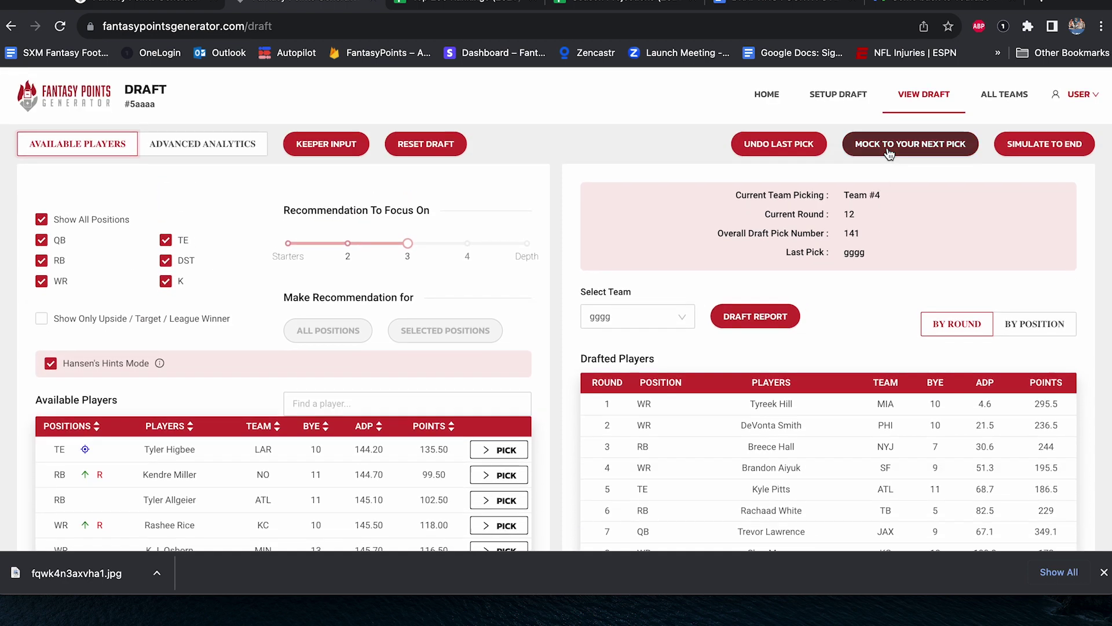
pyautogui.click(910, 144)
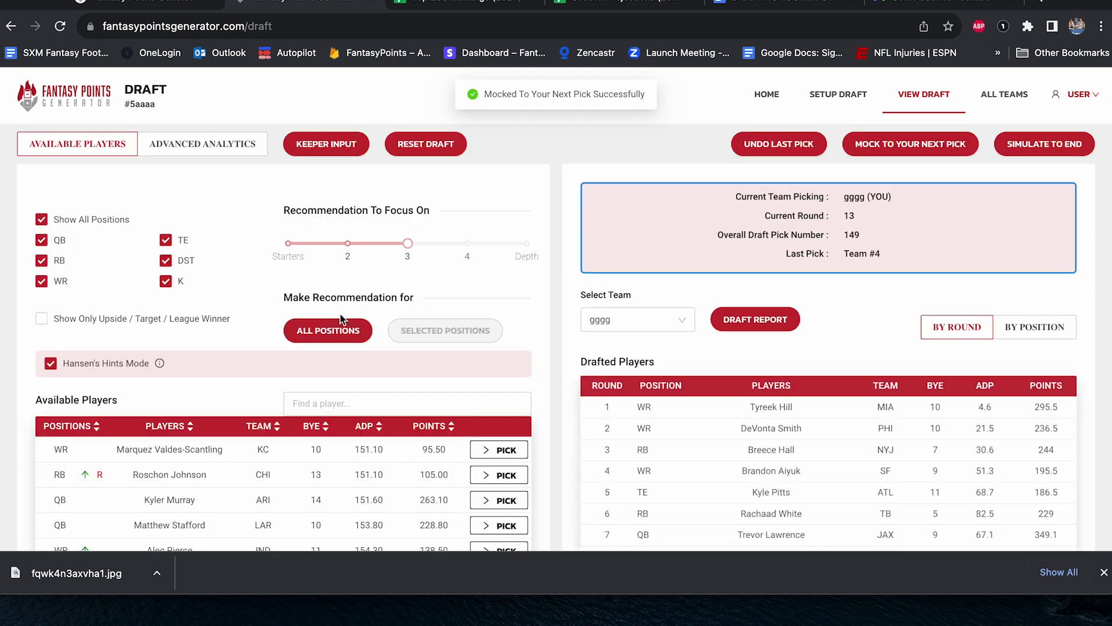
pyautogui.click(339, 330)
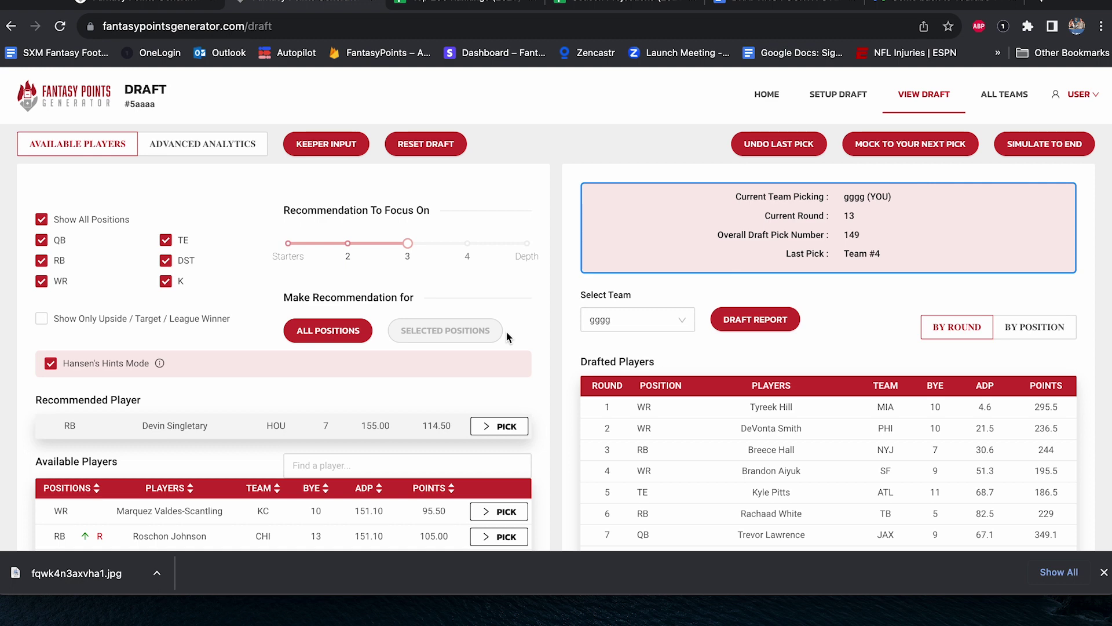
# Review the Advanced Analytics tables for the Devin Singletary (RB, HOU) recommendation.
pyautogui.scroll(-2, 505, 330)
pyautogui.scroll(2, 439, 287)
pyautogui.click(227, 143)
pyautogui.scroll(-5, 498, 330)
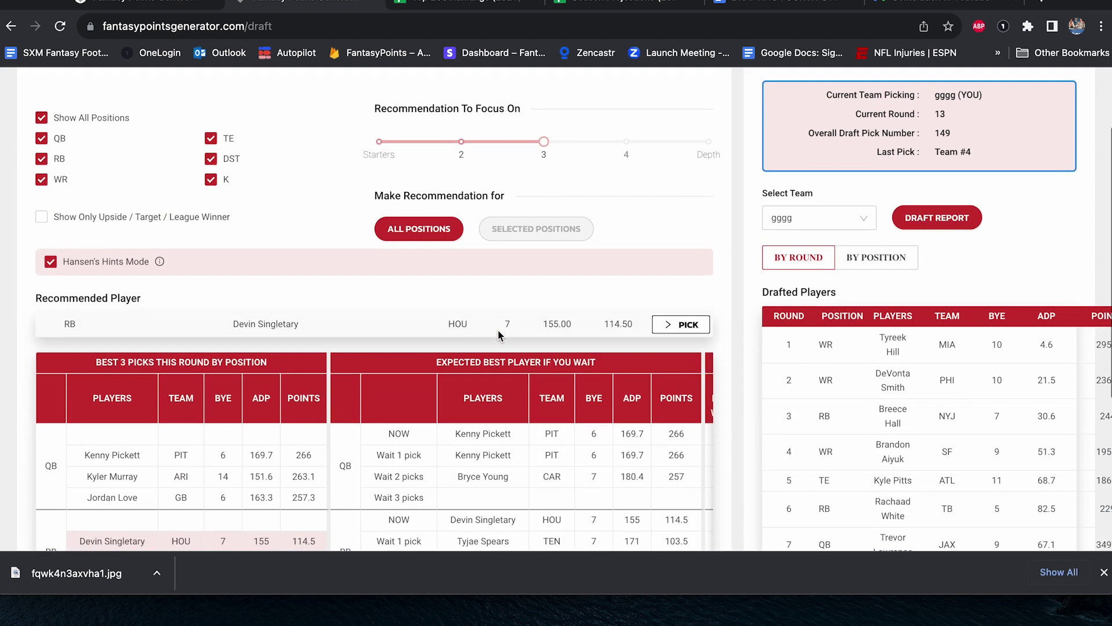
pyautogui.scroll(-1, 498, 335)
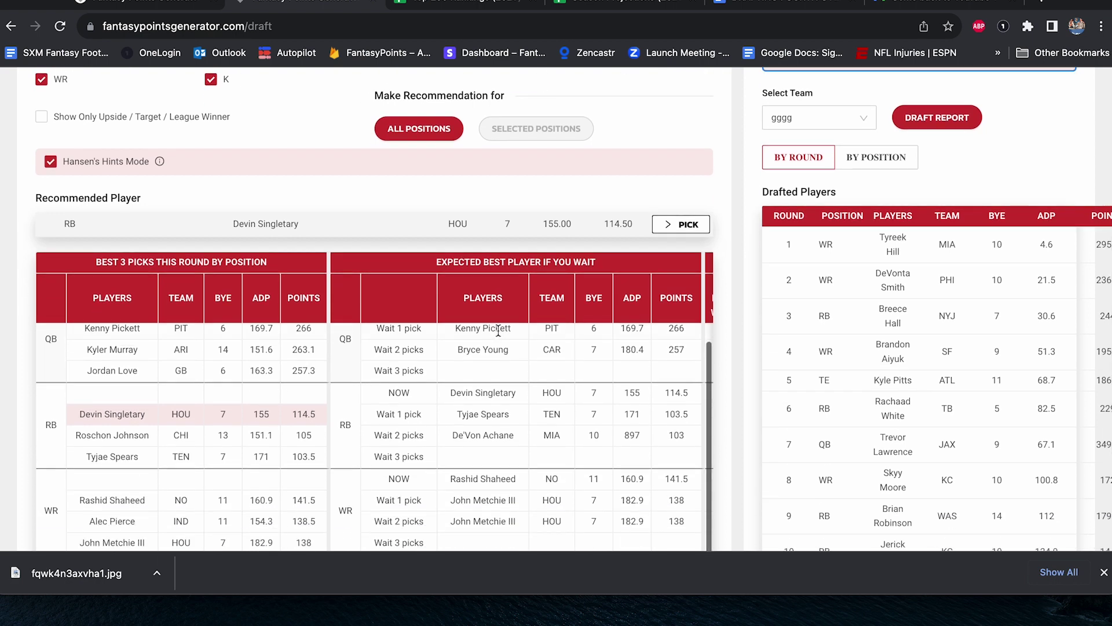
pyautogui.scroll(-3, 567, 399)
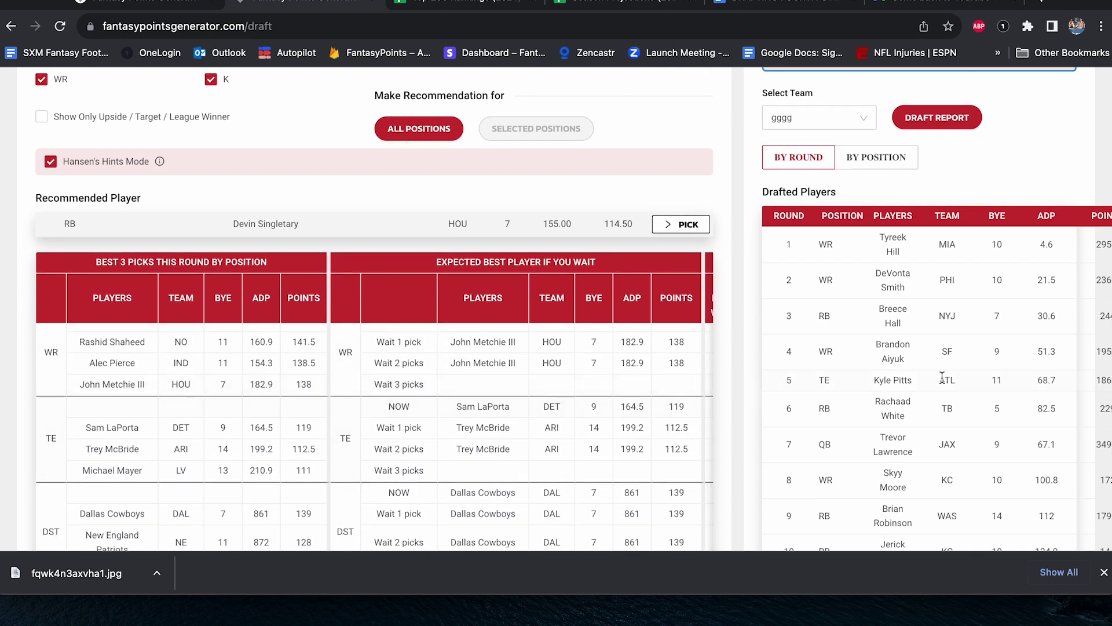
pyautogui.scroll(-2, 943, 377)
pyautogui.scroll(5, 942, 377)
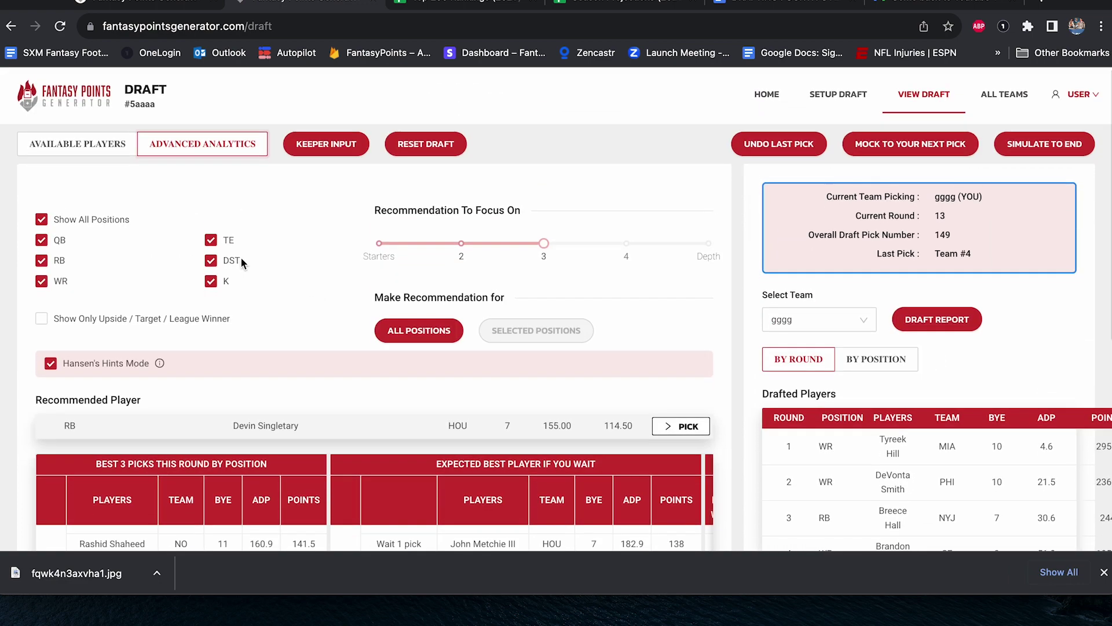
# Browse the Available Players list and clear all position filters.
pyautogui.click(94, 145)
pyautogui.scroll(-2, 350, 422)
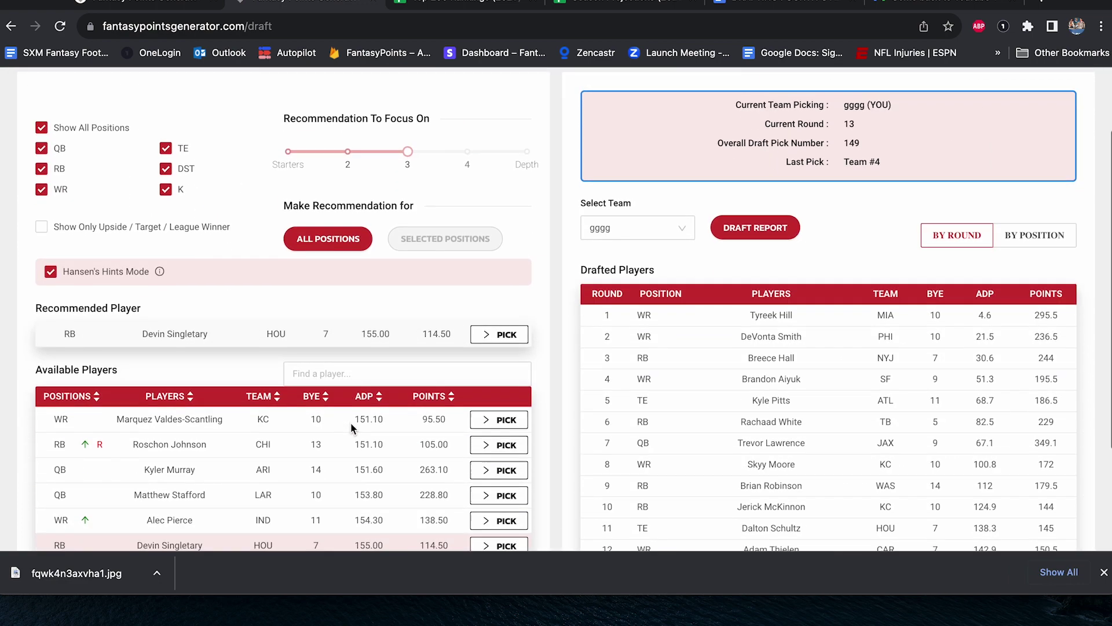
pyautogui.scroll(-1, 351, 424)
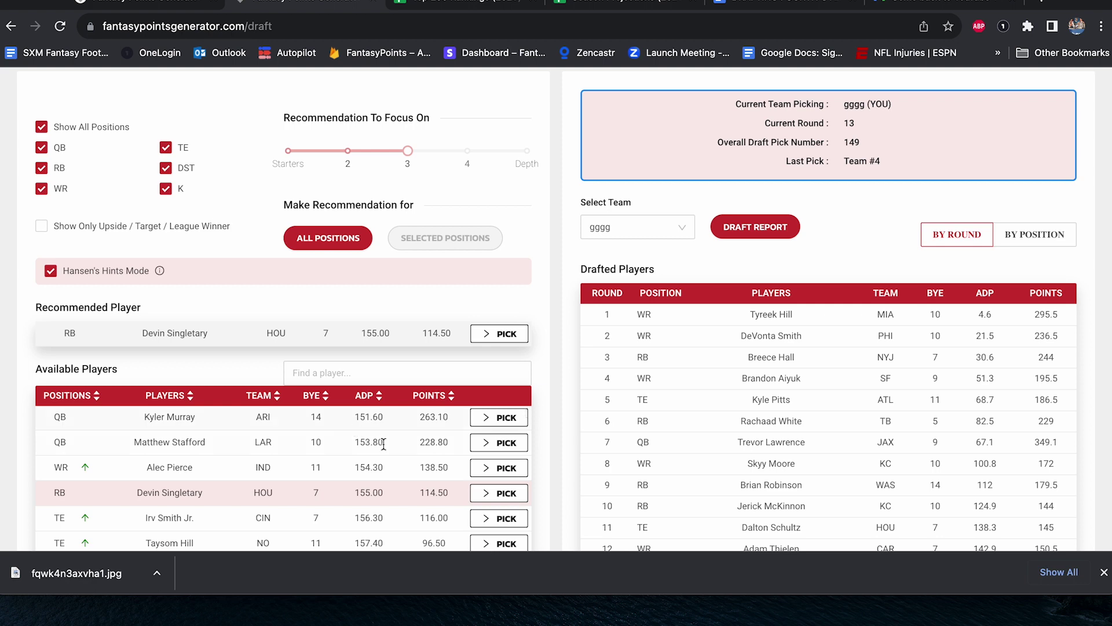
pyautogui.scroll(-1, 400, 455)
pyautogui.scroll(-1, 805, 432)
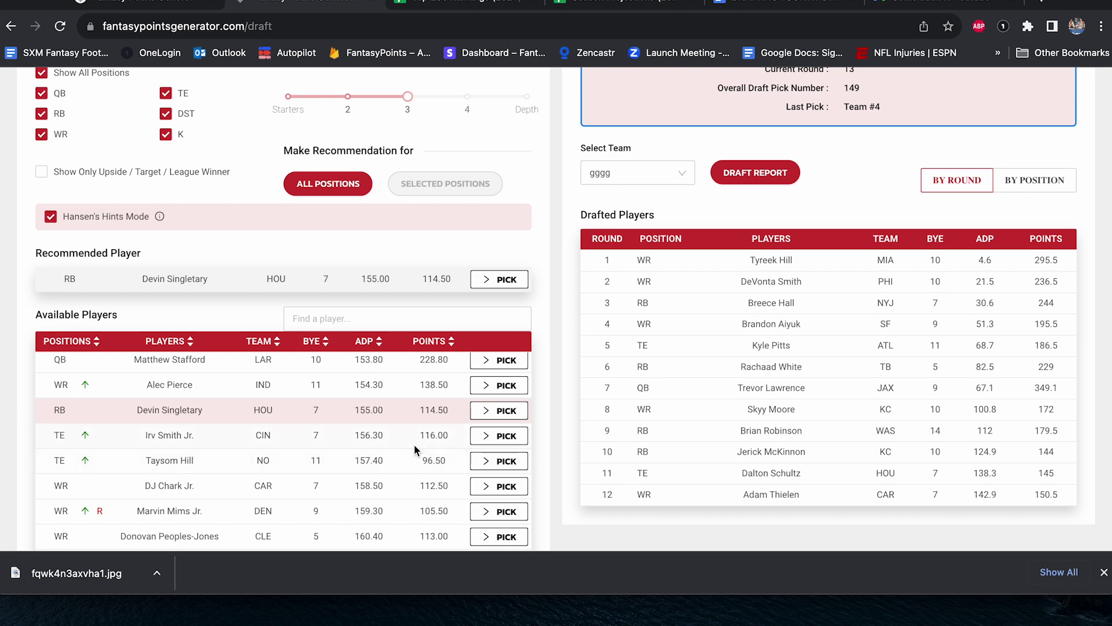
pyautogui.scroll(3, 231, 194)
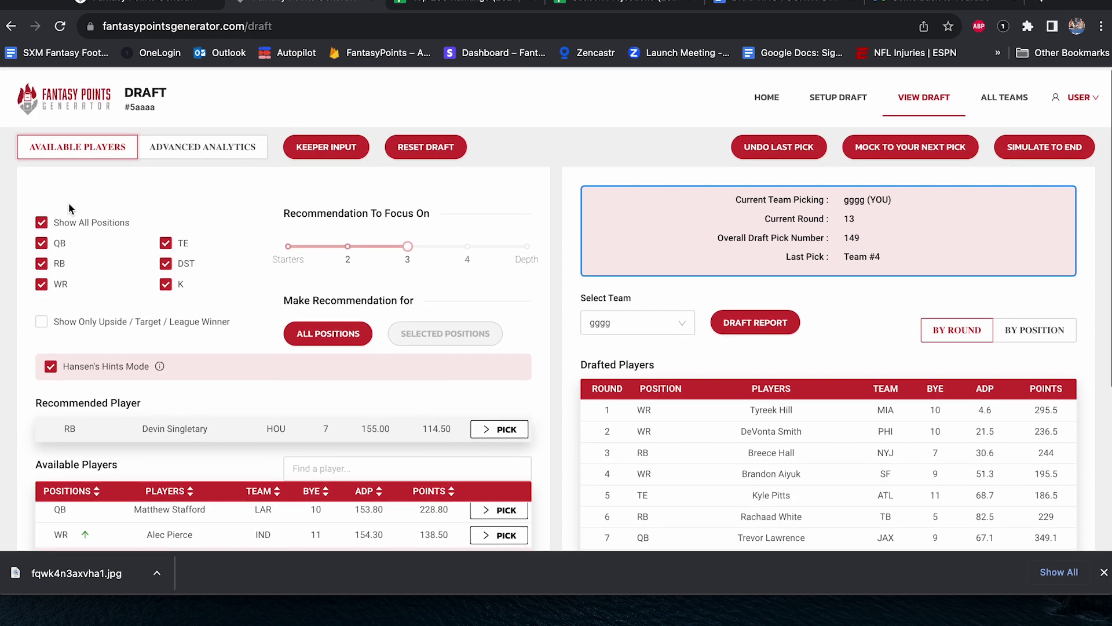
pyautogui.click(41, 219)
# Filter the available players to running backs only and browse the list.
pyautogui.click(41, 260)
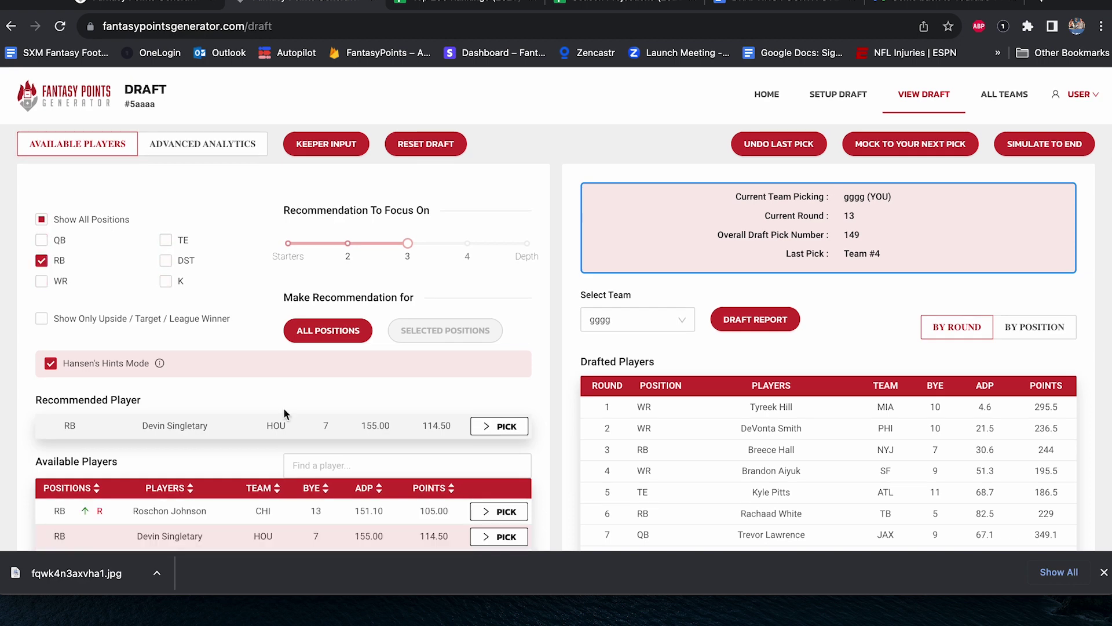
pyautogui.scroll(-2, 284, 408)
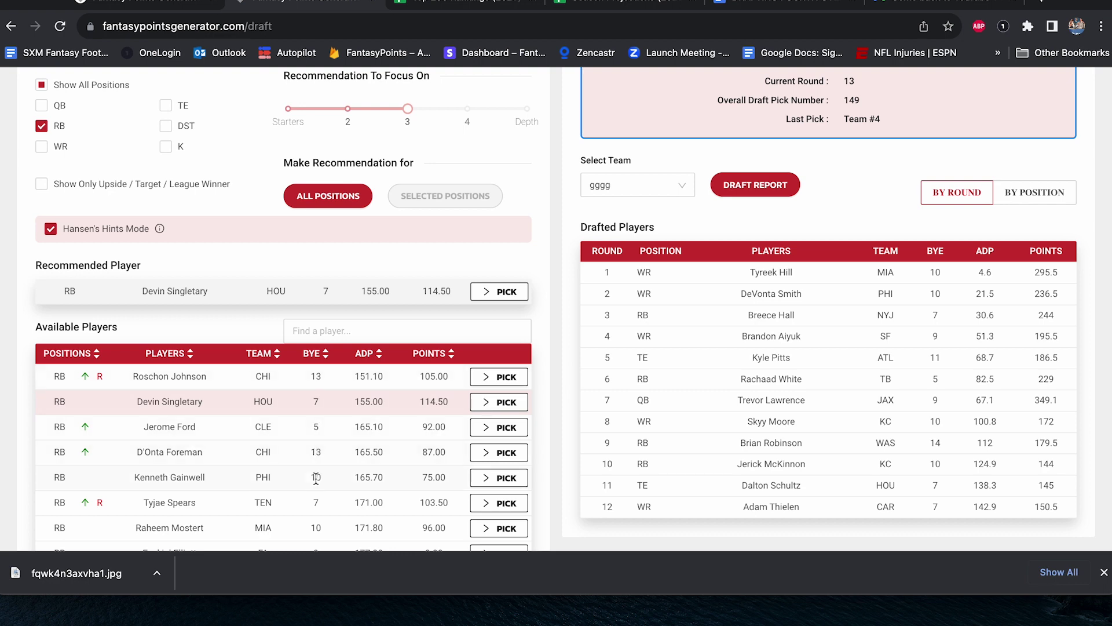
pyautogui.scroll(-2, 315, 477)
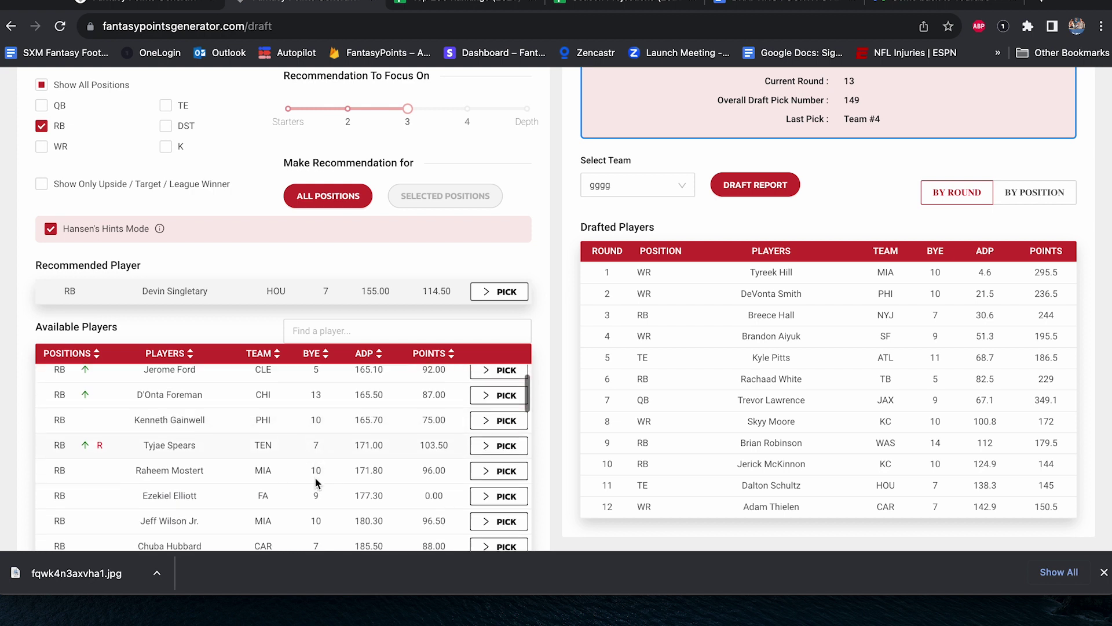
pyautogui.scroll(-3, 315, 481)
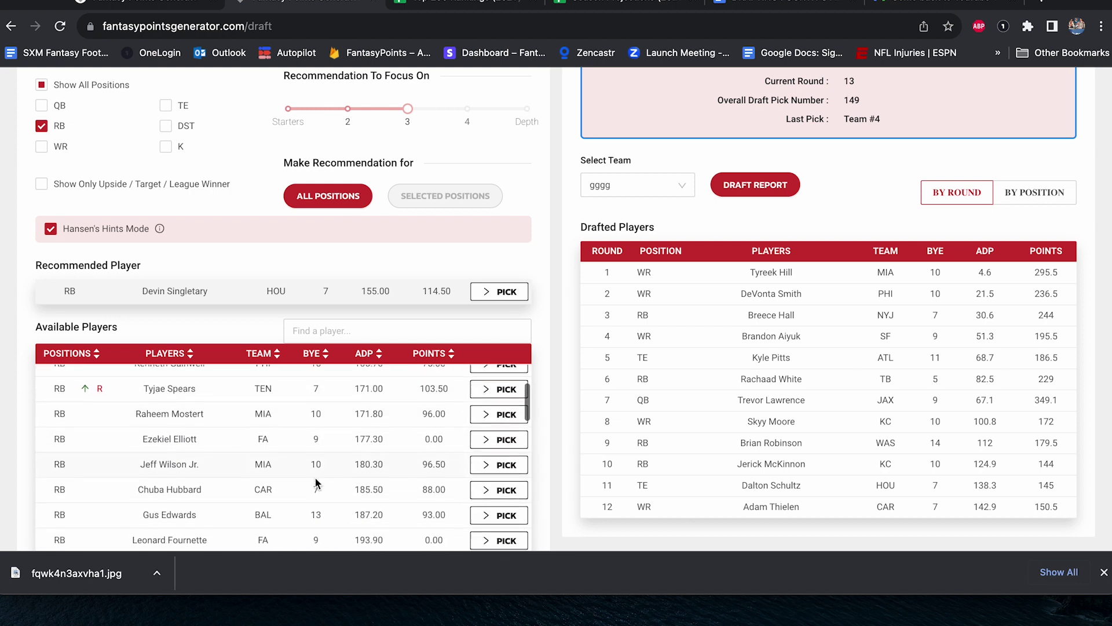
pyautogui.scroll(-1, 316, 478)
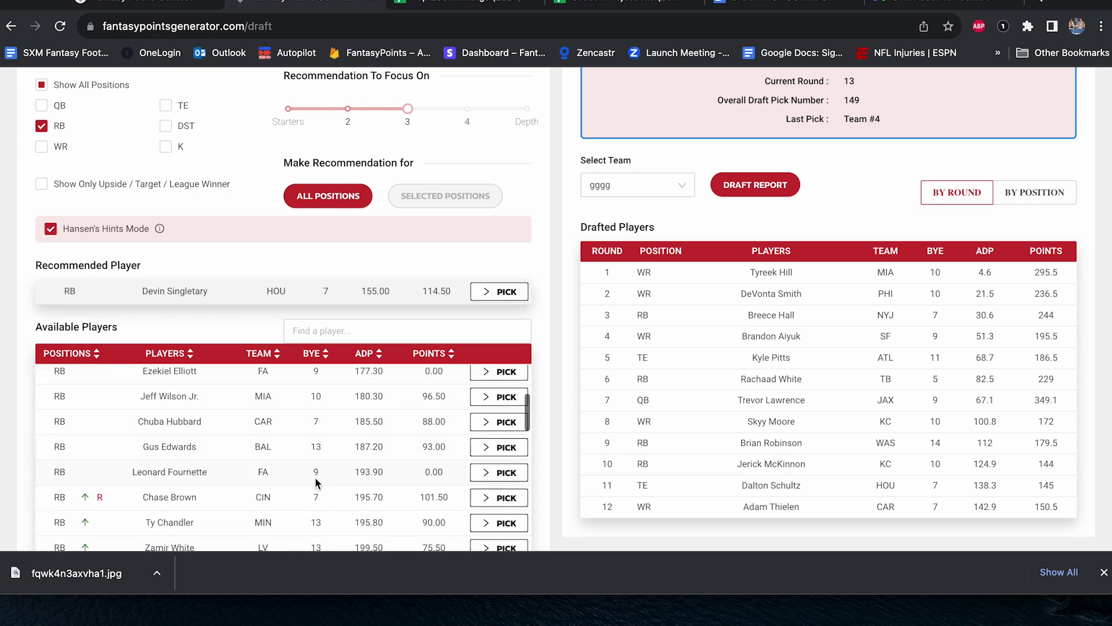
pyautogui.scroll(6, 316, 478)
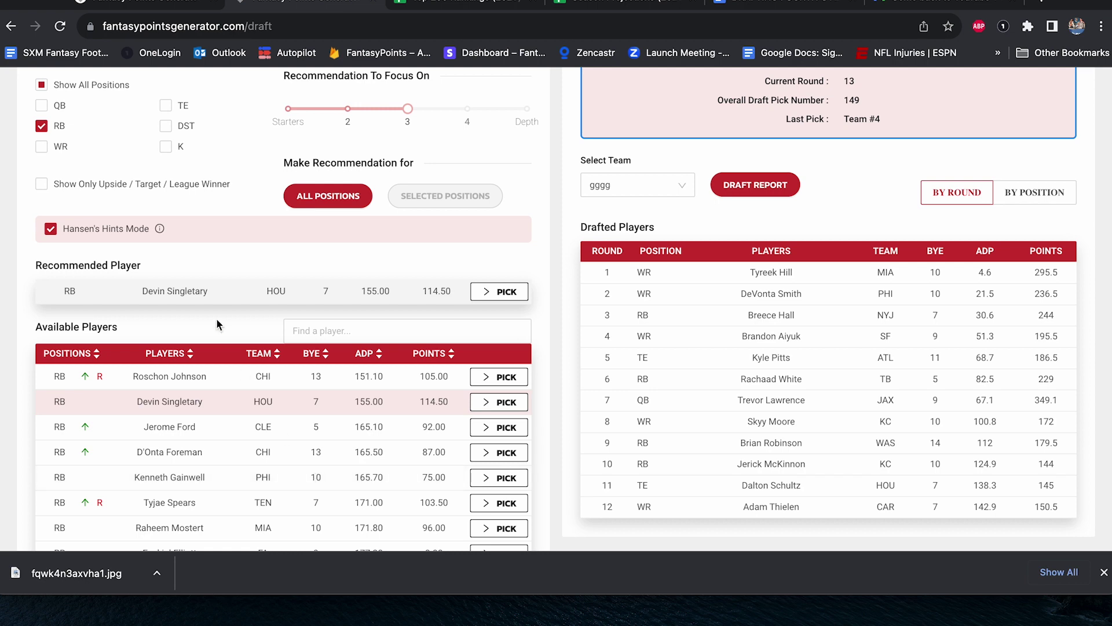
pyautogui.scroll(3, 217, 318)
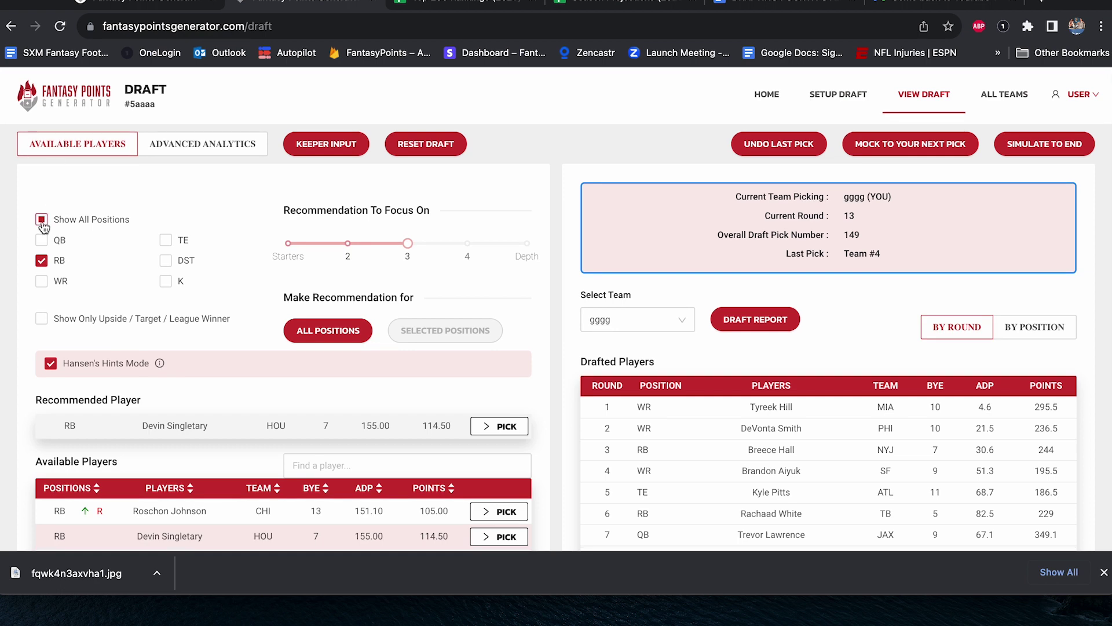
# Switch both the player list and Make Recommendation for back to all positions.
pyautogui.click(42, 221)
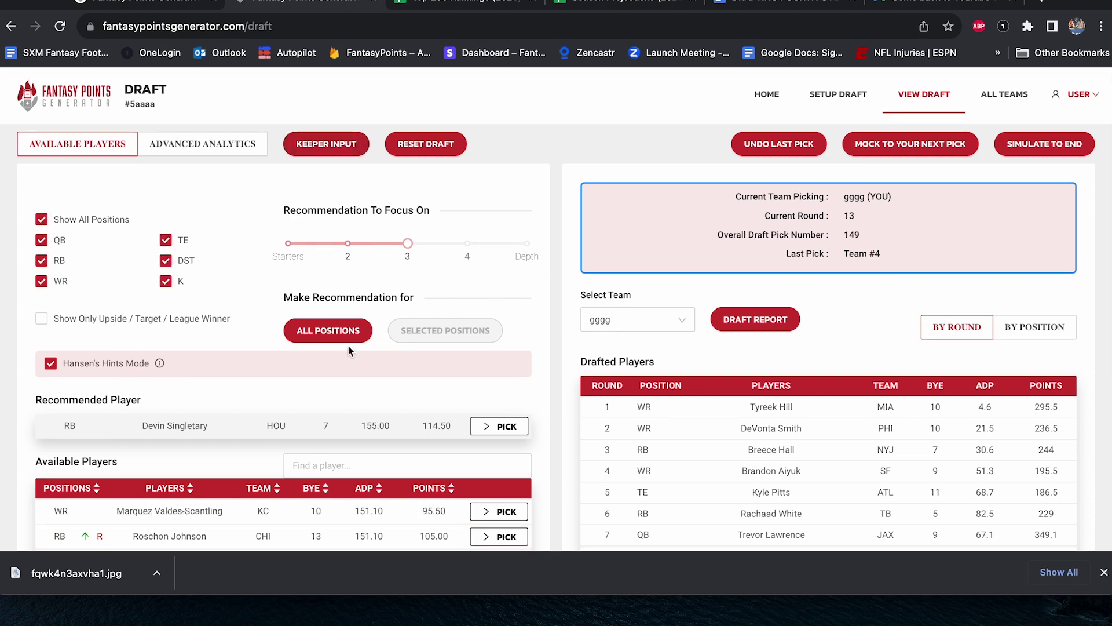
pyautogui.click(335, 329)
pyautogui.scroll(-1, 389, 385)
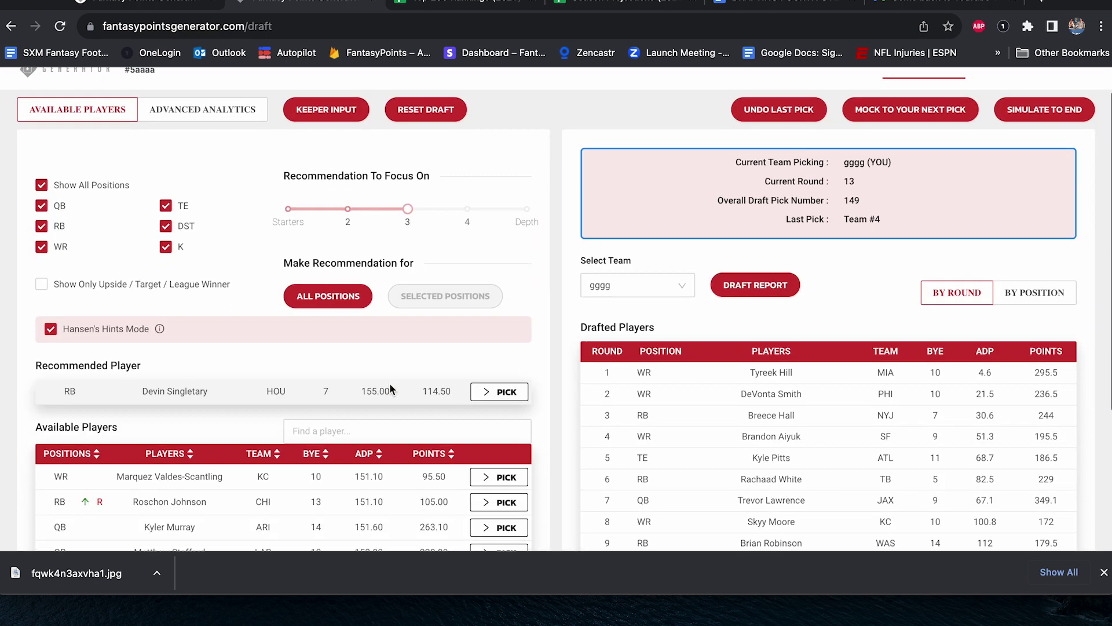
pyautogui.scroll(-2, 390, 387)
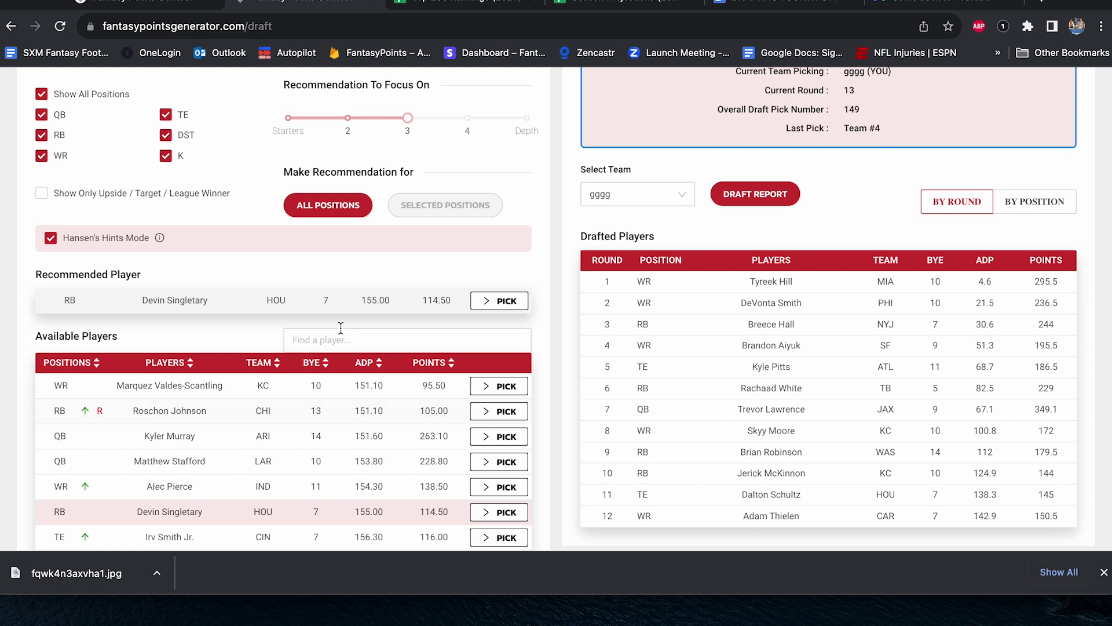
pyautogui.scroll(-1, 343, 330)
pyautogui.scroll(-1, 350, 355)
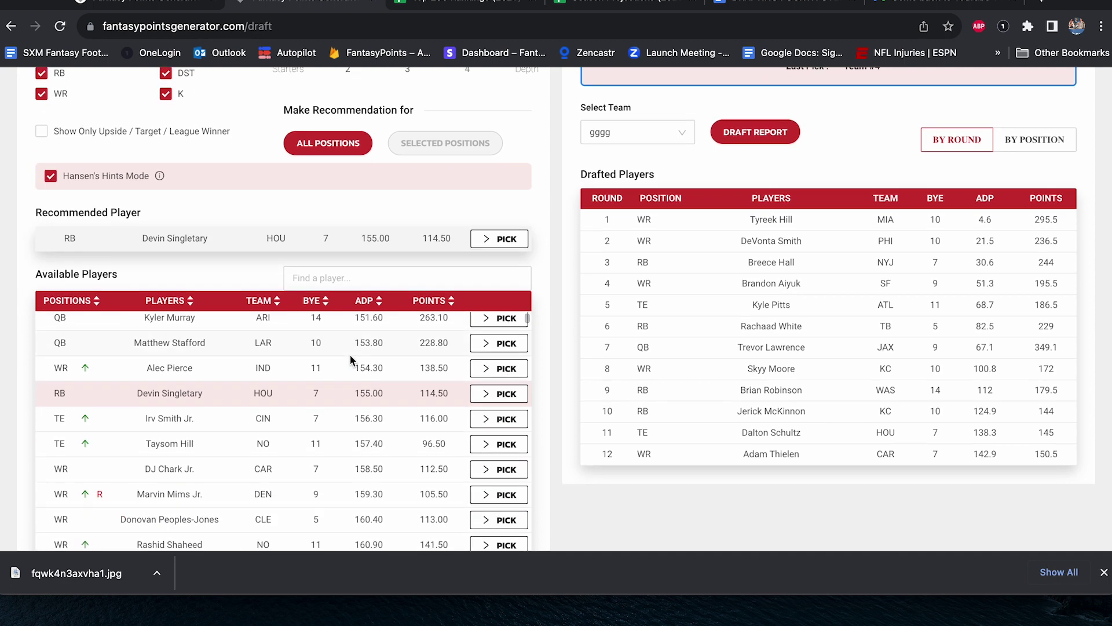
pyautogui.scroll(-2, 350, 354)
# Draft Rashid Shaheed for gggg in round 13 and review the updated draft board.
pyautogui.click(523, 475)
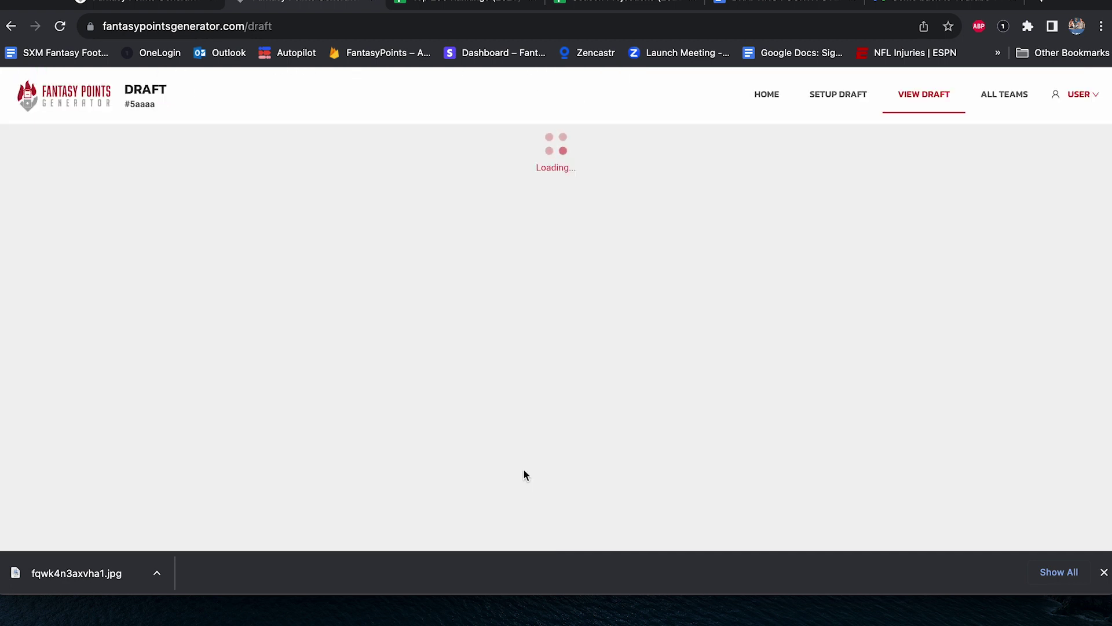
pyautogui.scroll(-2, 743, 462)
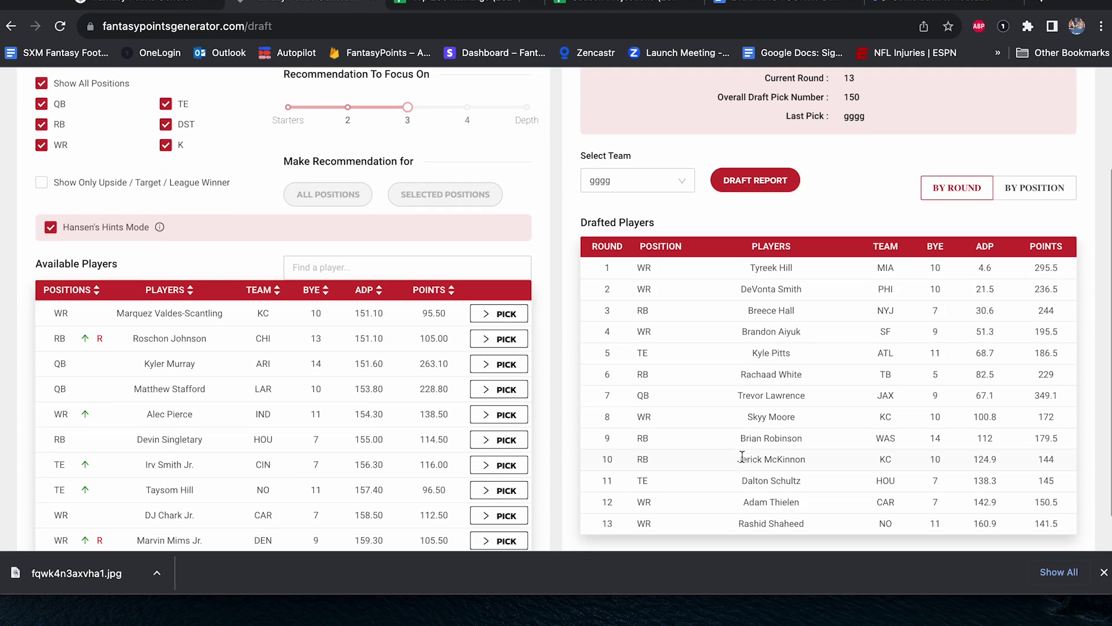
pyautogui.scroll(1, 782, 391)
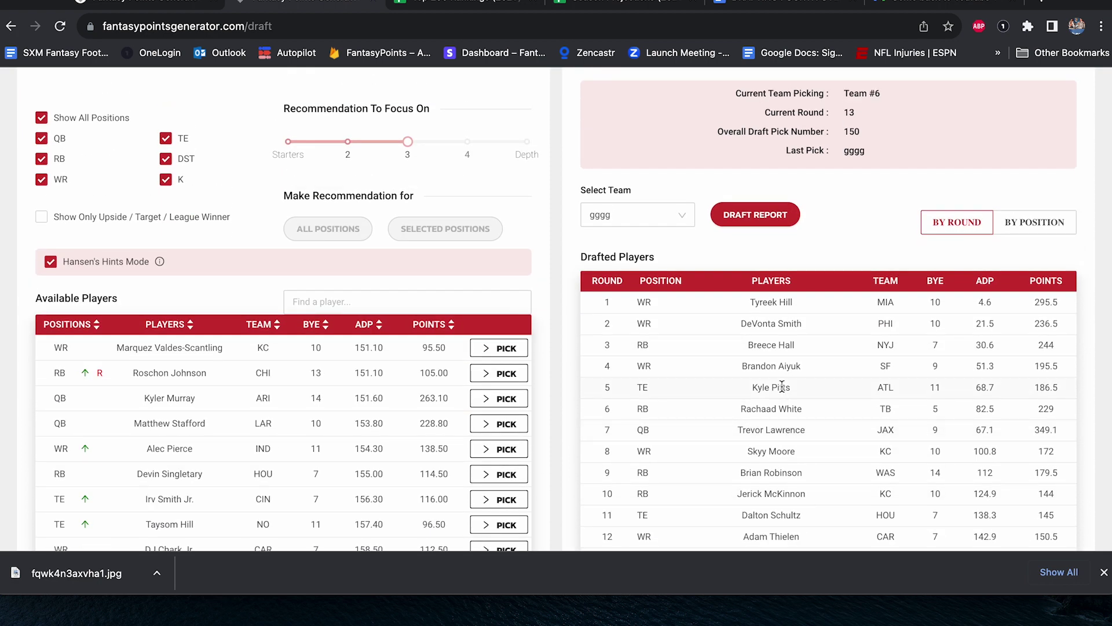
pyautogui.scroll(3, 782, 386)
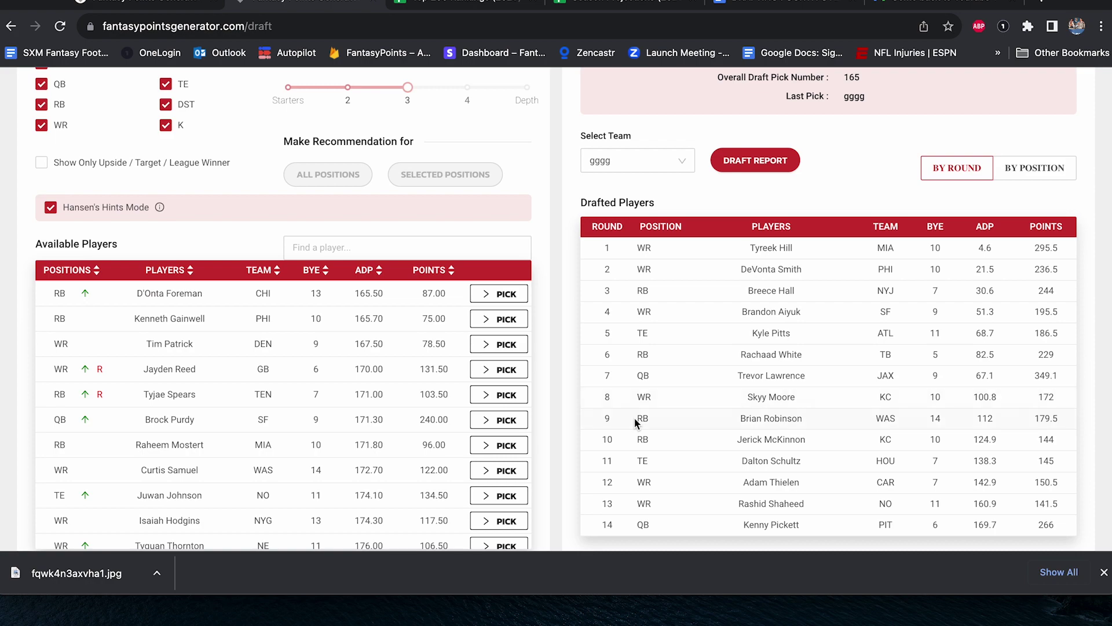
pyautogui.scroll(3, 635, 418)
pyautogui.scroll(-3, 634, 419)
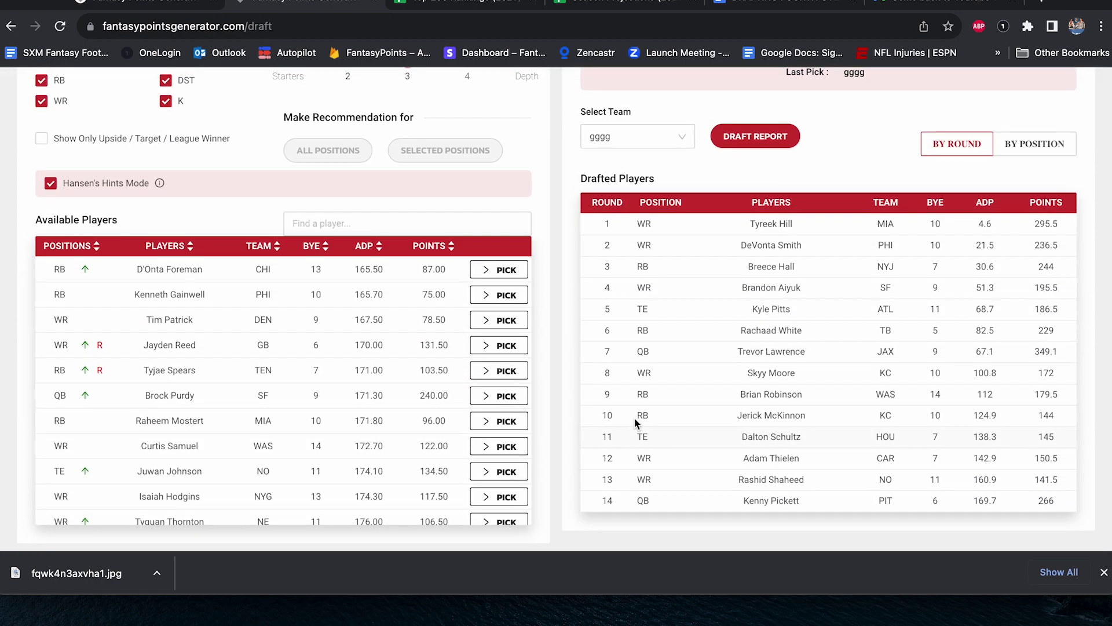
pyautogui.scroll(3, 634, 418)
pyautogui.scroll(-1, 635, 422)
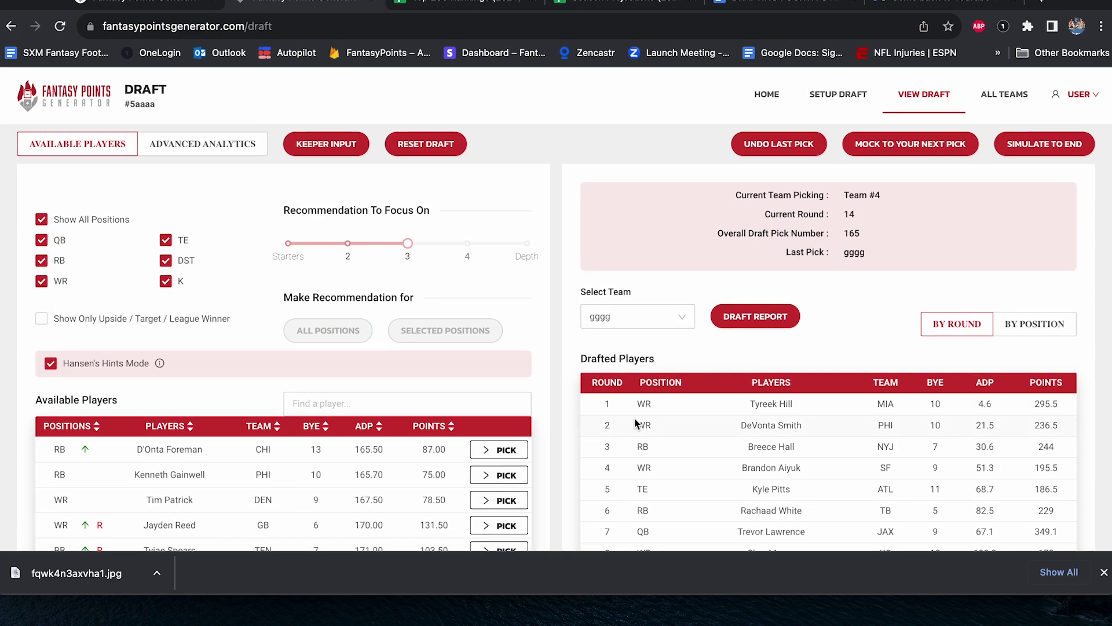
# Mock ahead to gggg's round-15 turn and draft the all-positions recommendation, Chase Brown (RB, CIN).
pyautogui.click(906, 146)
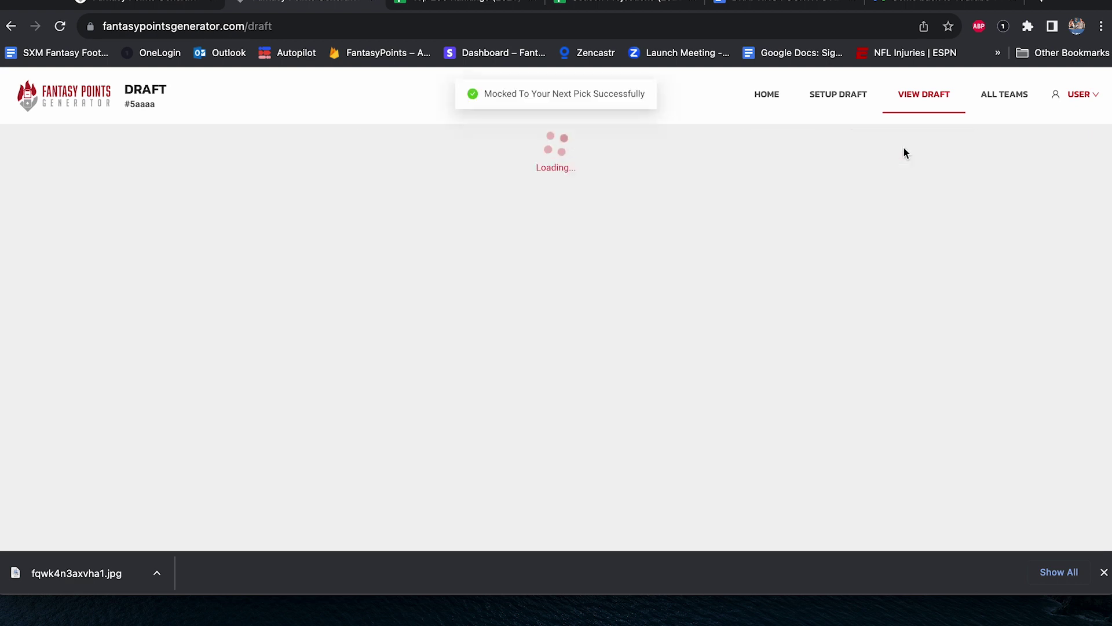
pyautogui.click(340, 330)
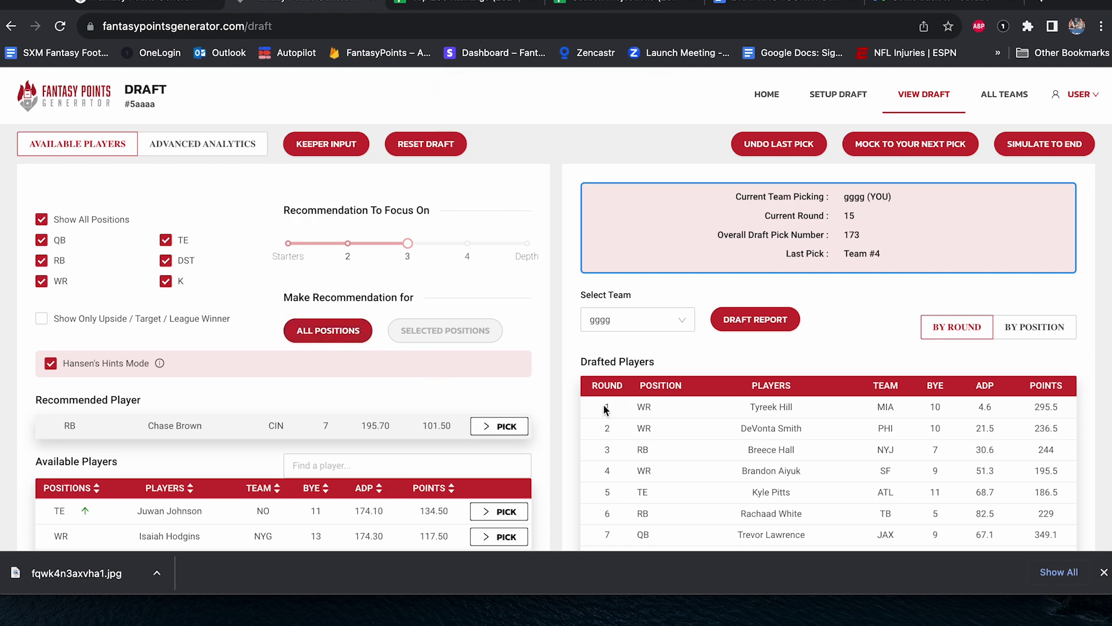
pyautogui.scroll(-4, 732, 442)
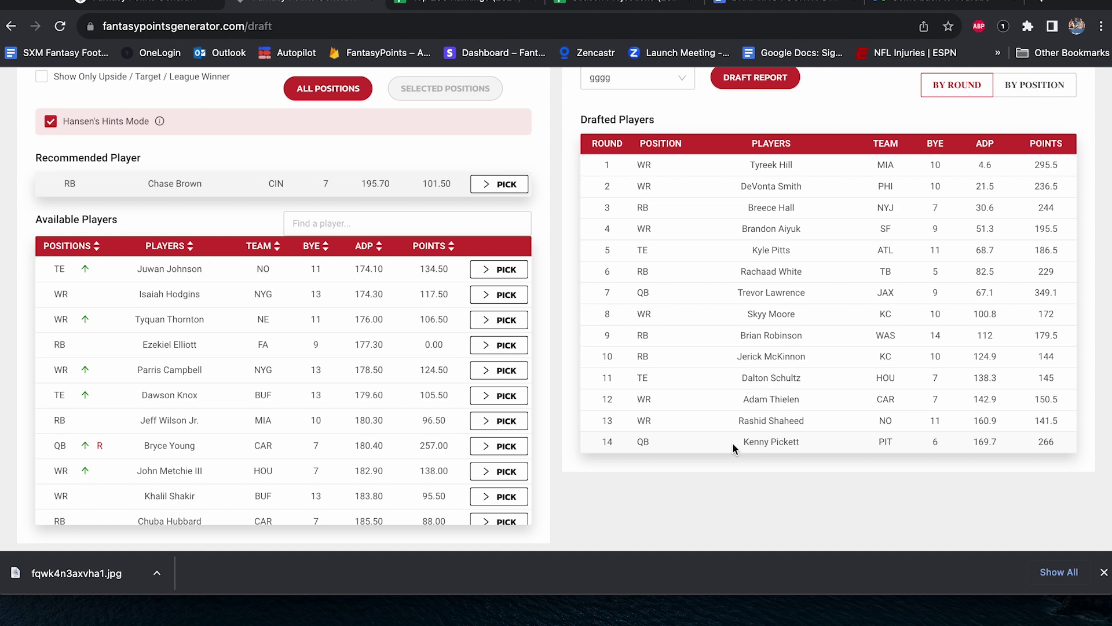
pyautogui.click(499, 184)
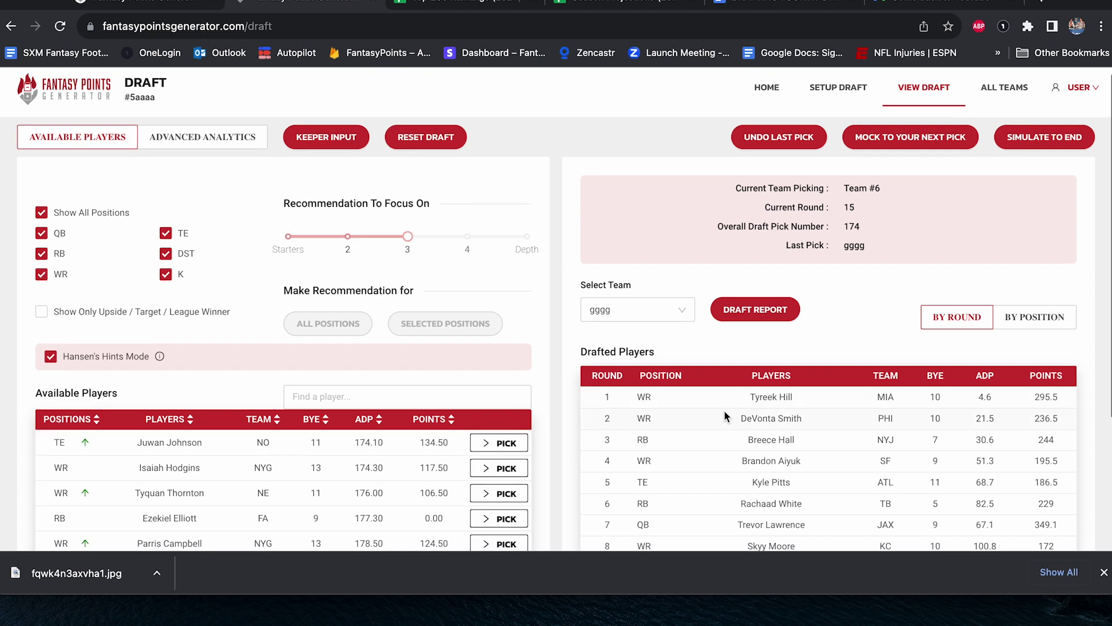
pyautogui.scroll(-3, 716, 437)
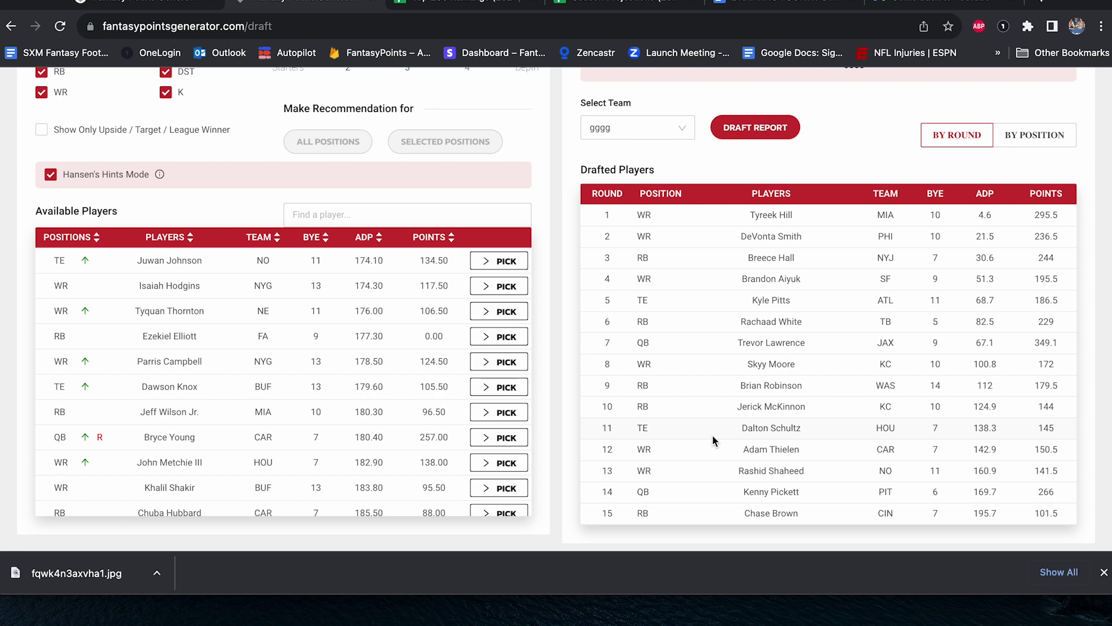
pyautogui.scroll(3, 714, 440)
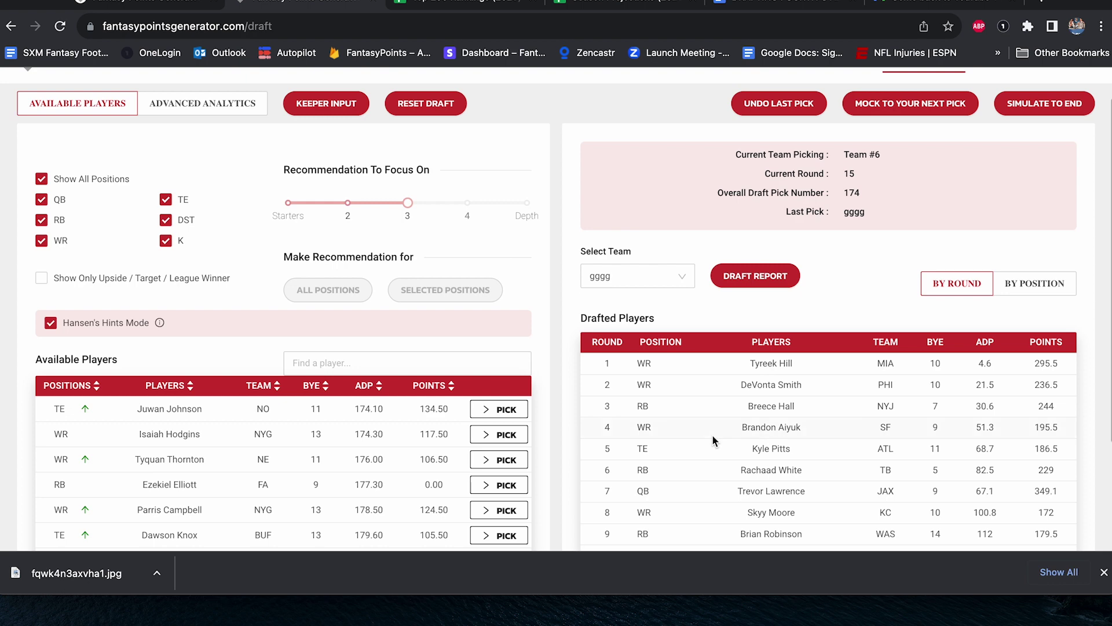
pyautogui.scroll(-3, 714, 440)
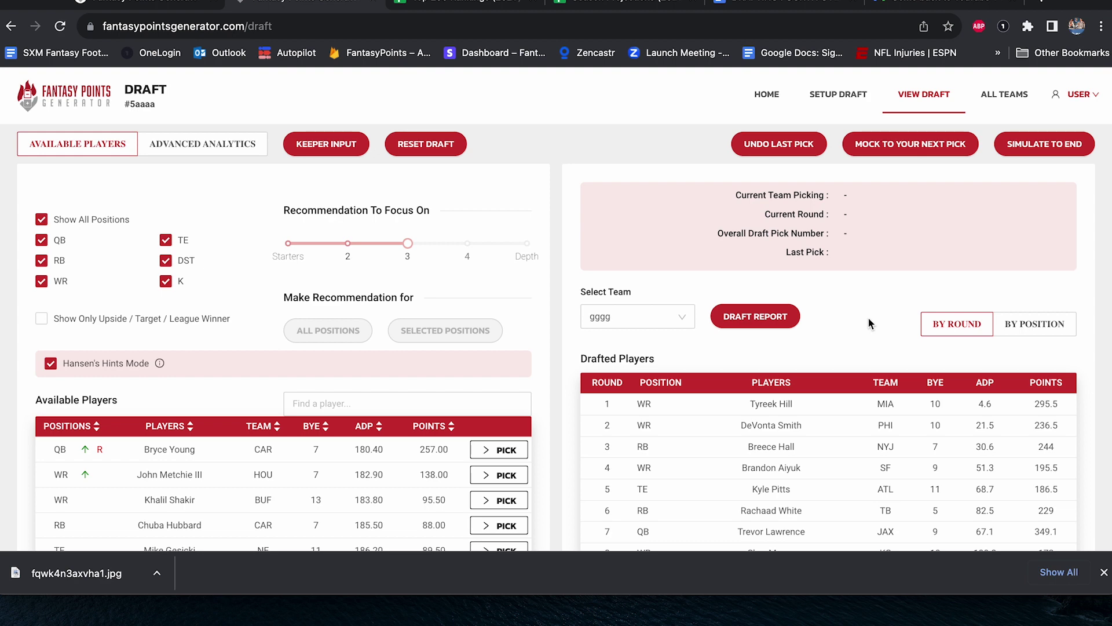
pyautogui.scroll(-3, 868, 318)
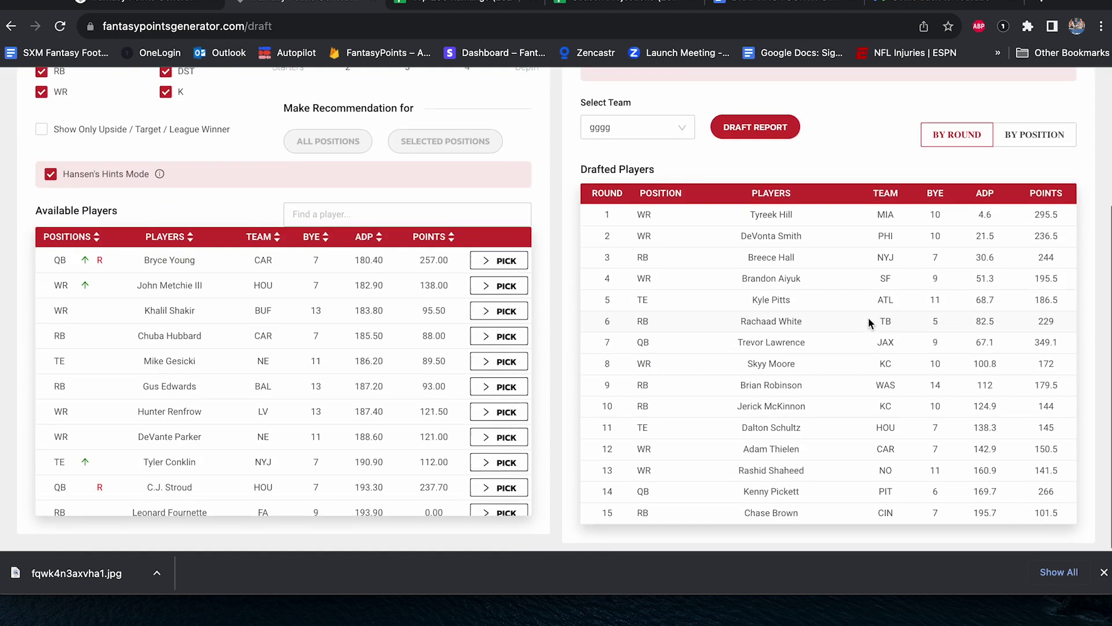
pyautogui.scroll(3, 869, 322)
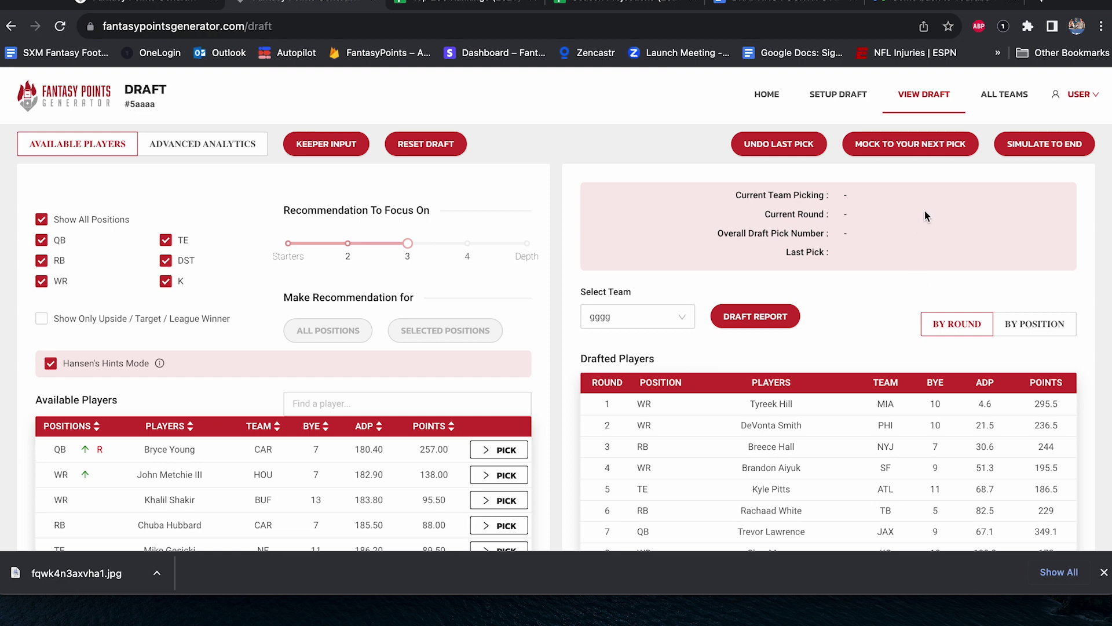
pyautogui.scroll(-3, 925, 215)
pyautogui.scroll(4, 925, 209)
pyautogui.scroll(-1, 925, 201)
pyautogui.click(1001, 103)
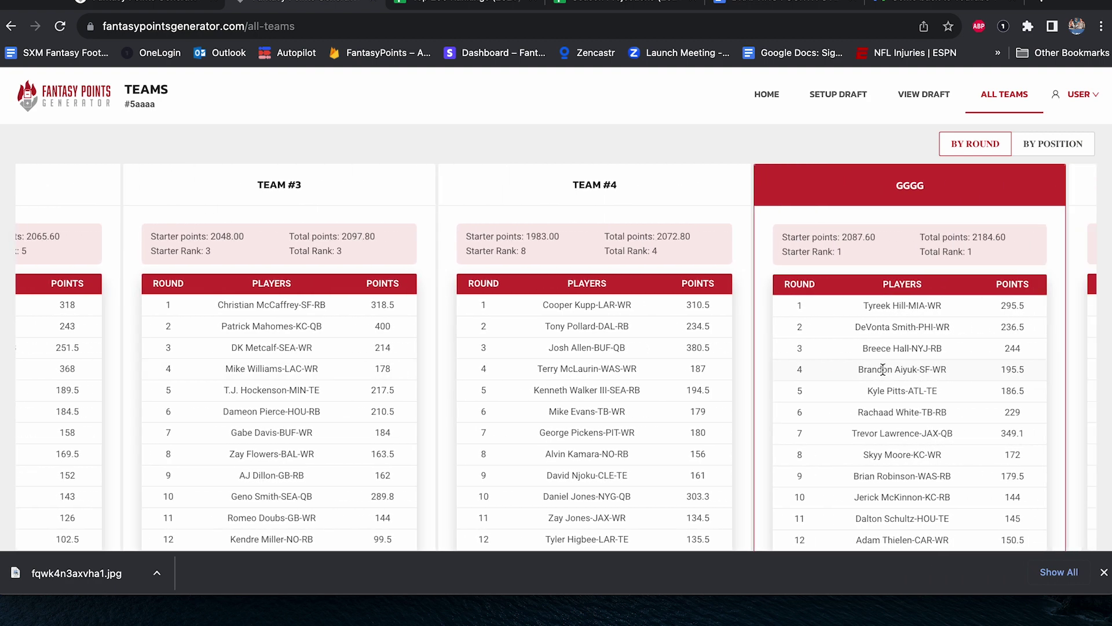
# Scroll the All Teams comparison to gggg's 15-player roster, from Tyreek Hill to Chase Brown.
pyautogui.hscroll(3, 822, 372)
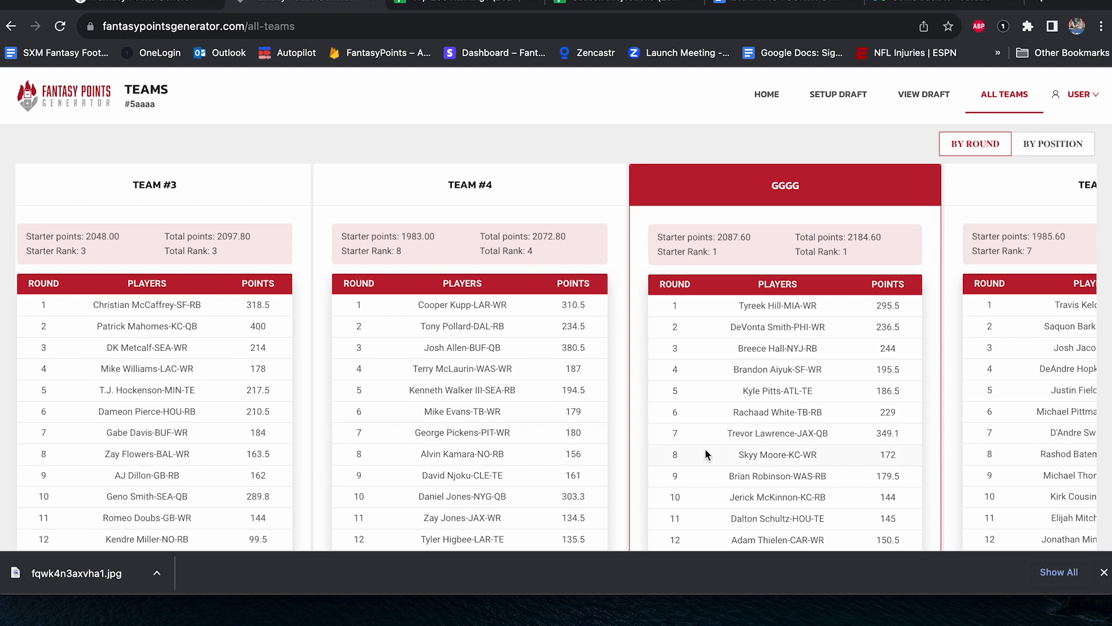
pyautogui.scroll(-2, 738, 446)
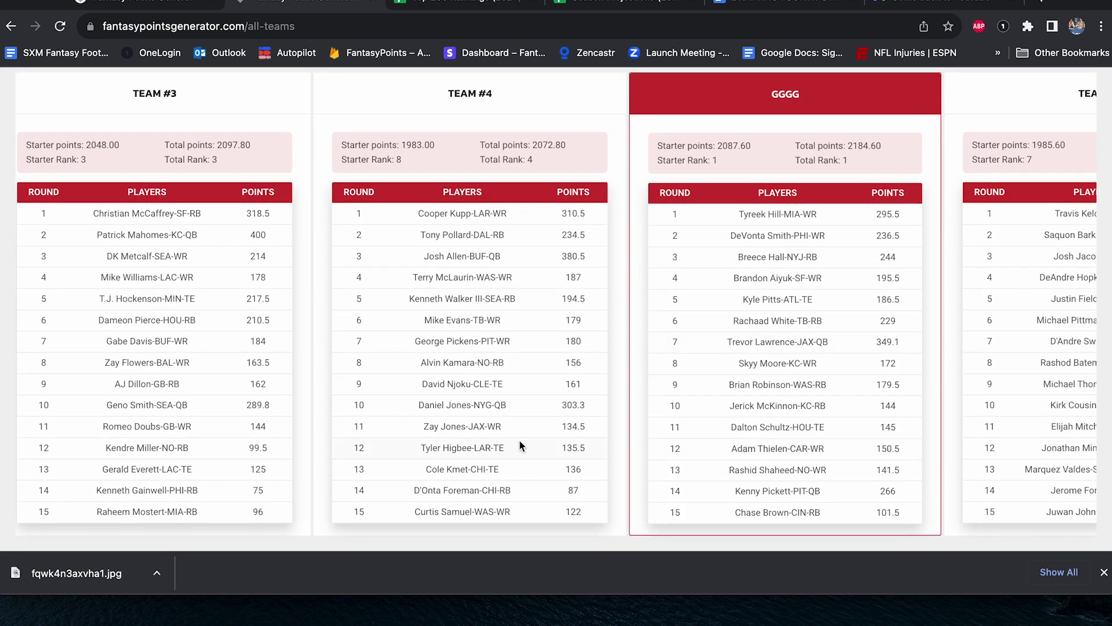